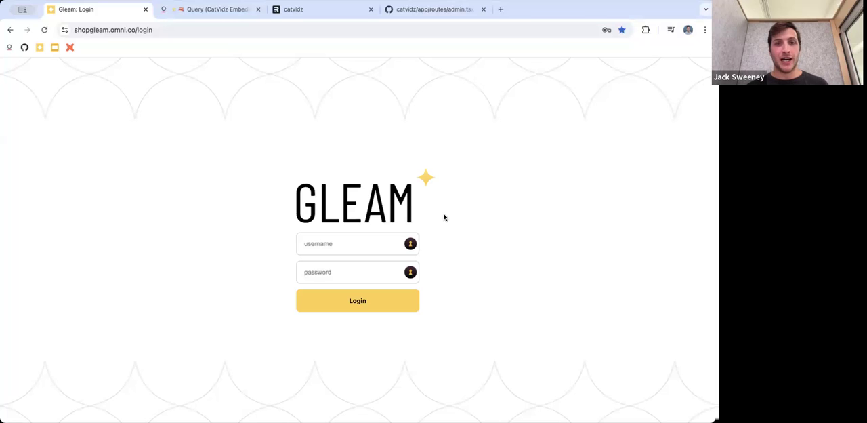
Log in to the Gleam portal with the username admin and the account password
{"action": "left_click", "coordinate": [317, 245]}
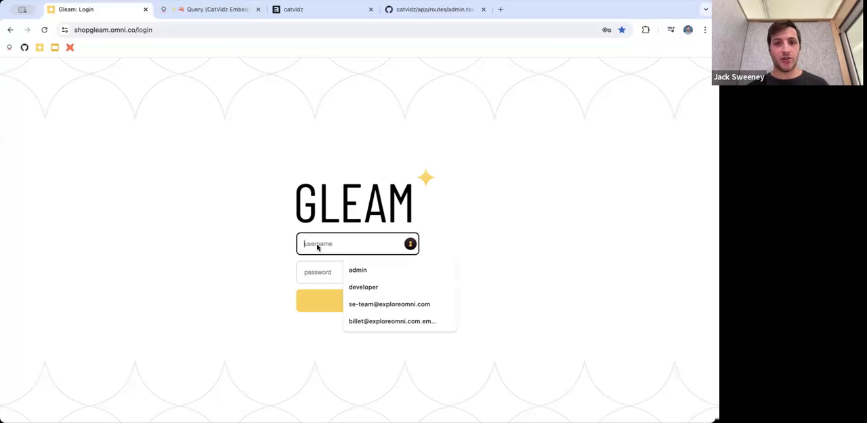
{"action": "type", "text": "admin"}
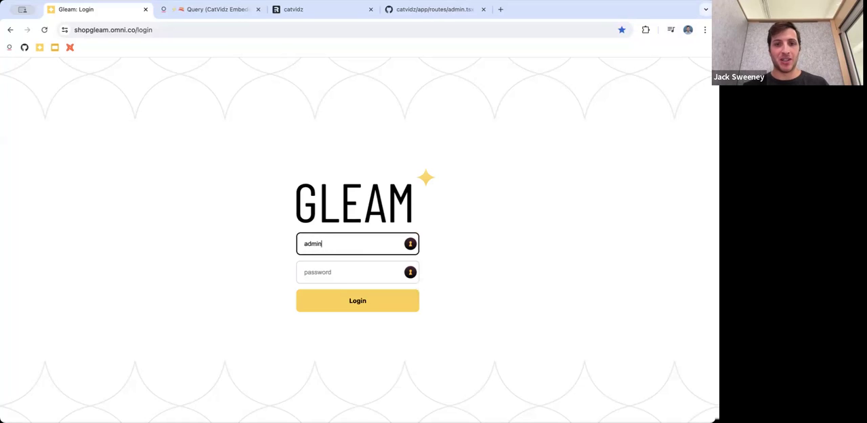
{"action": "key", "text": "Tab"}
{"action": "type", "text": "•••••"}
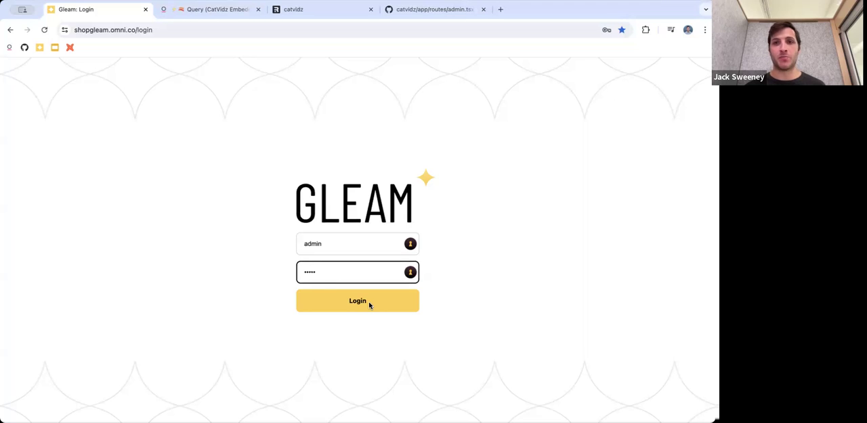
{"action": "left_click", "coordinate": [370, 305]}
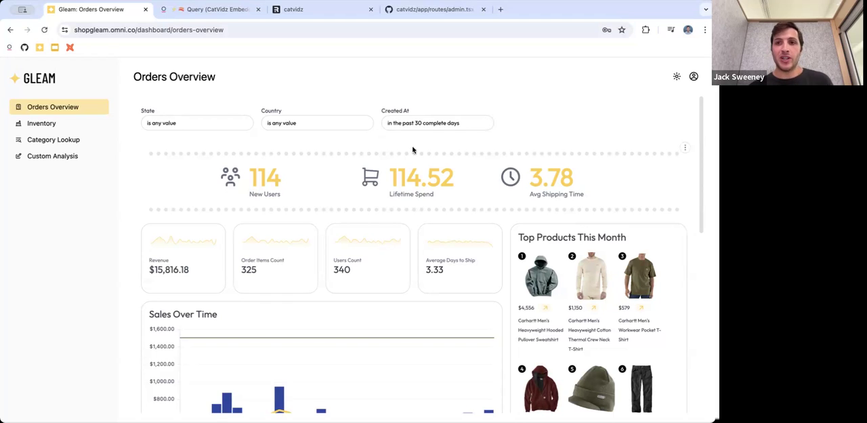
Filter the Orders Overview dashboard so that State is equal to California
{"action": "scroll", "coordinate": [412, 151], "scroll_direction": "down", "scroll_amount": 1}
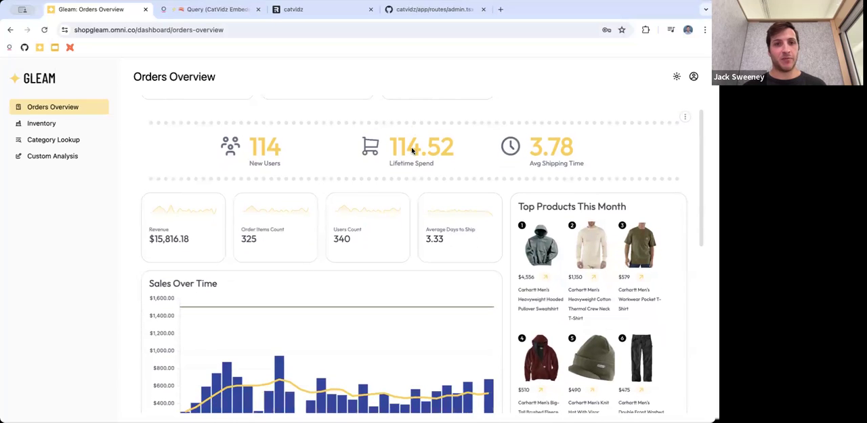
{"action": "scroll", "coordinate": [412, 150], "scroll_direction": "down", "scroll_amount": 1}
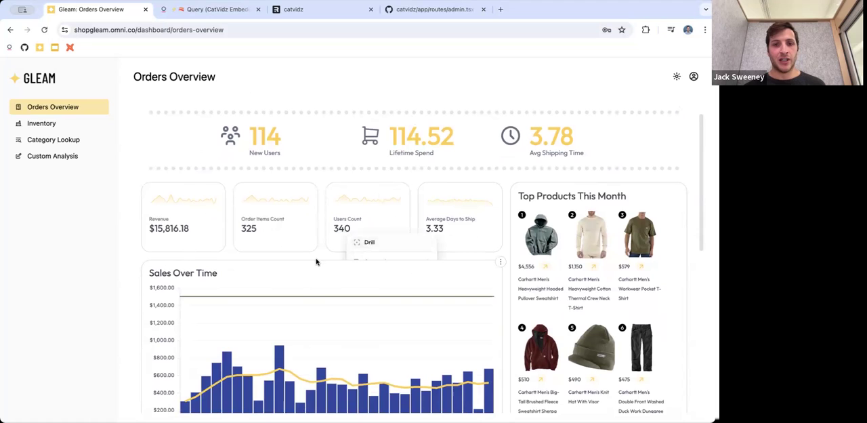
{"action": "scroll", "coordinate": [317, 256], "scroll_direction": "down", "scroll_amount": 3}
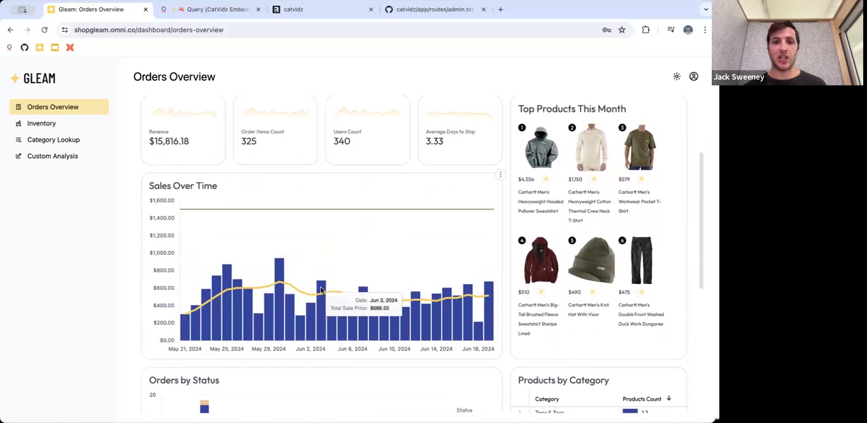
{"action": "scroll", "coordinate": [321, 290], "scroll_direction": "up", "scroll_amount": 4}
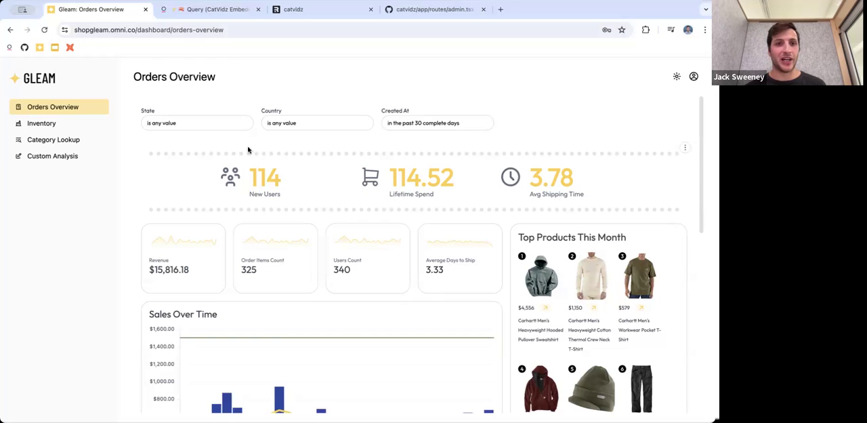
{"action": "left_click", "coordinate": [207, 128]}
{"action": "left_click", "coordinate": [209, 144]}
{"action": "type", "text": "Cal"}
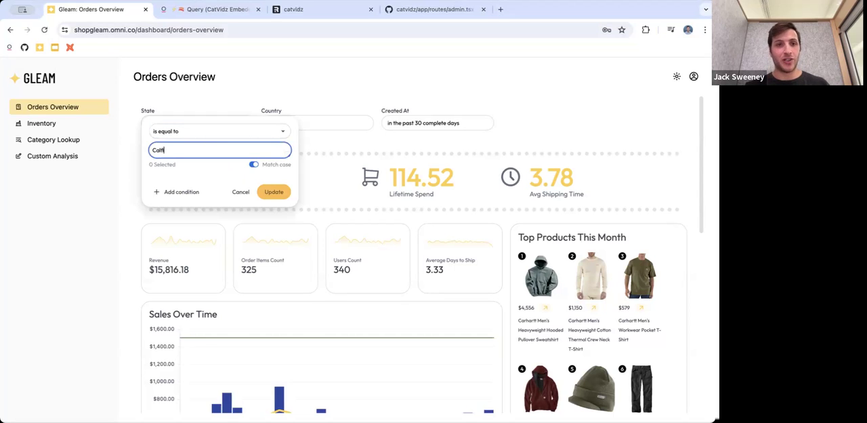
{"action": "type", "text": "ifo"}
{"action": "left_click", "coordinate": [179, 167]}
{"action": "left_click", "coordinate": [273, 192]}
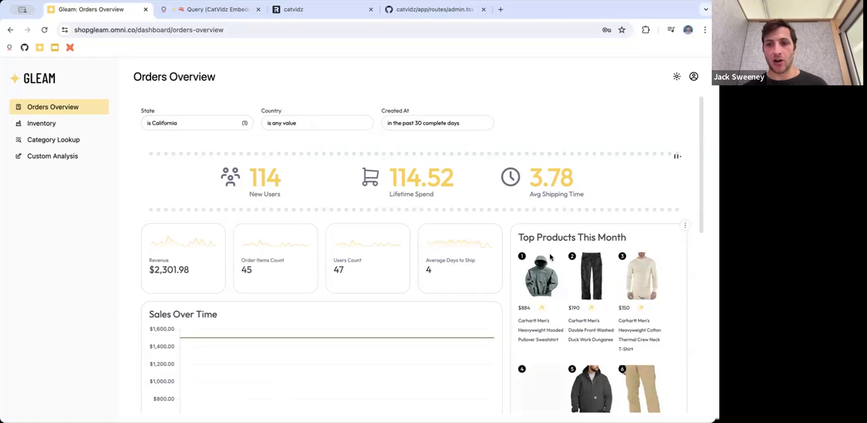
Review the California-filtered metrics, top products and sales chart on the Orders Overview dashboard
{"action": "scroll", "coordinate": [550, 256], "scroll_direction": "down", "scroll_amount": 1}
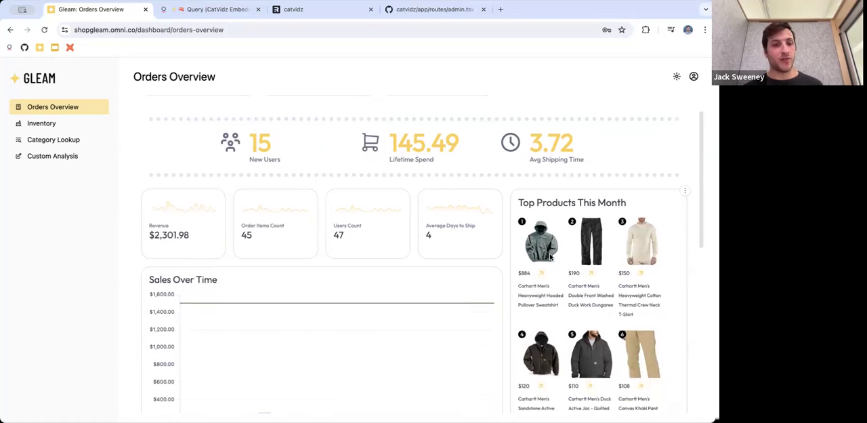
{"action": "scroll", "coordinate": [550, 256], "scroll_direction": "down", "scroll_amount": 1}
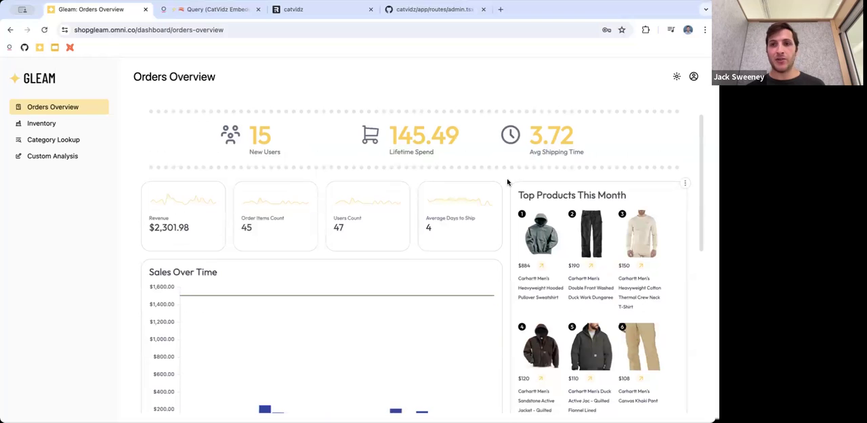
{"action": "scroll", "coordinate": [507, 182], "scroll_direction": "up", "scroll_amount": 1}
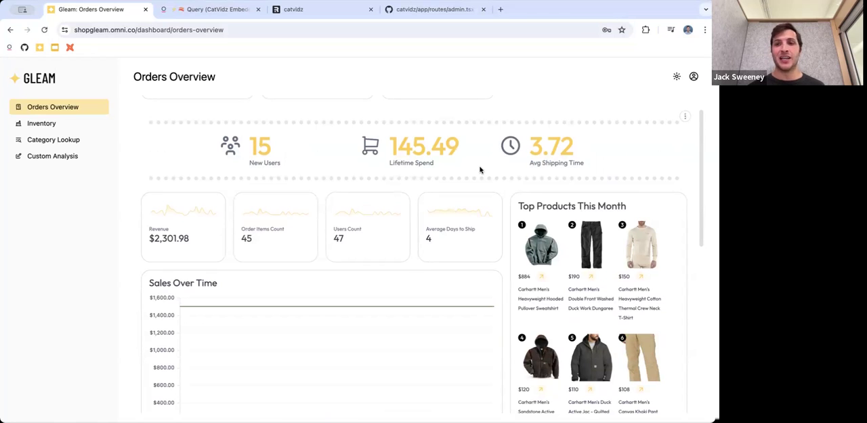
{"action": "scroll", "coordinate": [480, 169], "scroll_direction": "up", "scroll_amount": 2}
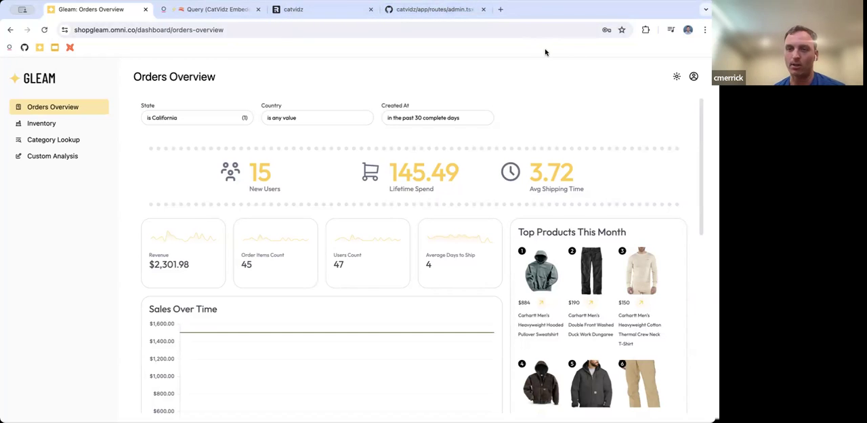
Switch to the catvidz site and look through its gallery of cat videos
{"action": "left_click", "coordinate": [345, 8]}
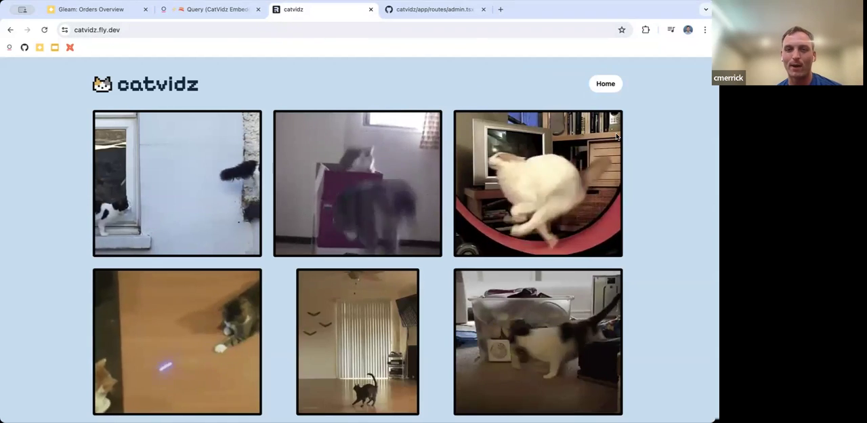
{"action": "scroll", "coordinate": [616, 136], "scroll_direction": "down", "scroll_amount": 1}
{"action": "scroll", "coordinate": [616, 136], "scroll_direction": "down", "scroll_amount": 3}
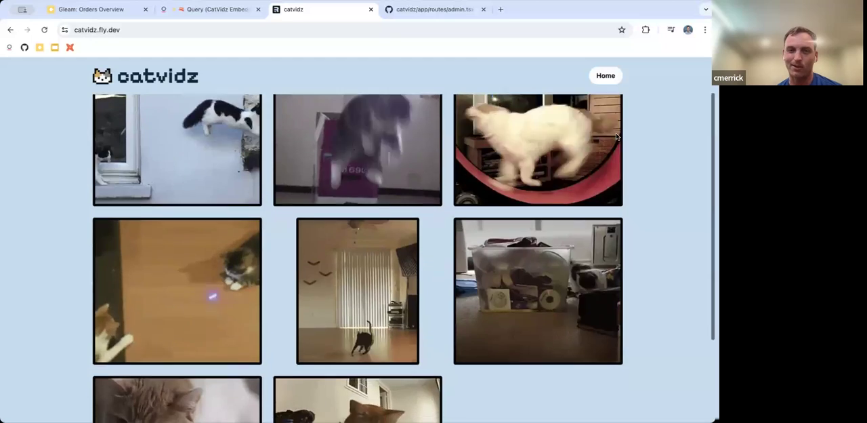
{"action": "scroll", "coordinate": [617, 136], "scroll_direction": "down", "scroll_amount": 5}
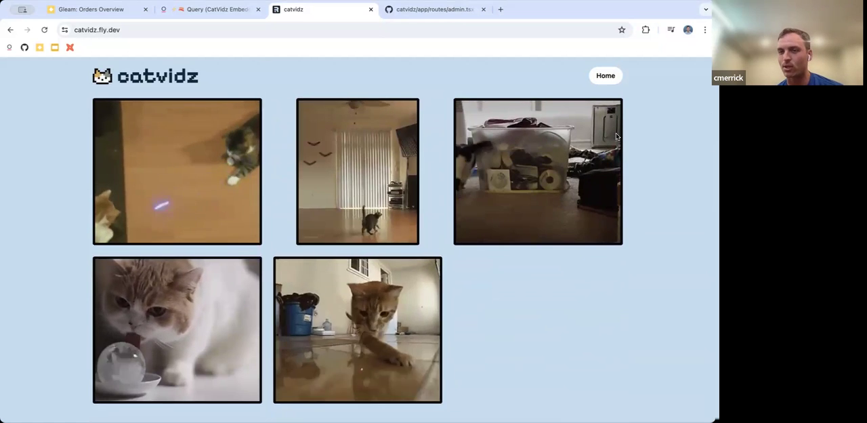
{"action": "scroll", "coordinate": [616, 136], "scroll_direction": "up", "scroll_amount": 3}
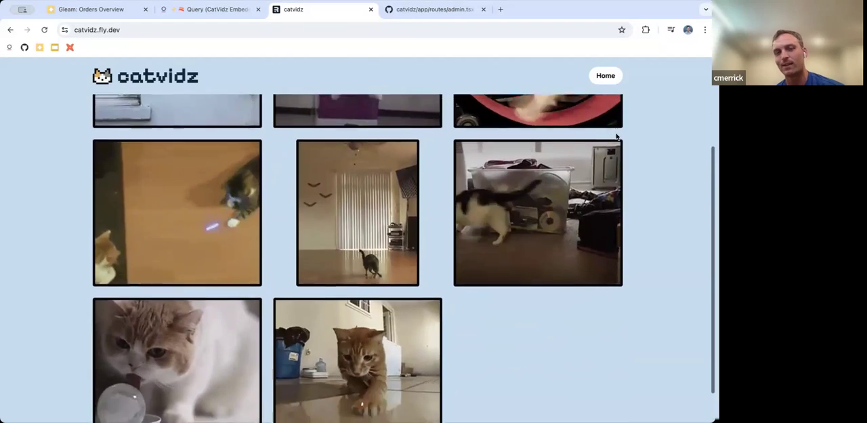
{"action": "scroll", "coordinate": [617, 136], "scroll_direction": "up", "scroll_amount": 2}
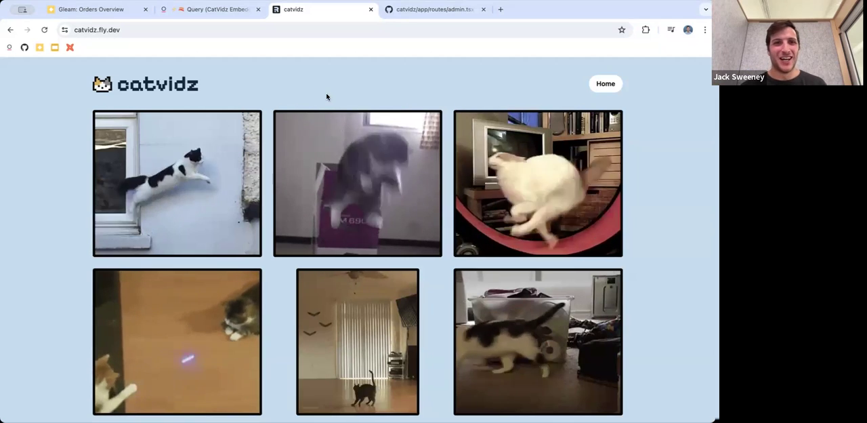
Switch to the CatVidz Embedded Stats workbook in Omni and query the Catvidz Events Count by Event
{"action": "key", "text": "ctrl+shift+Tab"}
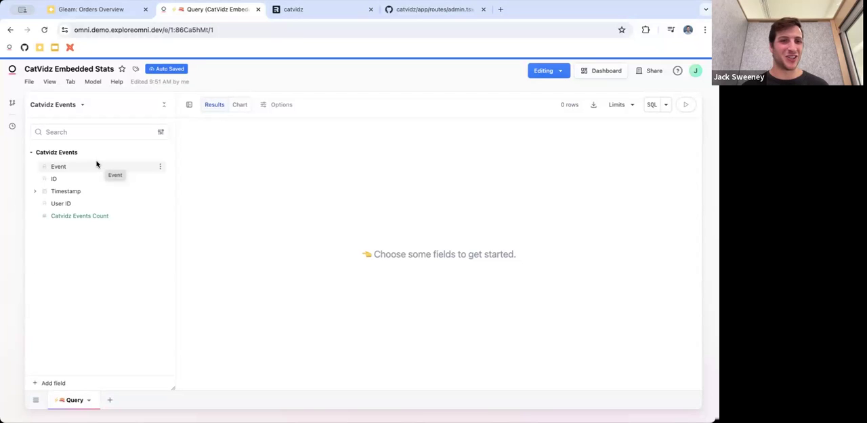
{"action": "left_click", "coordinate": [126, 169]}
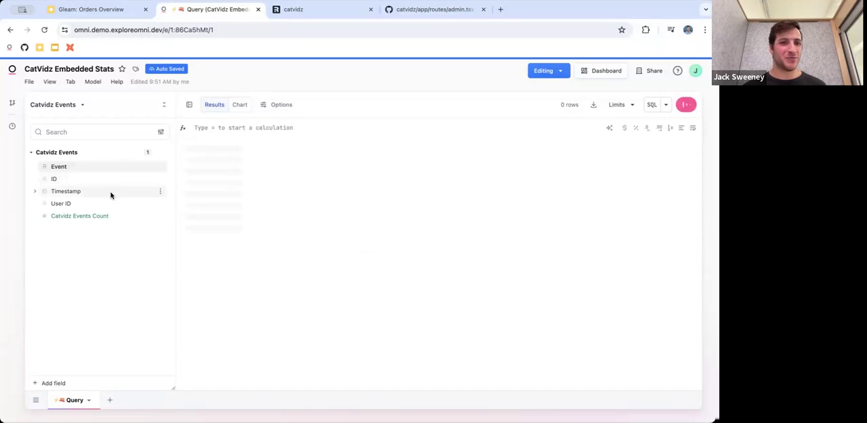
{"action": "left_click", "coordinate": [107, 216]}
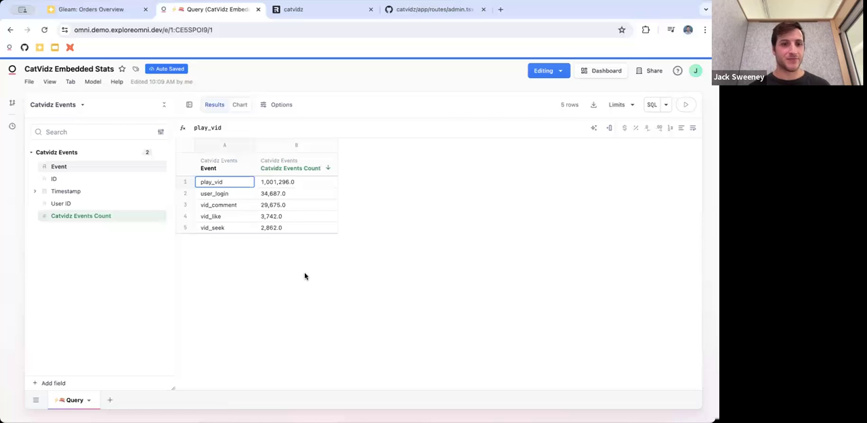
Clear the query and chart Catvidz Events Count by Timestamp Date, pivoted by Event
{"action": "left_click", "coordinate": [72, 82]}
{"action": "left_click", "coordinate": [101, 129]}
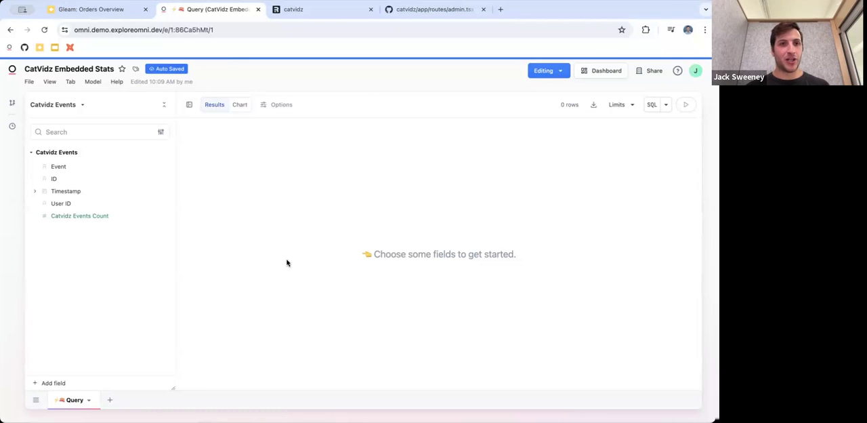
{"action": "left_click", "coordinate": [97, 193]}
{"action": "left_click", "coordinate": [97, 216]}
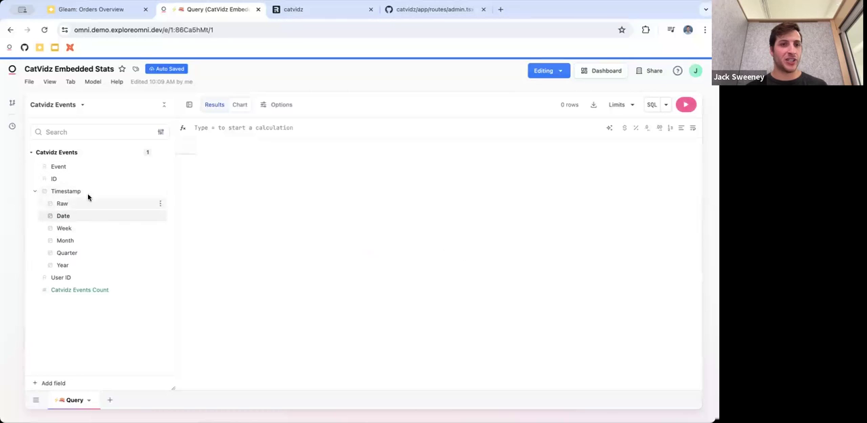
{"action": "right_click", "coordinate": [80, 169]}
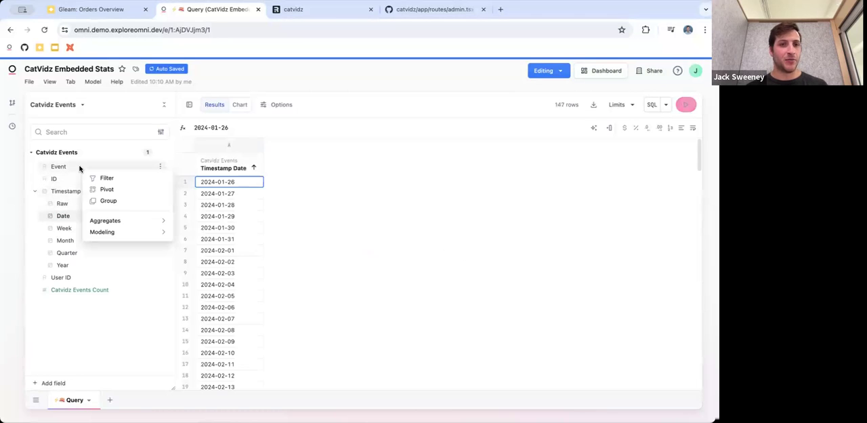
{"action": "left_click", "coordinate": [115, 193]}
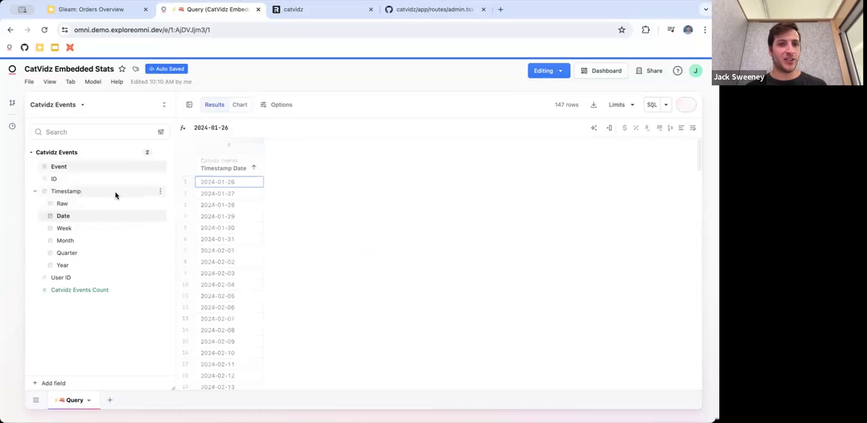
{"action": "left_click", "coordinate": [99, 292]}
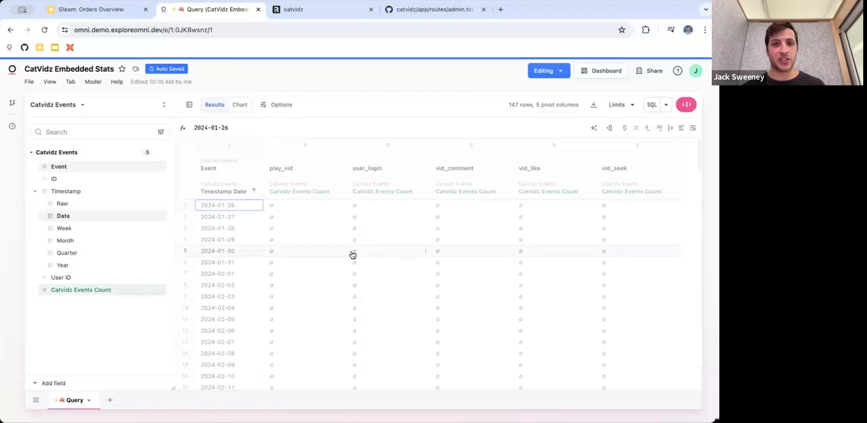
{"action": "left_click", "coordinate": [246, 110]}
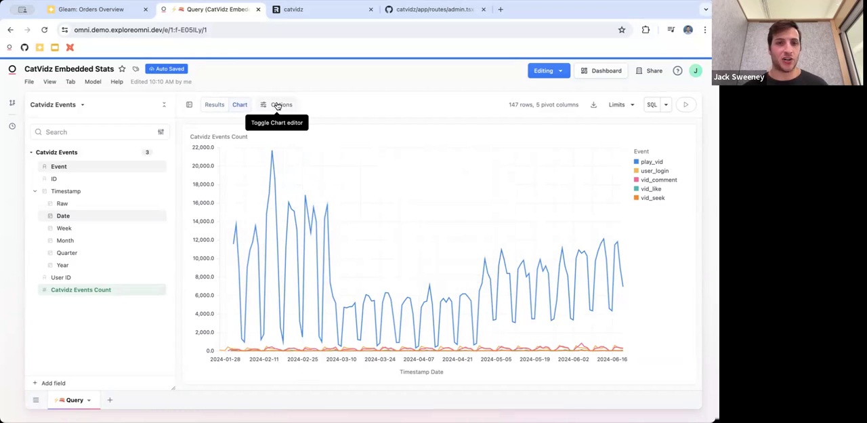
Rename the query as Events by Day
{"action": "double_click", "coordinate": [72, 401]}
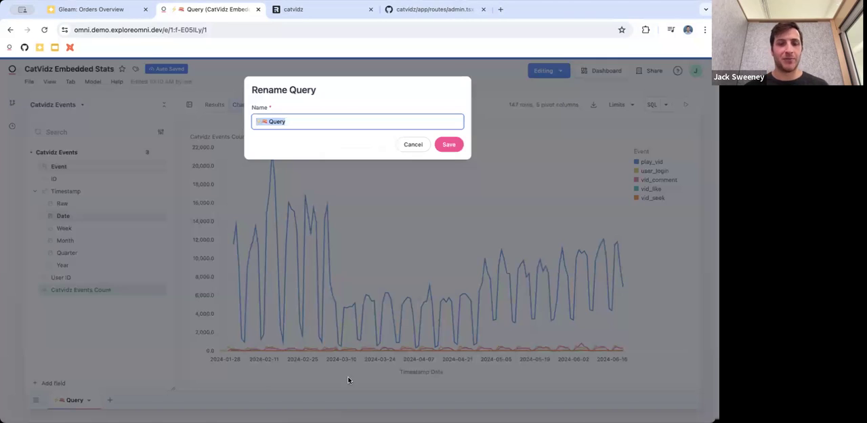
{"action": "type", "text": "Events by Day"}
{"action": "key", "text": "Return"}
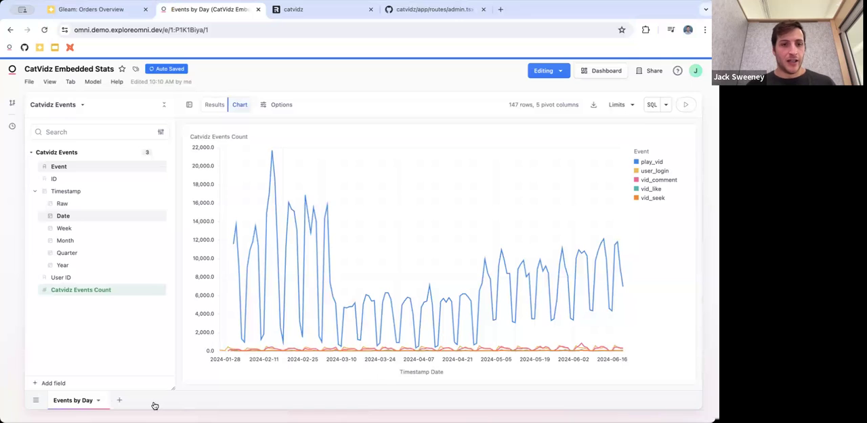
Duplicate the Events by Day query and remove the Event pivot from the copy's results
{"action": "left_click", "coordinate": [101, 404]}
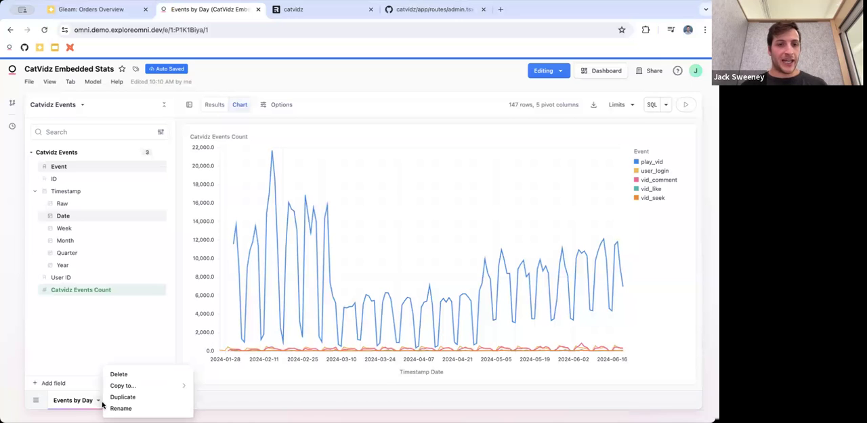
{"action": "left_click", "coordinate": [121, 397]}
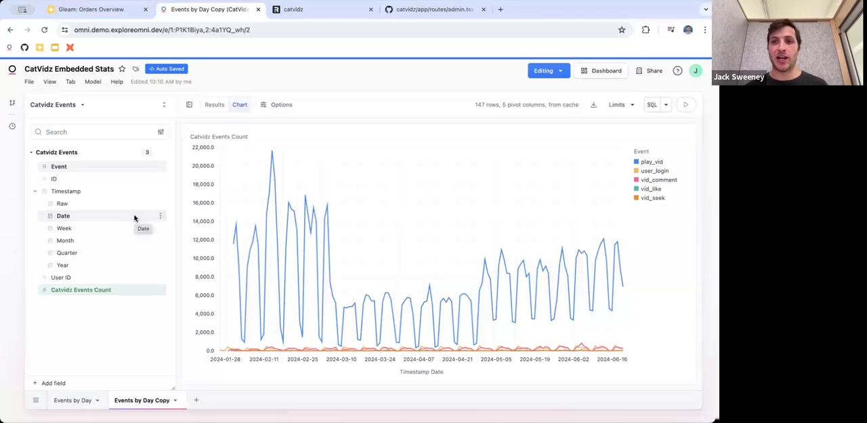
{"action": "left_click", "coordinate": [214, 106]}
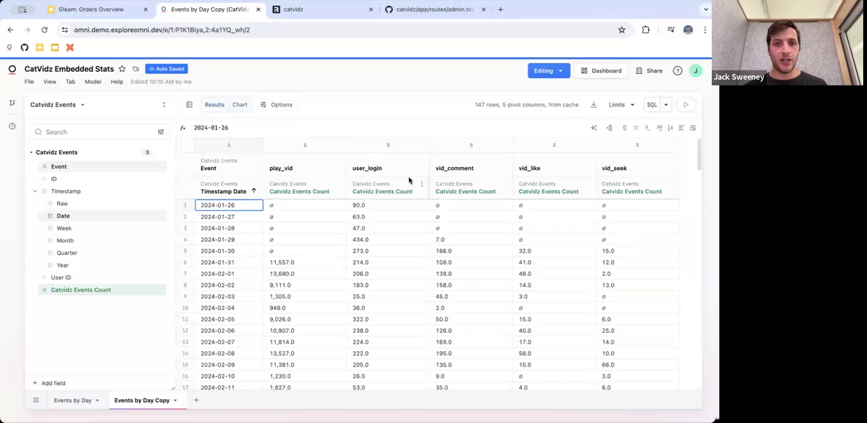
{"action": "right_click", "coordinate": [212, 167]}
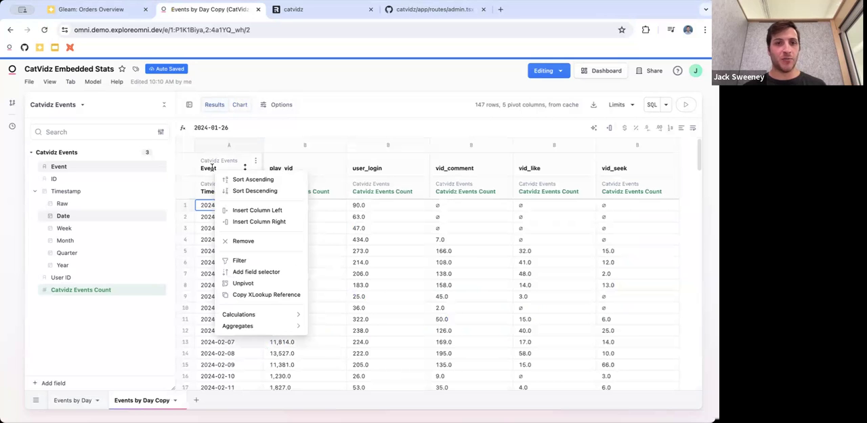
{"action": "left_click", "coordinate": [263, 237]}
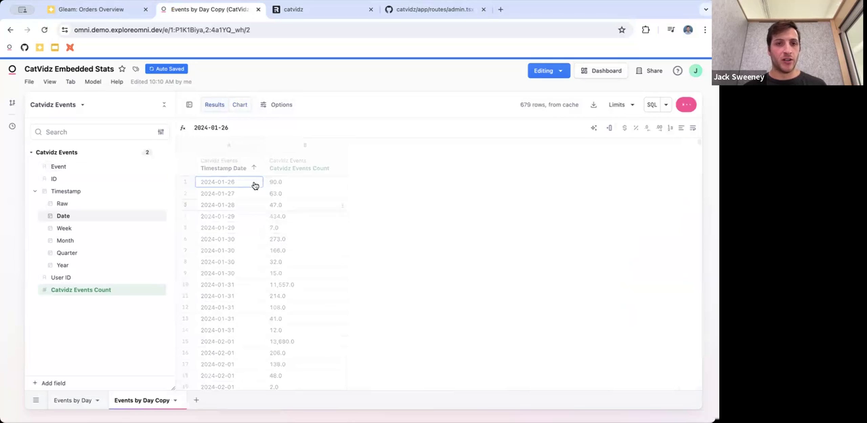
Add Timestamp Year, Quarter, Month and Week to the Events by Day Copy query and move Timestamp Date after Timestamp Week
{"action": "left_click", "coordinate": [95, 268]}
{"action": "left_click", "coordinate": [101, 253]}
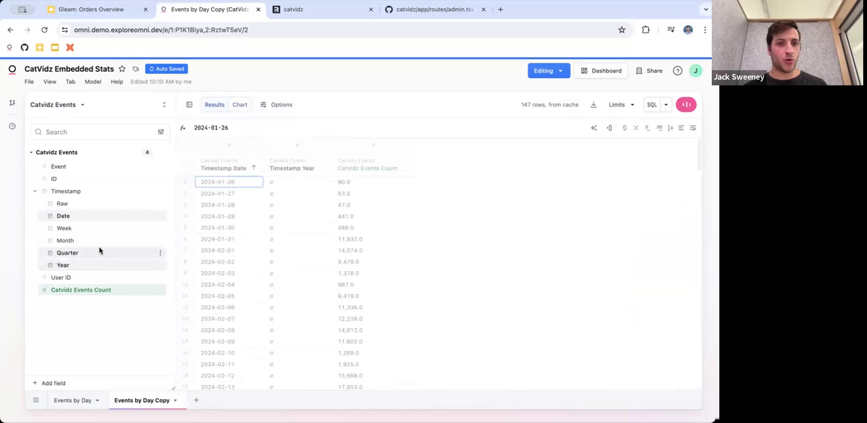
{"action": "left_click", "coordinate": [100, 240]}
{"action": "left_click", "coordinate": [99, 232]}
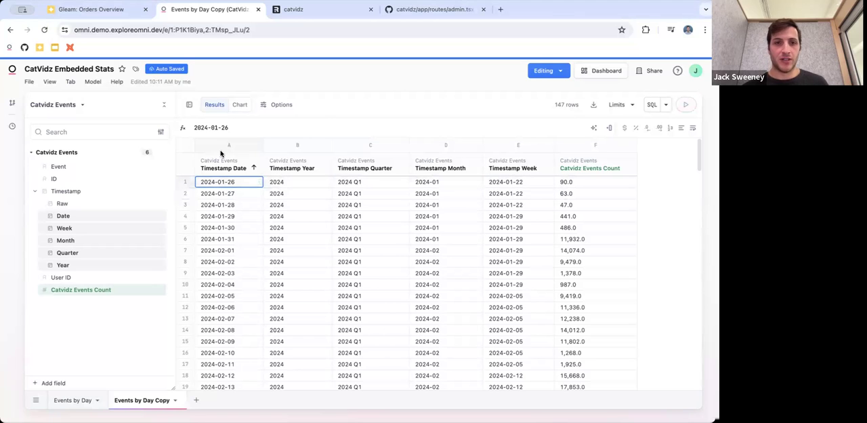
{"action": "left_click_drag", "start_coordinate": [225, 161], "coordinate": [510, 153]}
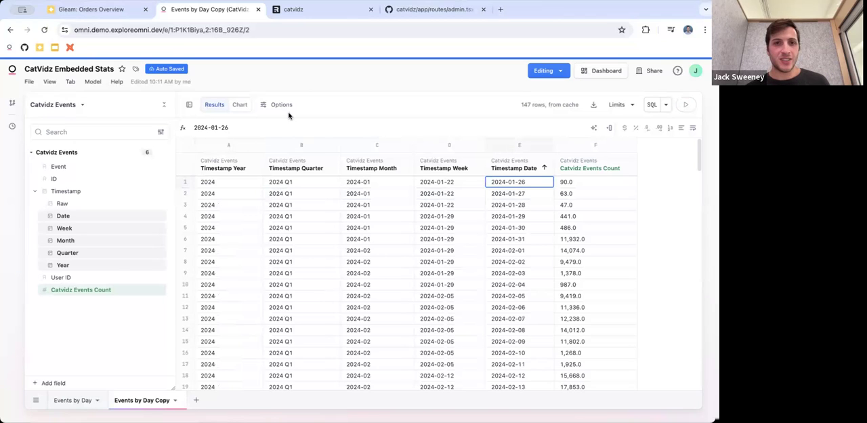
Display the query as a chart table with the field list hidden and enable Group Dimensions
{"action": "left_click", "coordinate": [241, 109]}
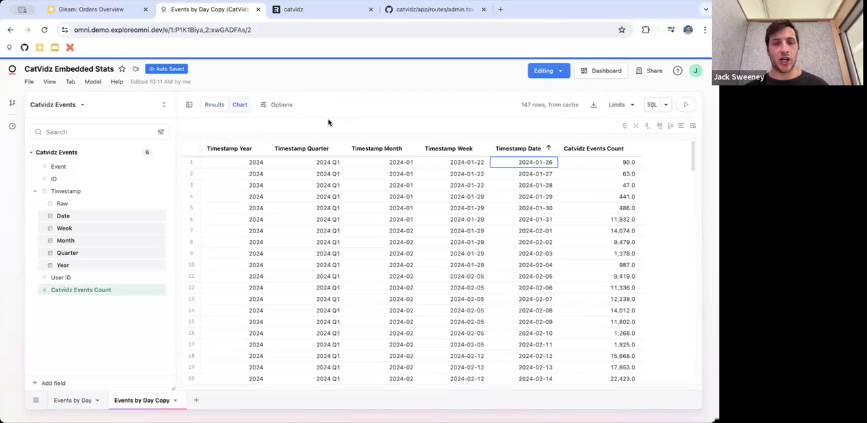
{"action": "left_click", "coordinate": [275, 103]}
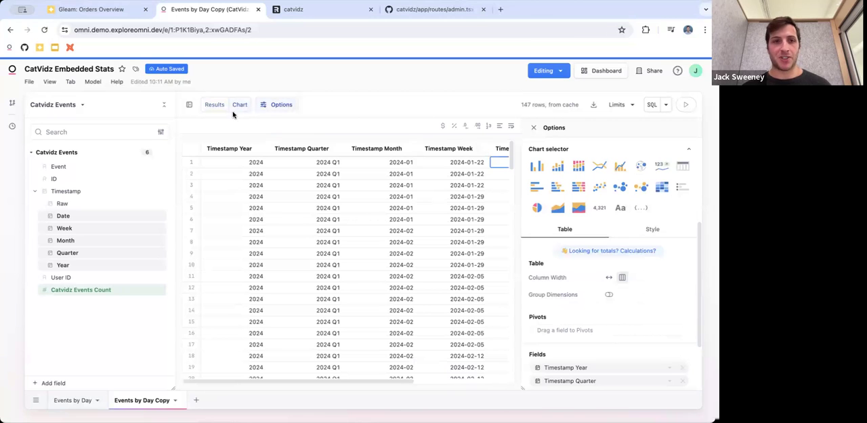
{"action": "left_click", "coordinate": [190, 105]}
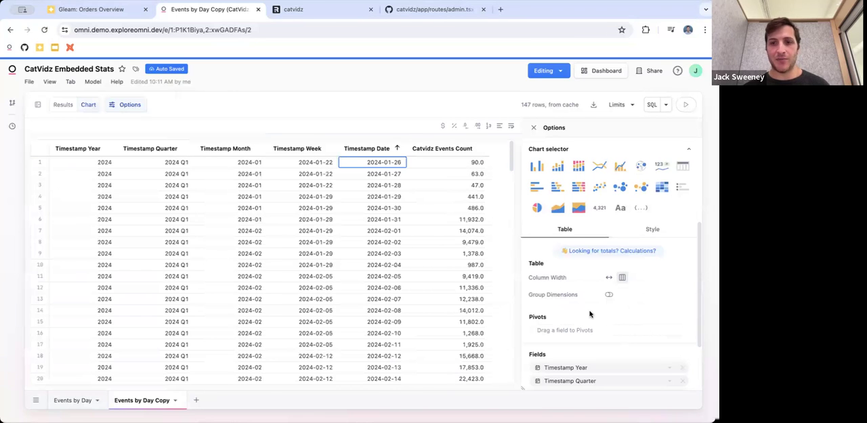
{"action": "left_click", "coordinate": [609, 296]}
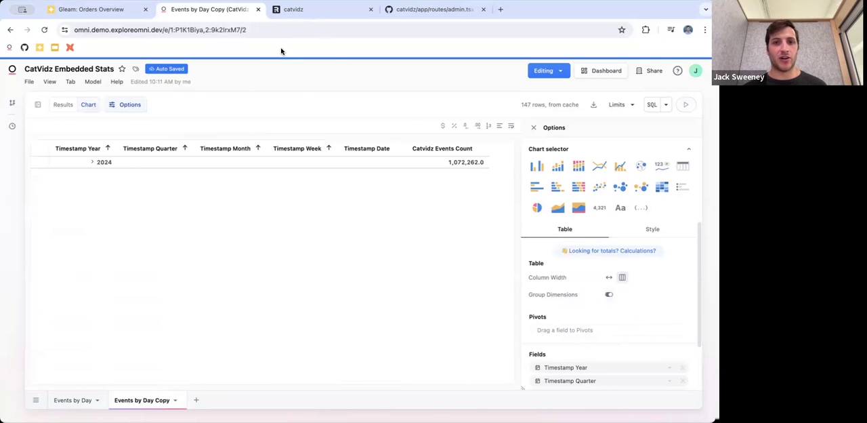
Expand the grouped rows from 2024 through 2024 Q1 and 2024-01 to week 2024-01-22, and collapse the week and month again
{"action": "left_click", "coordinate": [95, 164]}
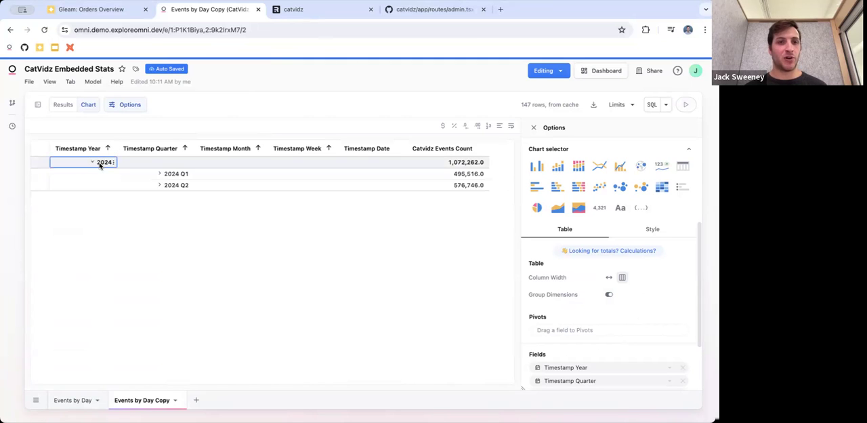
{"action": "left_click", "coordinate": [172, 177]}
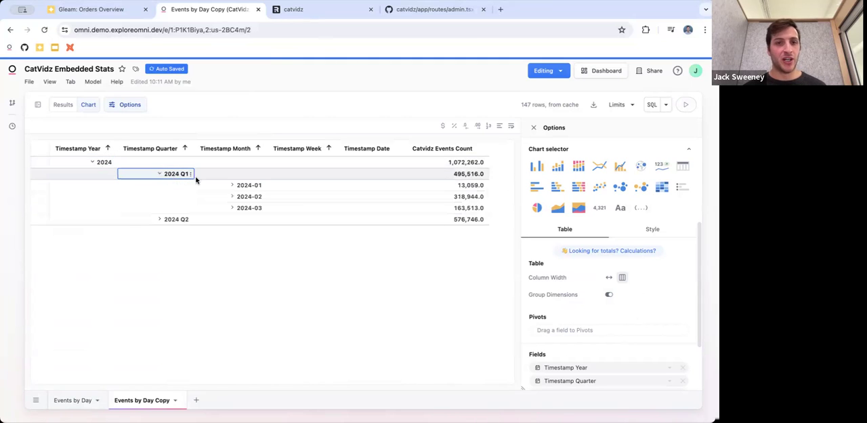
{"action": "left_click", "coordinate": [247, 188]}
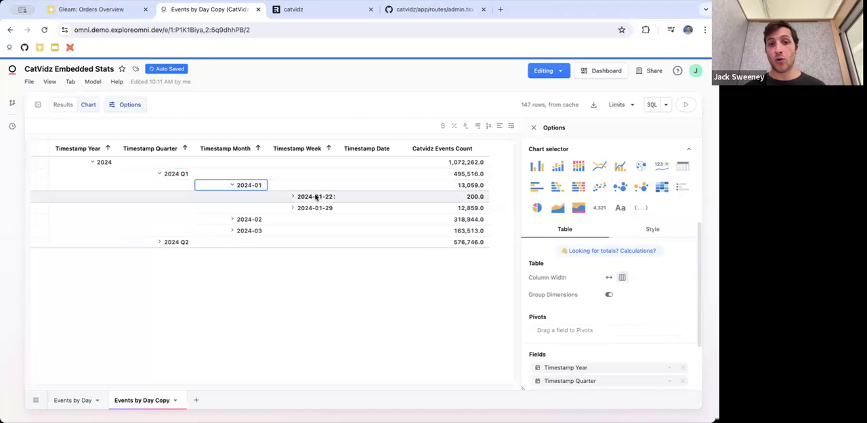
{"action": "left_click", "coordinate": [316, 197]}
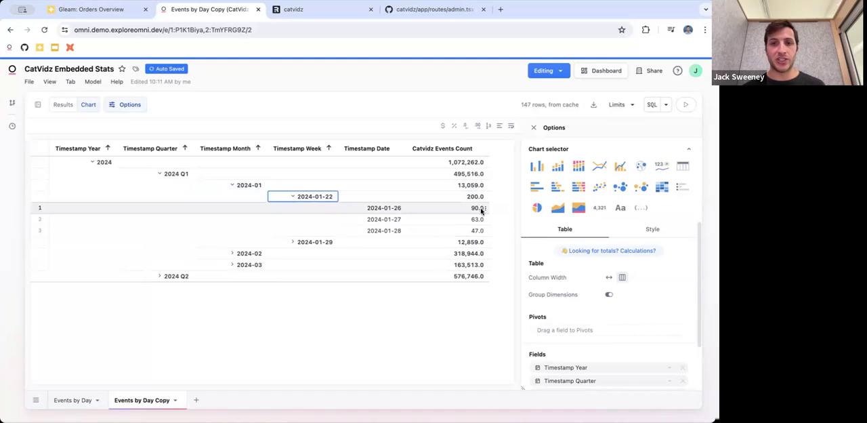
{"action": "left_click", "coordinate": [297, 198]}
{"action": "left_click", "coordinate": [252, 186]}
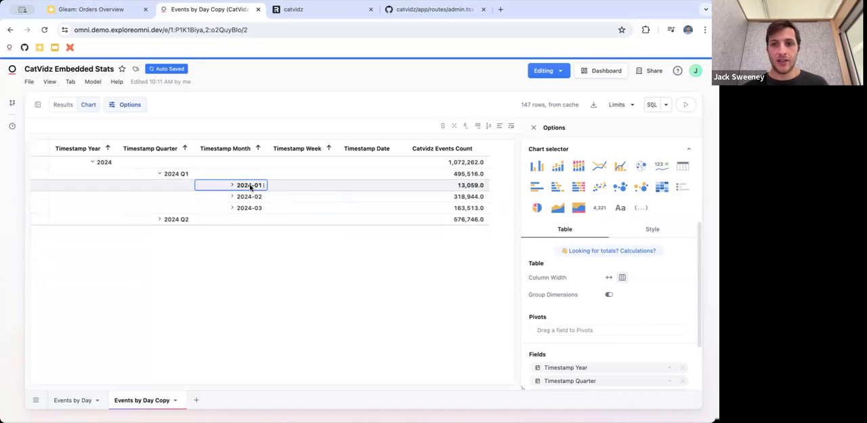
Make the table's header, value, banding, hover and totals background colors fully transparent (#00000000)
{"action": "left_click", "coordinate": [647, 235]}
{"action": "scroll", "coordinate": [622, 325], "scroll_direction": "down", "scroll_amount": 1}
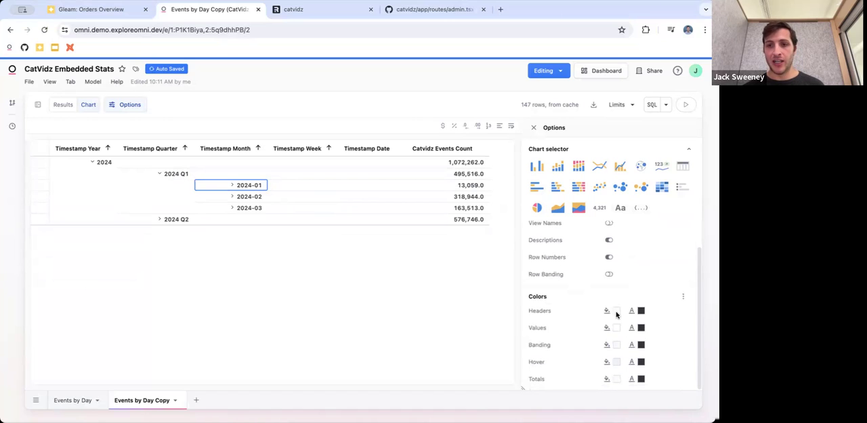
{"action": "left_click", "coordinate": [617, 311]}
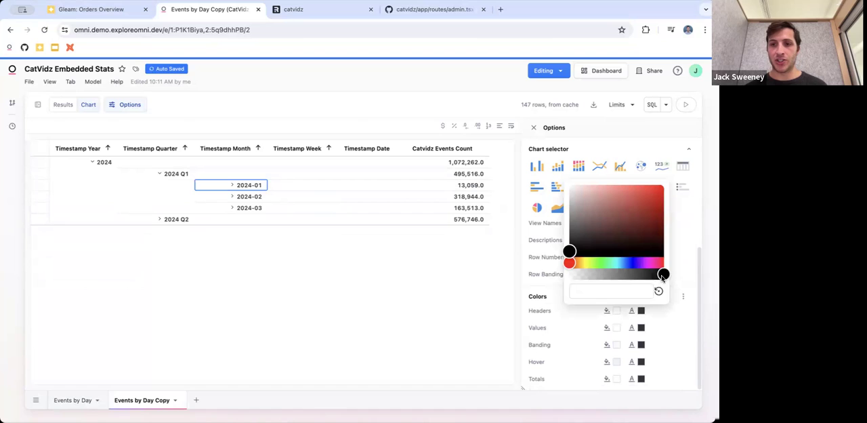
{"action": "left_click", "coordinate": [616, 327]}
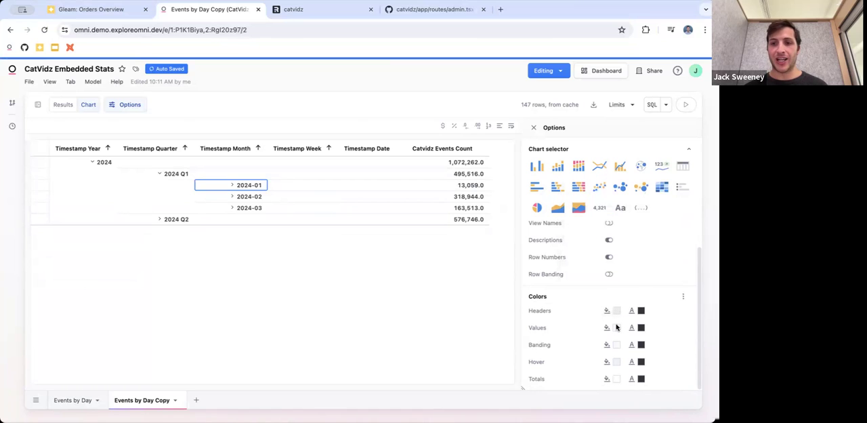
{"action": "left_click", "coordinate": [616, 327]}
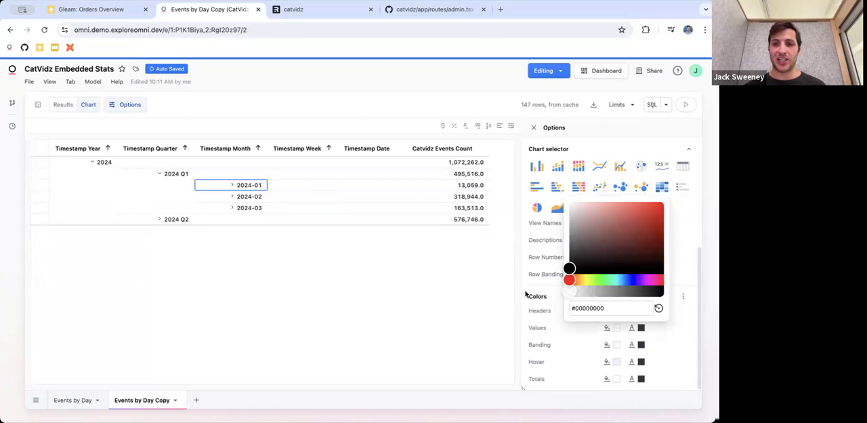
{"action": "left_click", "coordinate": [617, 346]}
{"action": "left_click", "coordinate": [617, 346]}
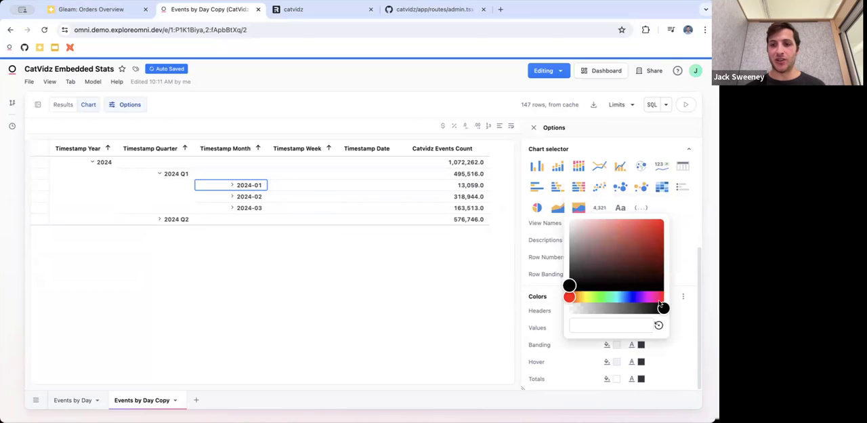
{"action": "left_click", "coordinate": [614, 362]}
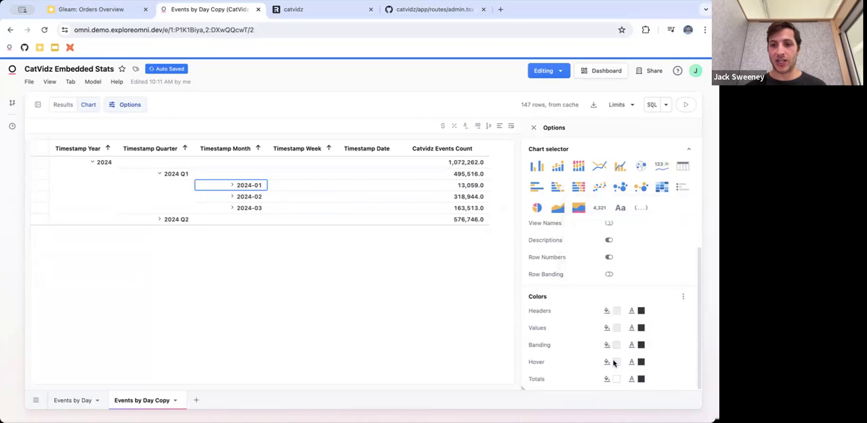
{"action": "left_click", "coordinate": [615, 362]}
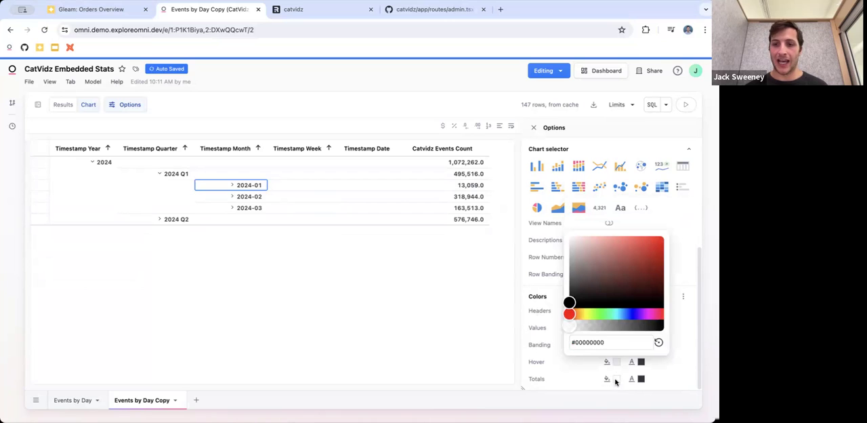
{"action": "left_click", "coordinate": [615, 379]}
{"action": "left_click", "coordinate": [616, 380]}
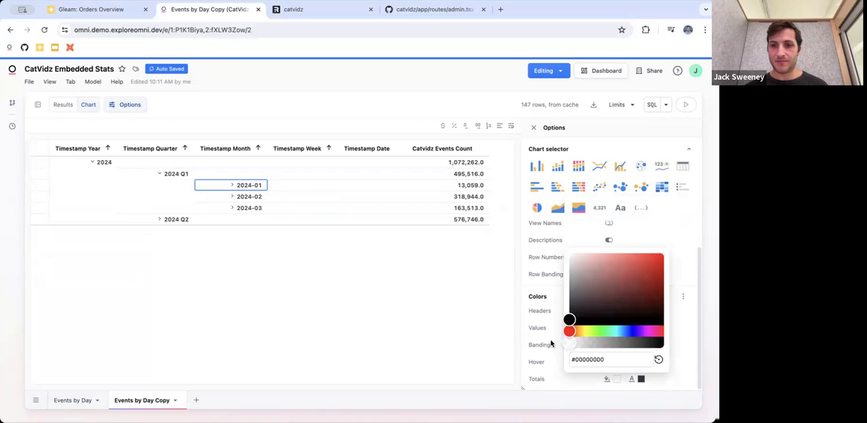
{"action": "left_click", "coordinate": [688, 336]}
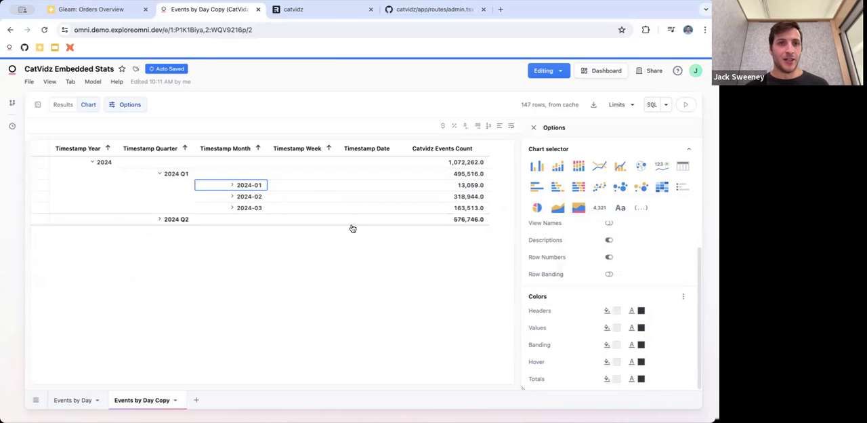
Rename the Events by Day Copy query as Events by Day Detail
{"action": "double_click", "coordinate": [147, 401]}
{"action": "key", "text": "Right"}
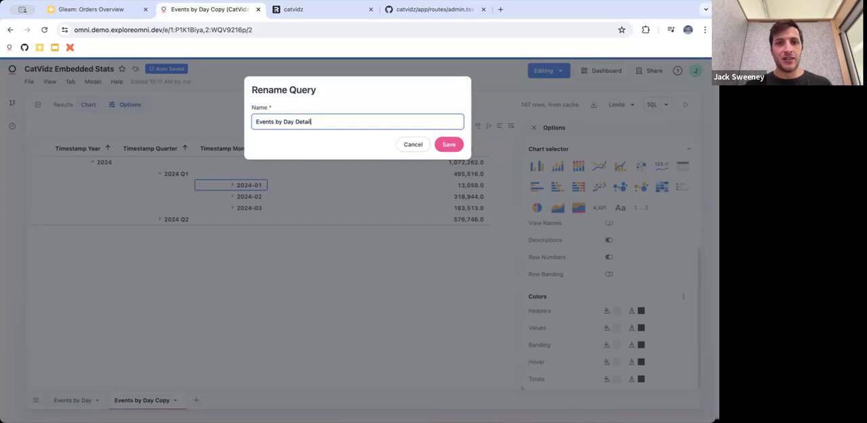
{"action": "key", "text": "Return"}
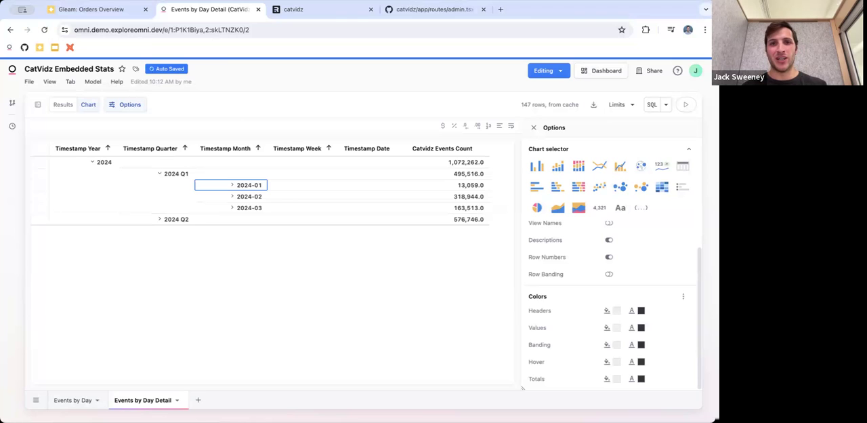
Create a new query of Catvidz Events Count by Timestamp Date, filtered to Event equal to play_vid
{"action": "left_click", "coordinate": [198, 400]}
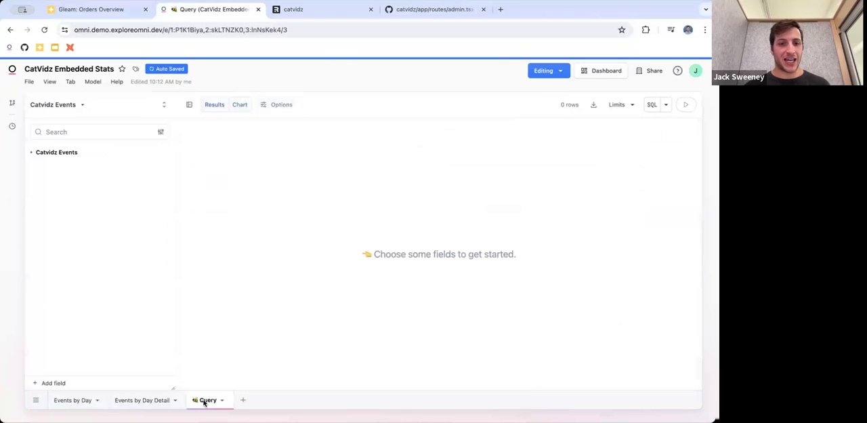
{"action": "left_click", "coordinate": [68, 153]}
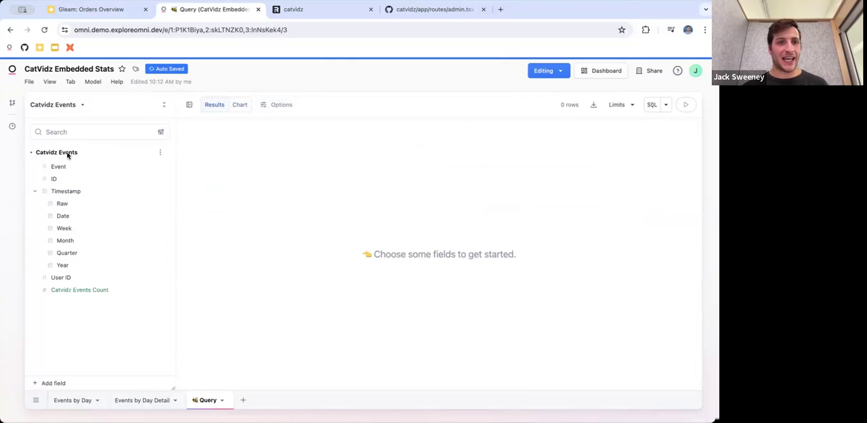
{"action": "right_click", "coordinate": [99, 170]}
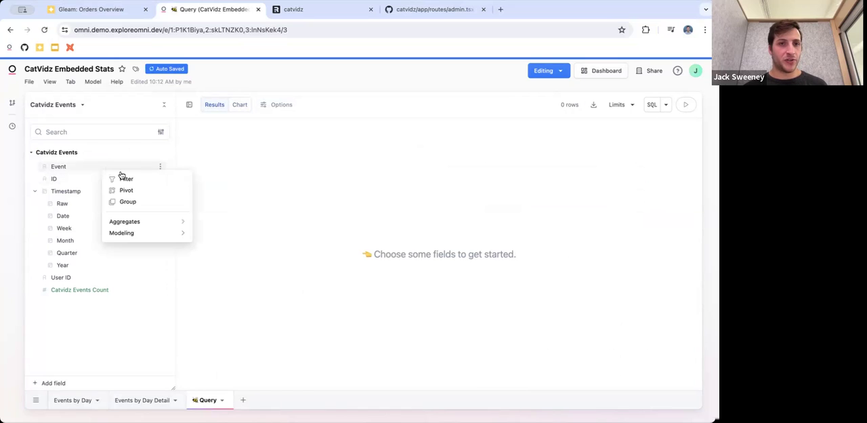
{"action": "left_click", "coordinate": [125, 178]}
{"action": "left_click", "coordinate": [249, 149]}
{"action": "left_click", "coordinate": [269, 171]}
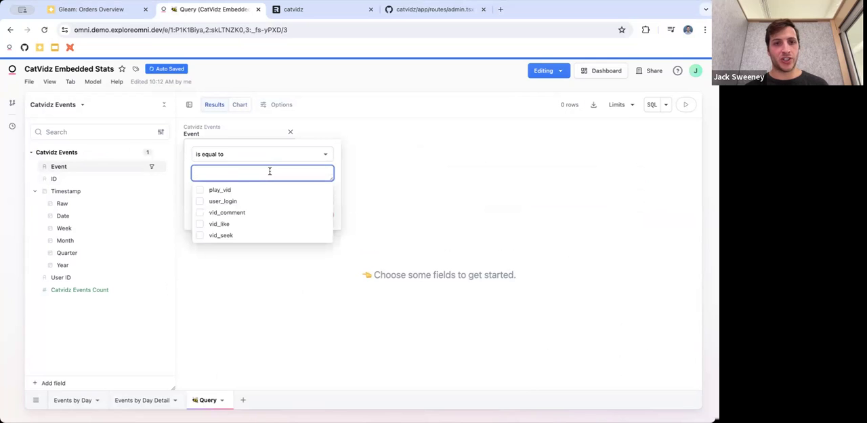
{"action": "left_click", "coordinate": [214, 190]}
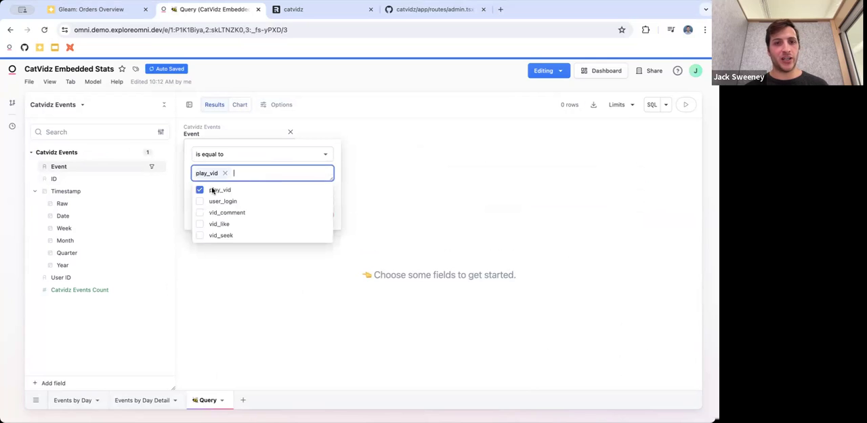
{"action": "left_click", "coordinate": [336, 195]}
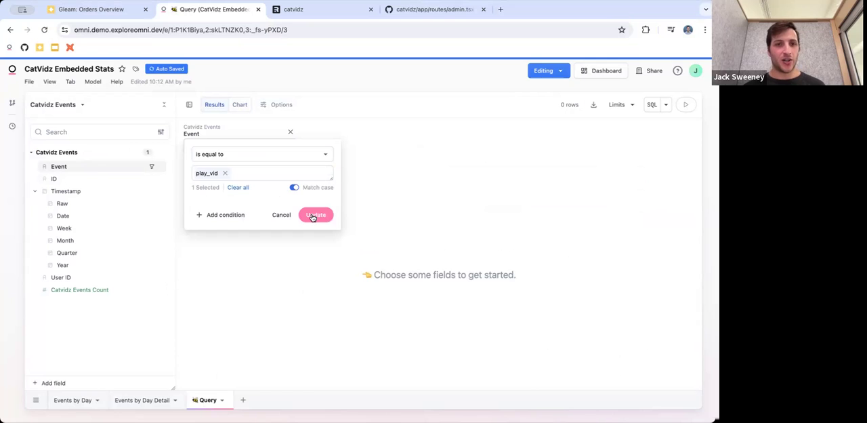
{"action": "left_click", "coordinate": [313, 215]}
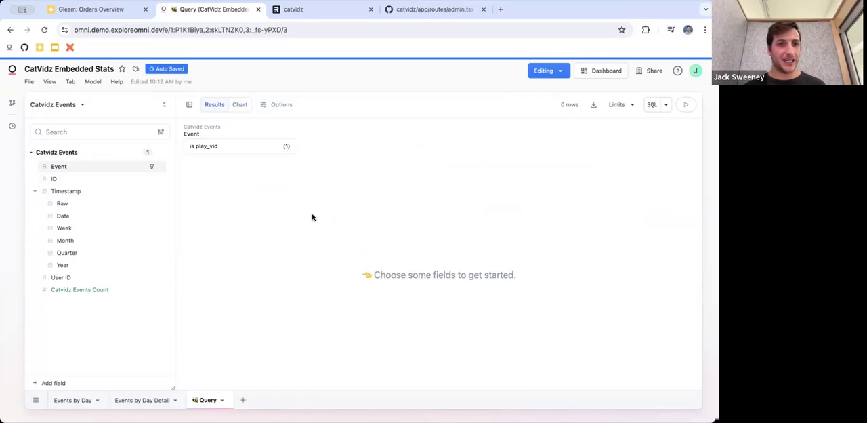
{"action": "left_click", "coordinate": [76, 216]}
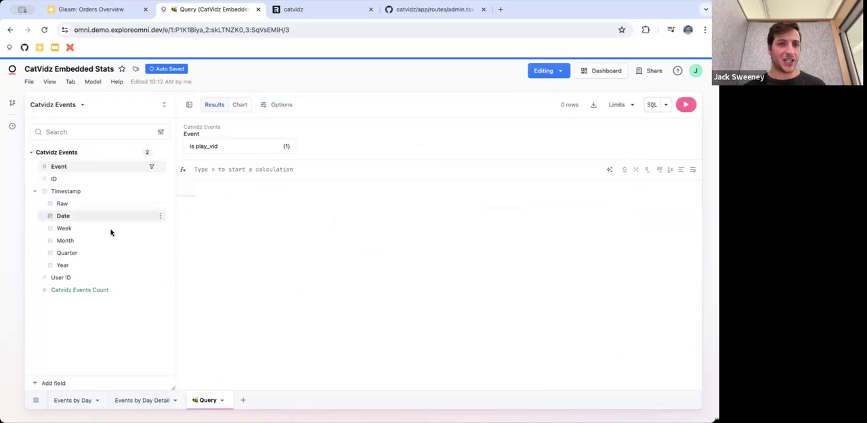
{"action": "left_click", "coordinate": [90, 291]}
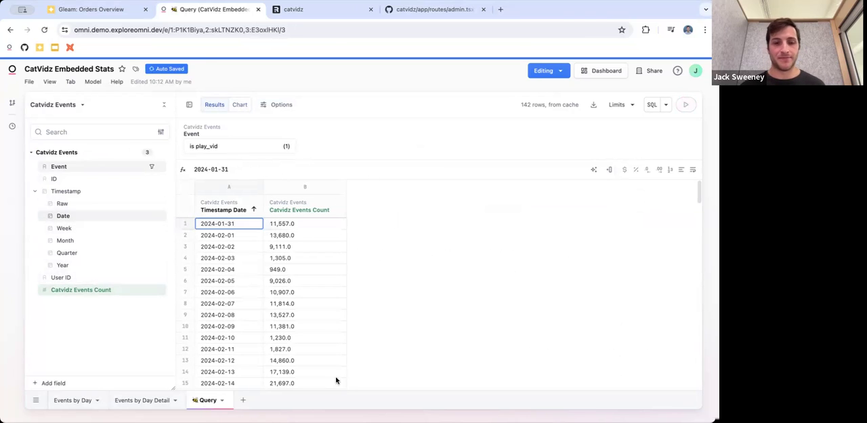
Rename the new query as Video Plays KPI
{"action": "double_click", "coordinate": [207, 400]}
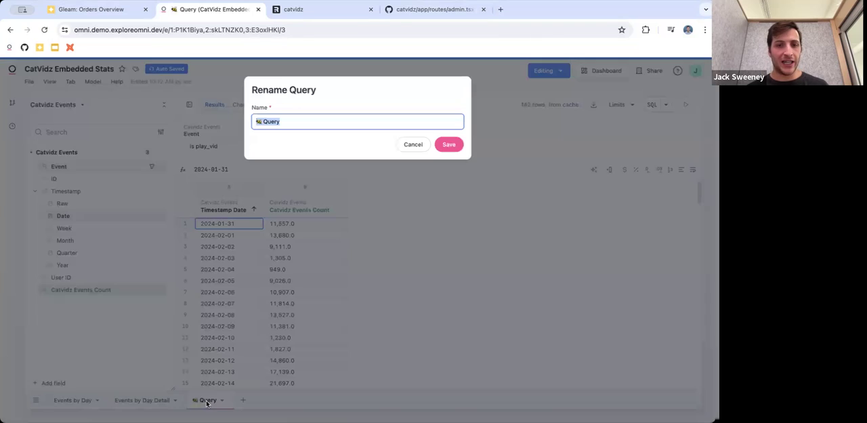
{"action": "type", "text": "Video Plays K"}
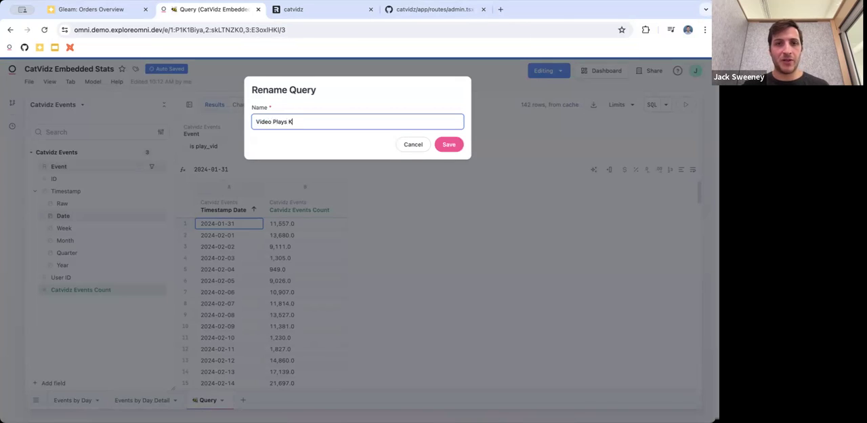
{"action": "type", "text": "PI"}
{"action": "key", "text": "Return"}
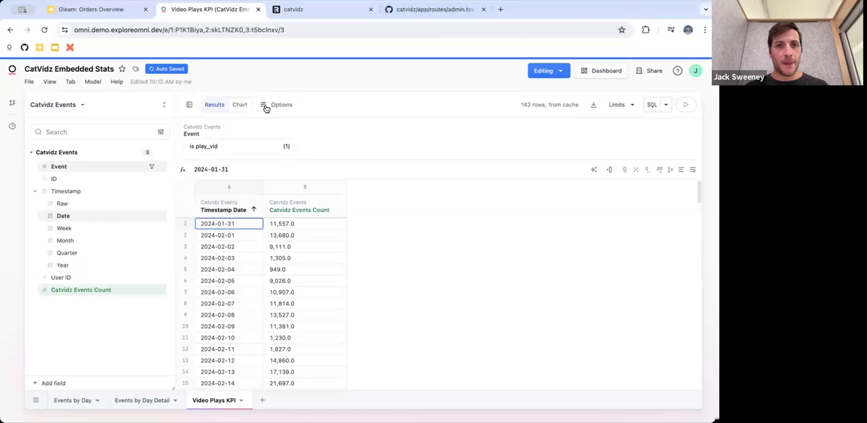
Sort the Video Plays KPI query by Timestamp Date descending and visualize it as a custom KPI
{"action": "left_click", "coordinate": [253, 213]}
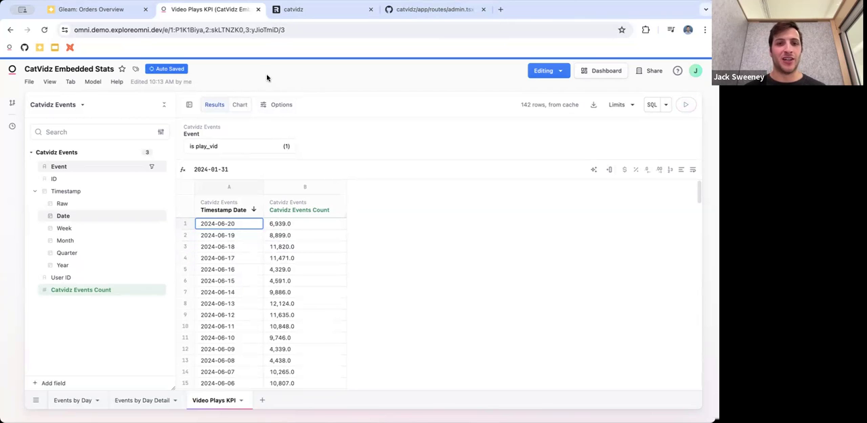
{"action": "left_click", "coordinate": [243, 105]}
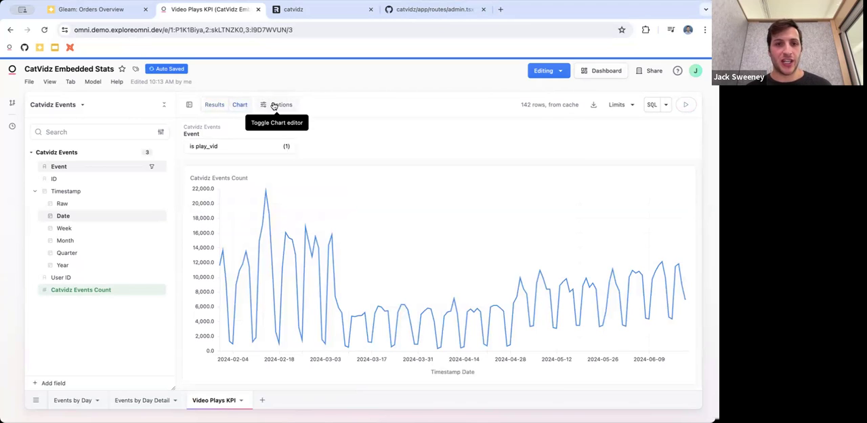
{"action": "left_click", "coordinate": [273, 106]}
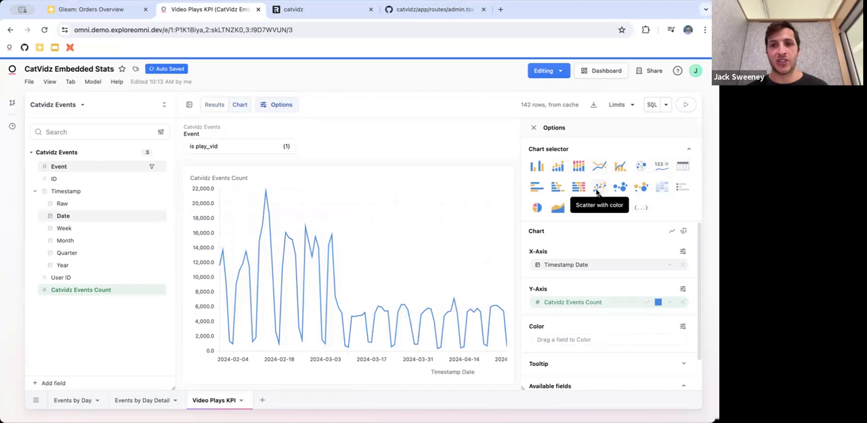
{"action": "left_click", "coordinate": [662, 165]}
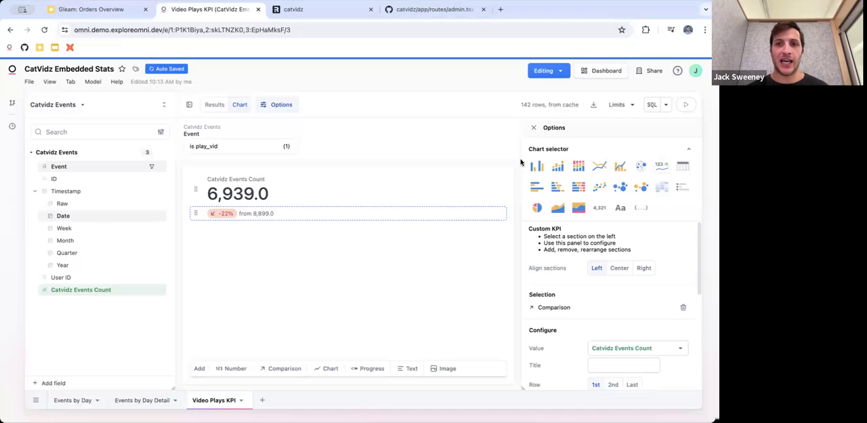
{"action": "left_click", "coordinate": [533, 128]}
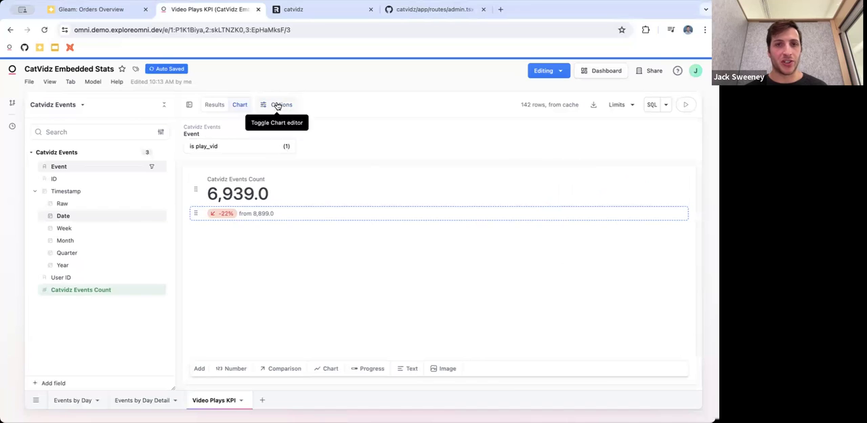
{"action": "left_click", "coordinate": [279, 106]}
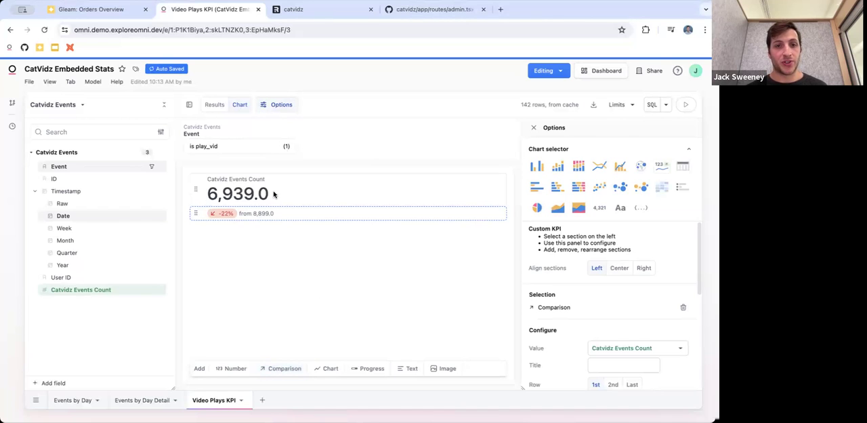
{"action": "left_click", "coordinate": [299, 195]}
{"action": "left_click", "coordinate": [295, 212]}
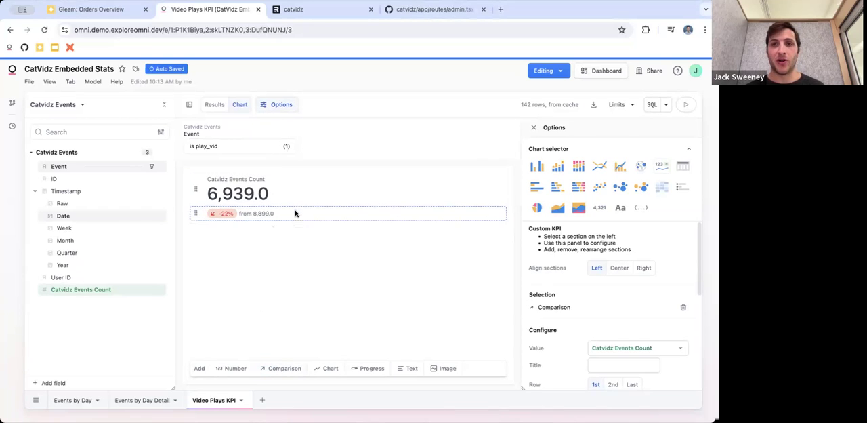
Try adding chart, progress, text and image sections to the Video Plays KPI
{"action": "left_click", "coordinate": [331, 371]}
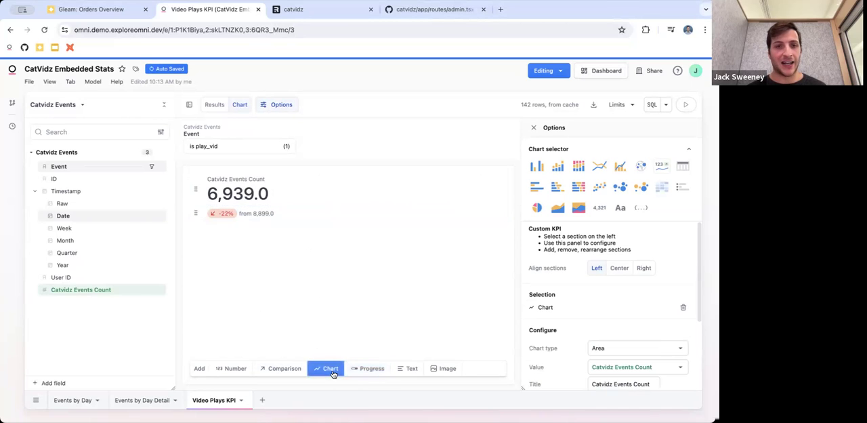
{"action": "left_click", "coordinate": [372, 370]}
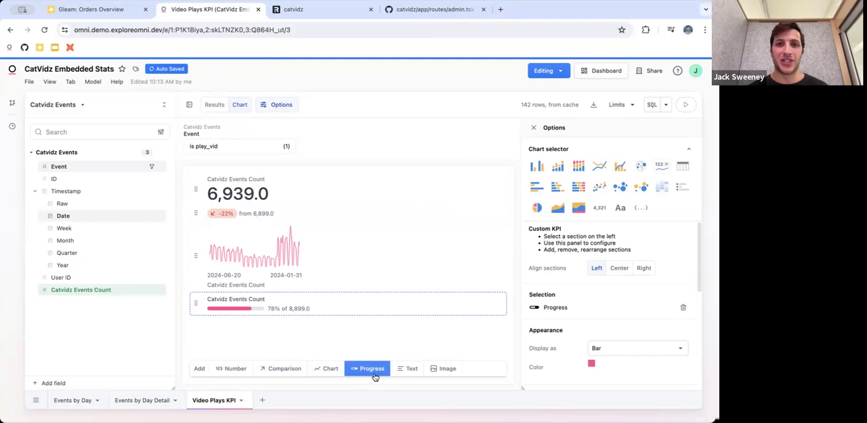
{"action": "left_click", "coordinate": [411, 371]}
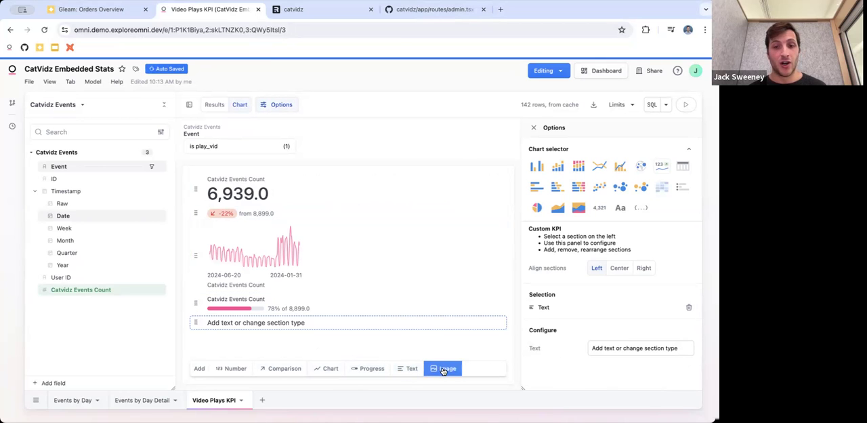
{"action": "left_click", "coordinate": [442, 369]}
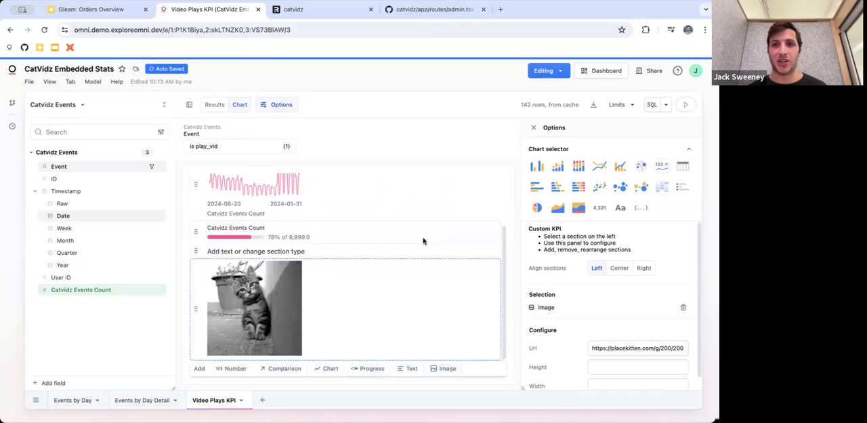
{"action": "left_click", "coordinate": [634, 350]}
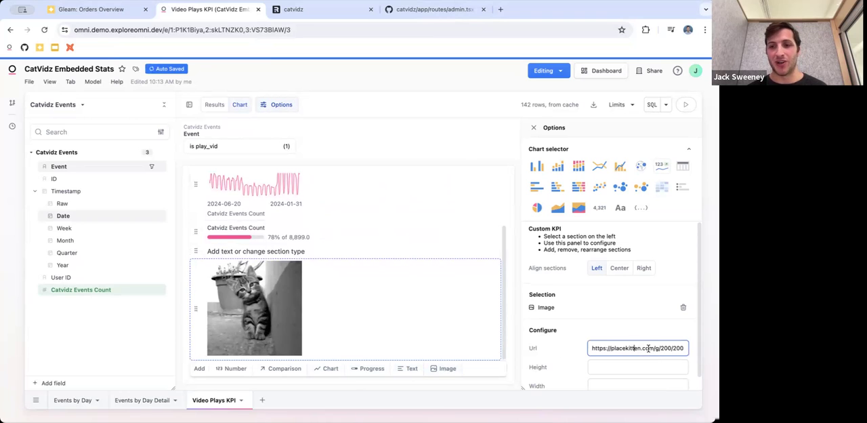
Delete the added image, text, progress and chart sections from the KPI
{"action": "left_click", "coordinate": [685, 309]}
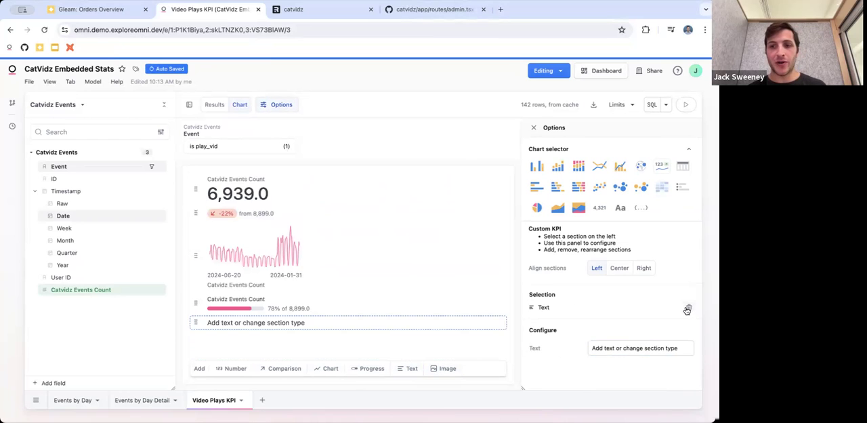
{"action": "left_click", "coordinate": [684, 308]}
{"action": "left_click", "coordinate": [684, 308]}
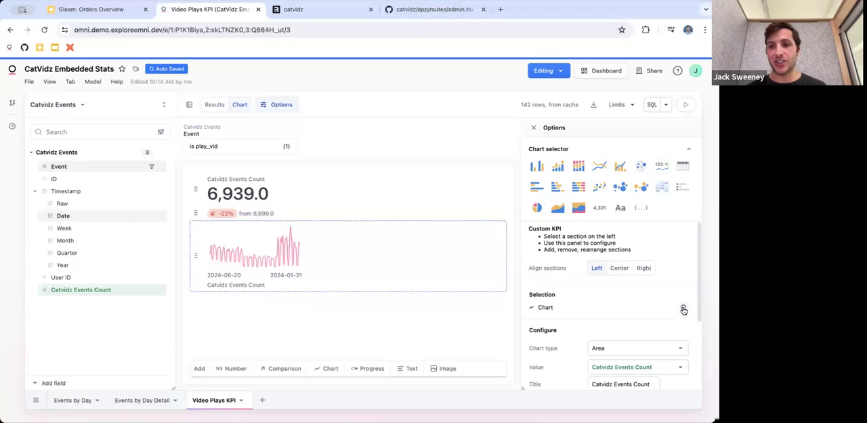
{"action": "left_click", "coordinate": [684, 309]}
Set the title of the KPI's number section to Video Plays
{"action": "left_click", "coordinate": [310, 177]}
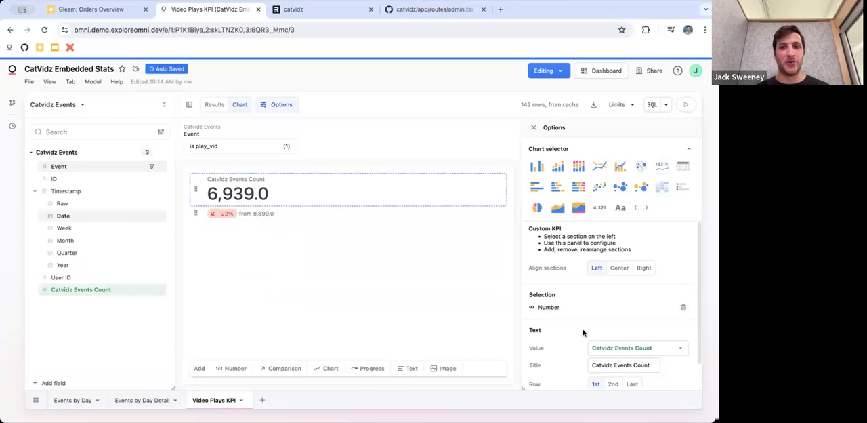
{"action": "triple_click", "coordinate": [614, 363]}
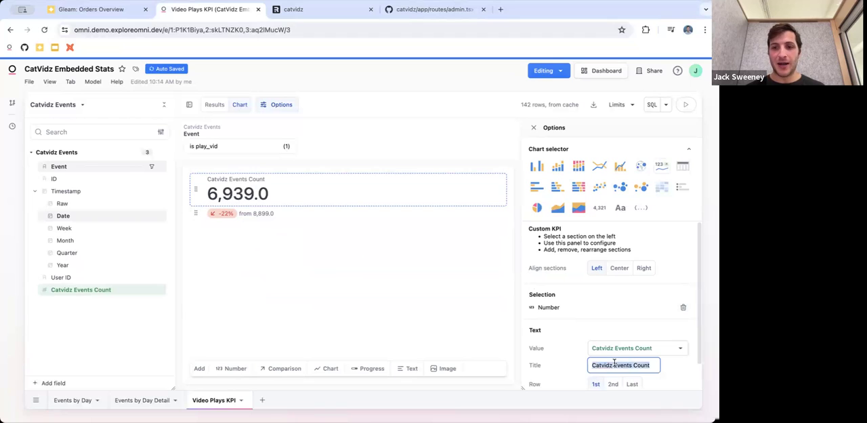
{"action": "scroll", "coordinate": [644, 363], "scroll_direction": "down", "scroll_amount": 1}
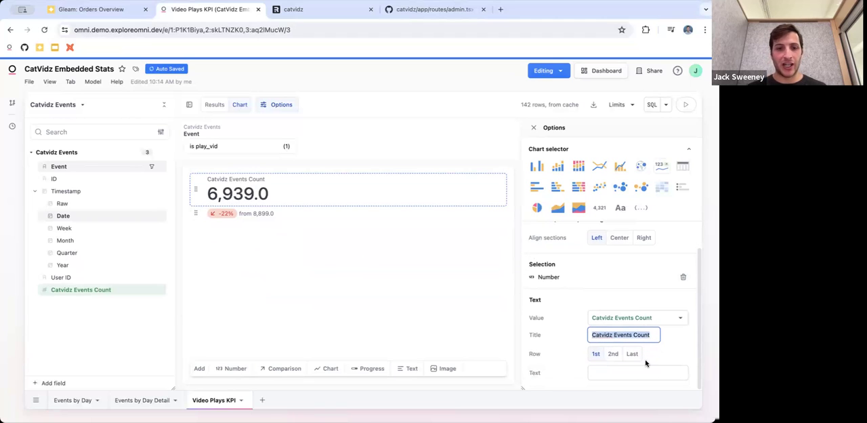
{"action": "type", "text": "Video"}
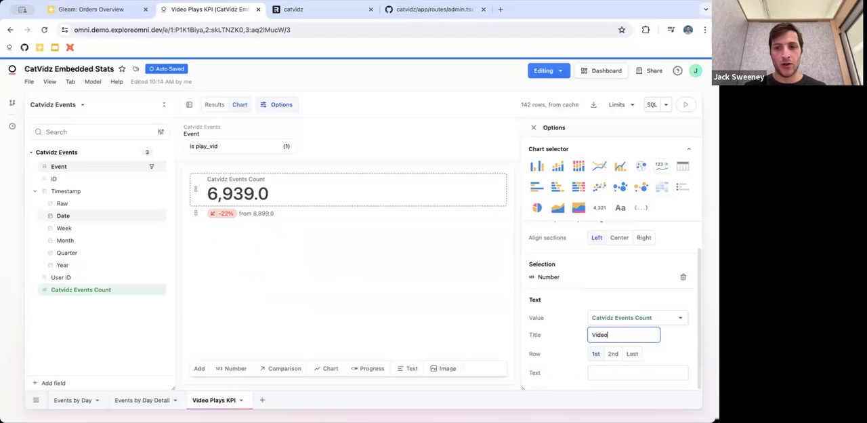
{"action": "type", "text": " Plays"}
{"action": "left_click", "coordinate": [313, 250]}
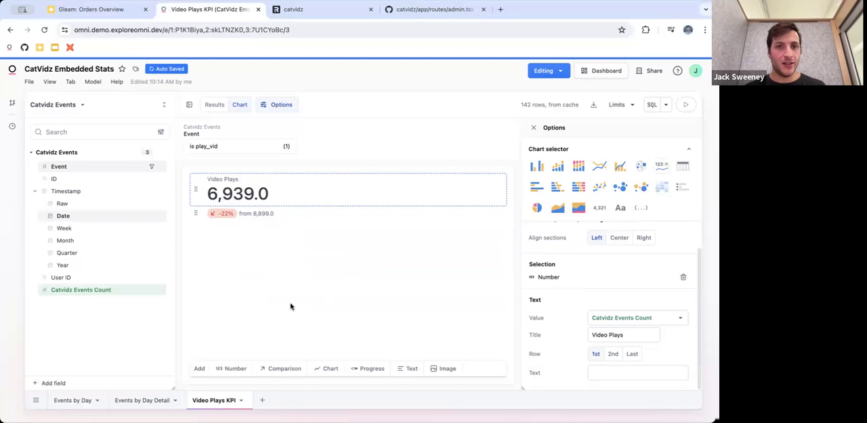
Duplicate the Video Plays KPI query and change the copy's Event filter to vid_comment
{"action": "left_click", "coordinate": [242, 402]}
{"action": "left_click", "coordinate": [267, 397]}
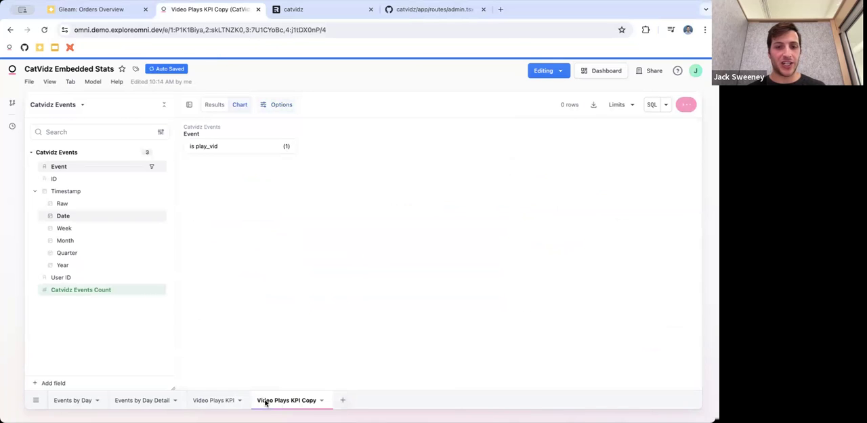
{"action": "left_click", "coordinate": [219, 146]}
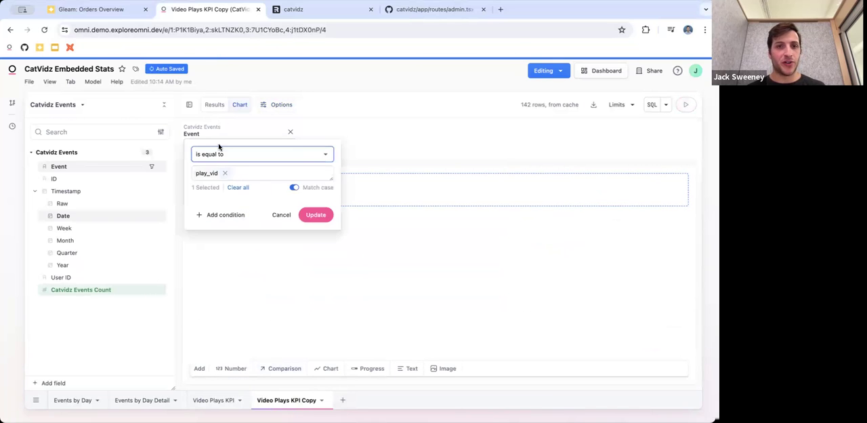
{"action": "left_click", "coordinate": [226, 174]}
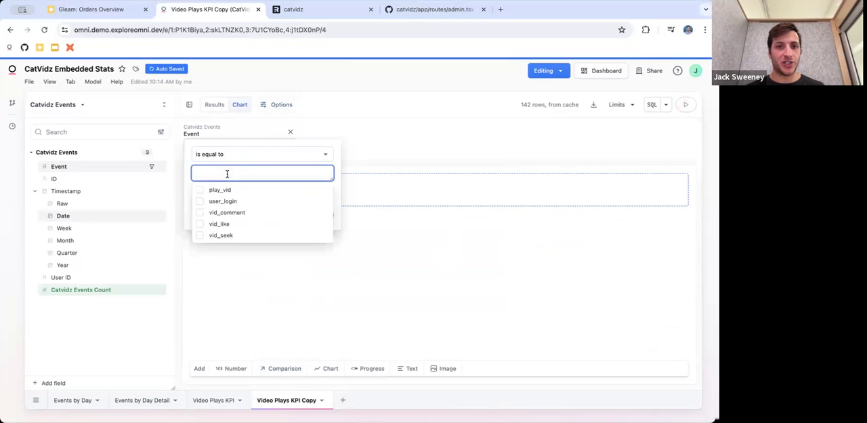
{"action": "left_click", "coordinate": [230, 212]}
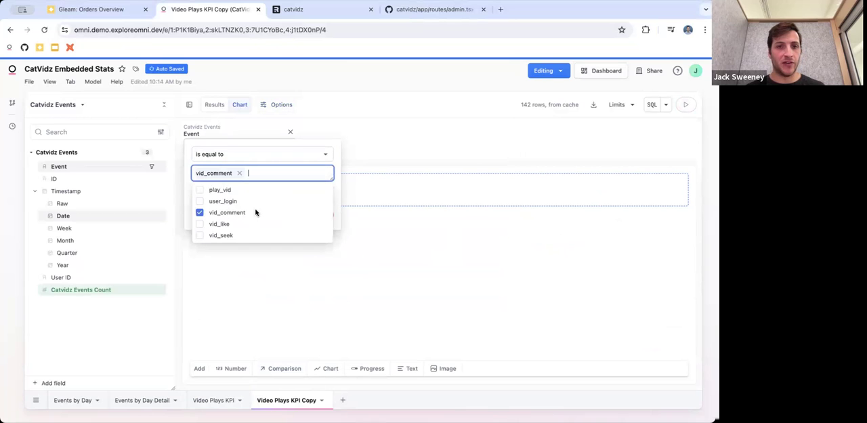
{"action": "left_click", "coordinate": [331, 198]}
{"action": "left_click", "coordinate": [316, 213]}
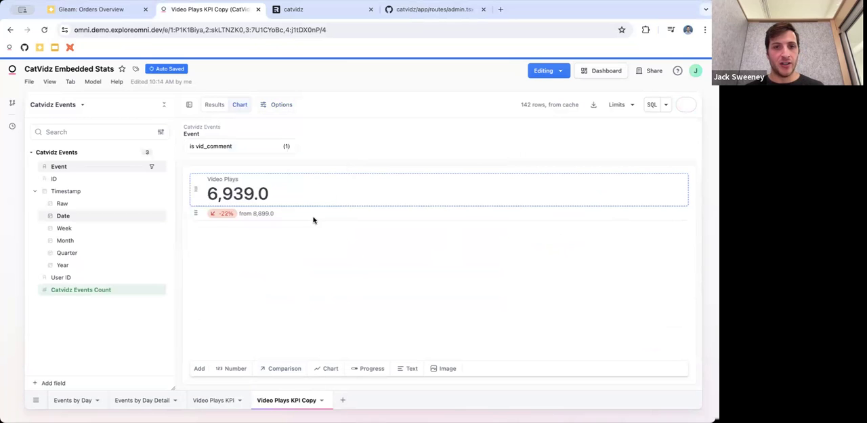
Rename the copied query as Comments KPI and set its number section's title to Comments
{"action": "double_click", "coordinate": [289, 401]}
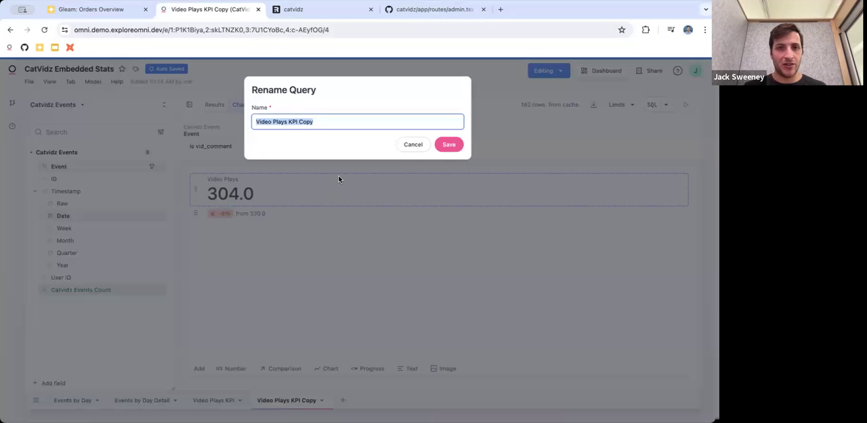
{"action": "type", "text": "Comments KPI"}
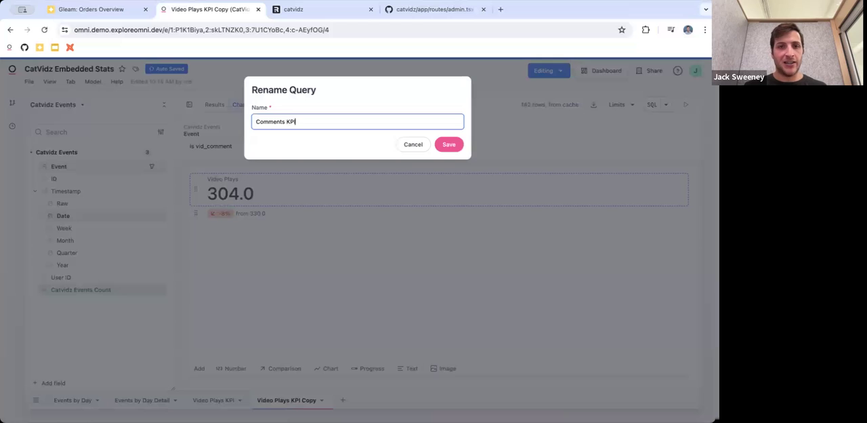
{"action": "key", "text": "Return"}
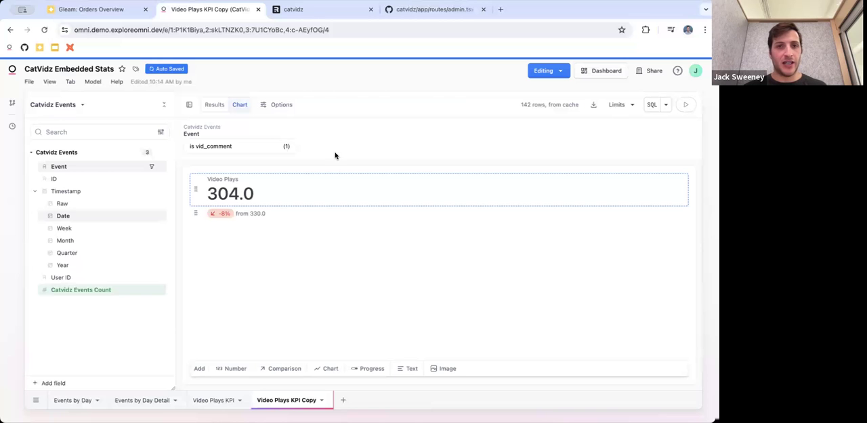
{"action": "left_click", "coordinate": [284, 104]}
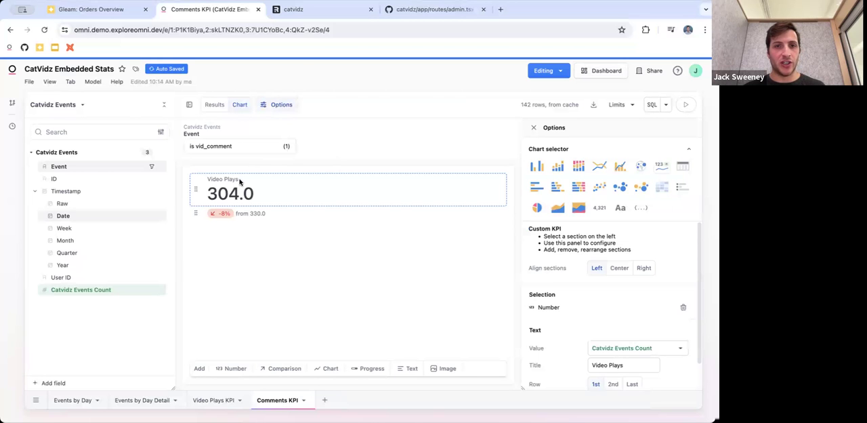
{"action": "triple_click", "coordinate": [602, 365]}
{"action": "left_click", "coordinate": [357, 291]}
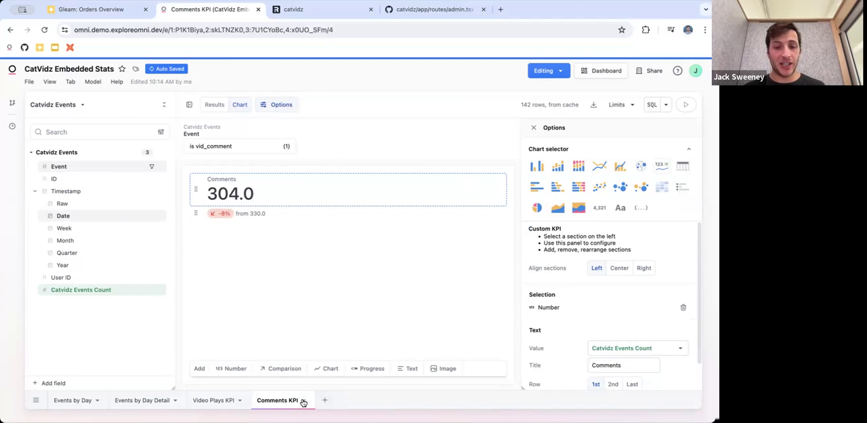
Make two duplicates of the Comments KPI query
{"action": "left_click", "coordinate": [303, 402]}
{"action": "left_click", "coordinate": [323, 397]}
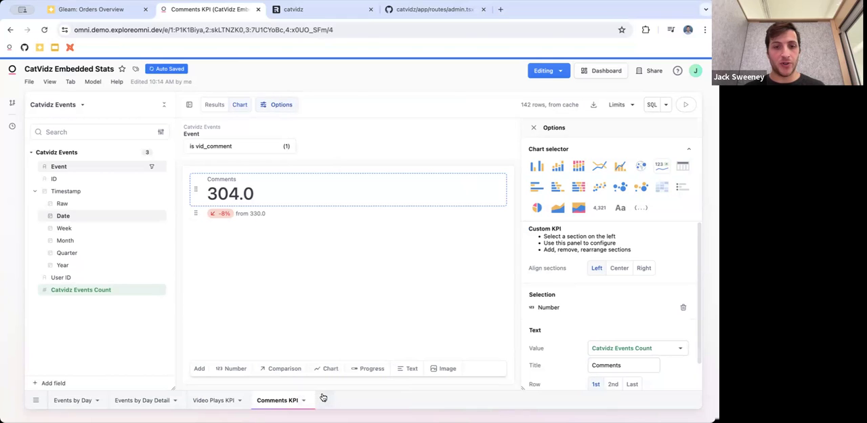
{"action": "left_click", "coordinate": [380, 401]}
{"action": "left_click", "coordinate": [407, 404]}
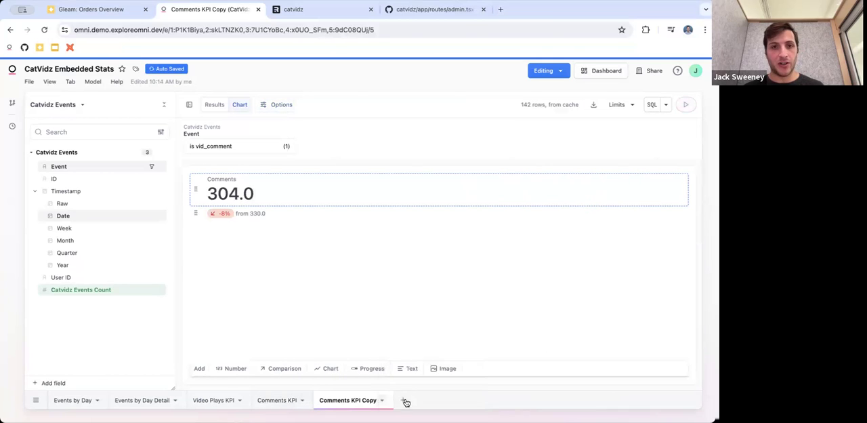
Change the Event filter of the Comments KPI Copy query from vid_comment to vid_like
{"action": "left_click", "coordinate": [223, 147]}
{"action": "left_click", "coordinate": [252, 172]}
{"action": "left_click", "coordinate": [227, 213]}
{"action": "left_click", "coordinate": [218, 224]}
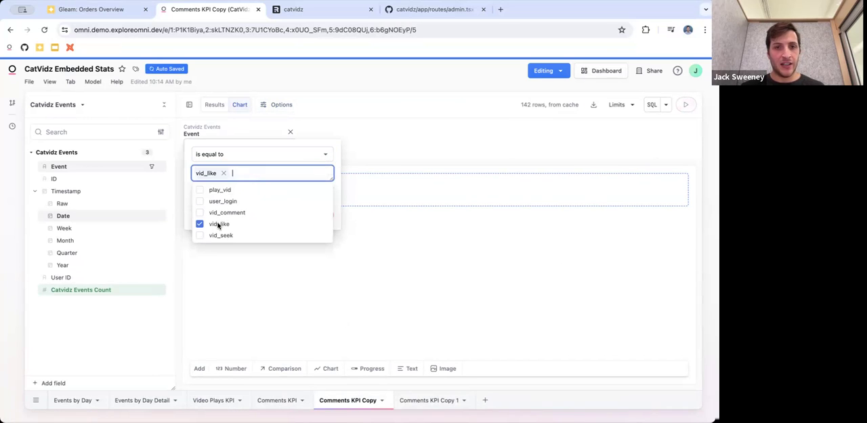
{"action": "left_click", "coordinate": [336, 206]}
{"action": "left_click", "coordinate": [317, 214]}
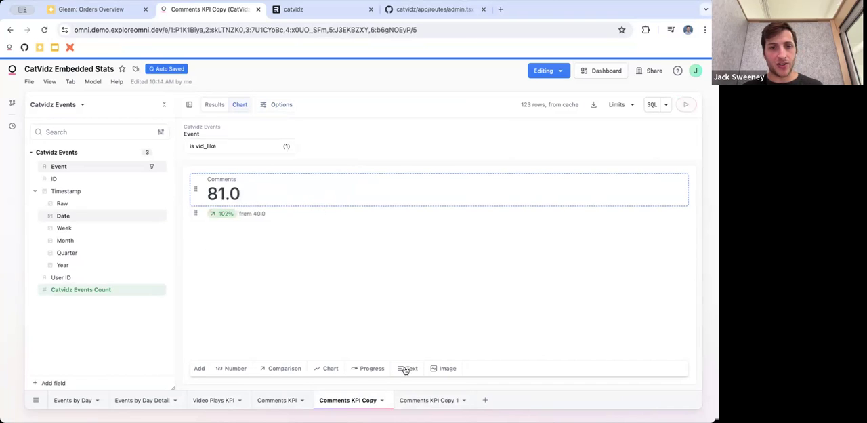
Rename the Comments KPI Copy query as Likes KPI and set its number section's title to Likes
{"action": "double_click", "coordinate": [350, 401]}
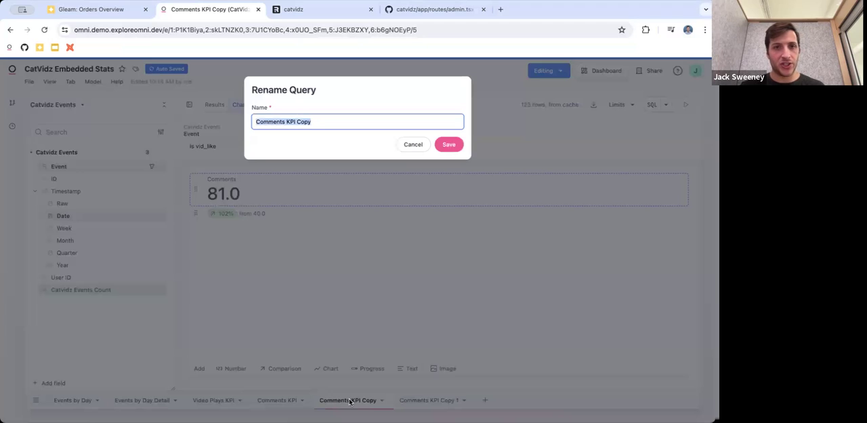
{"action": "type", "text": "Likes KPI"}
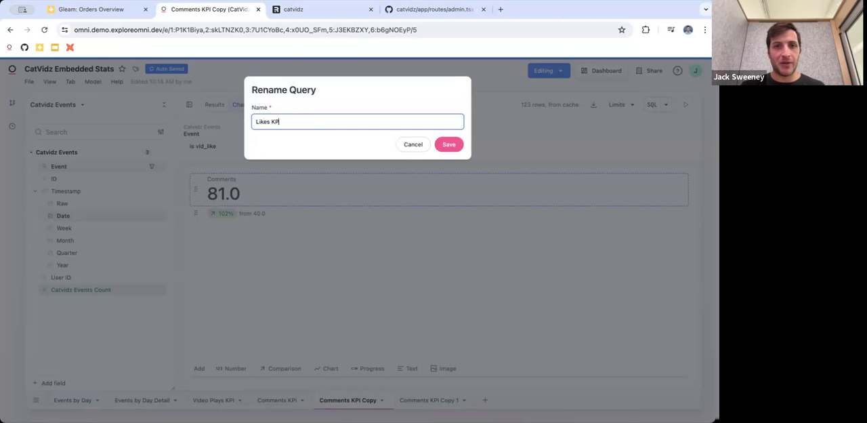
{"action": "key", "text": "Return"}
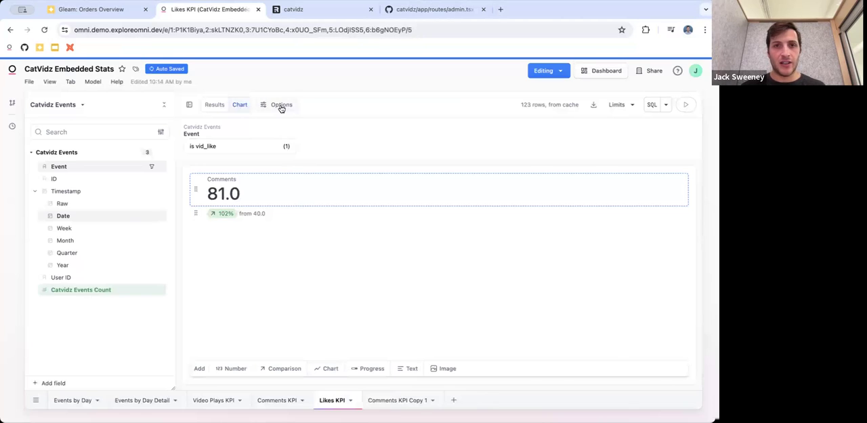
{"action": "left_click", "coordinate": [281, 105]}
{"action": "double_click", "coordinate": [624, 365]}
{"action": "type", "text": "Likes"}
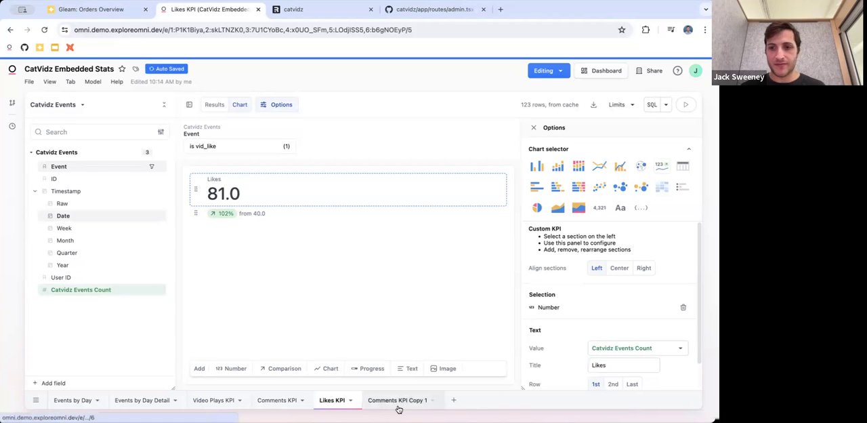
Change the Event filter of the Comments KPI Copy 1 query to vid_seek
{"action": "left_click", "coordinate": [398, 399]}
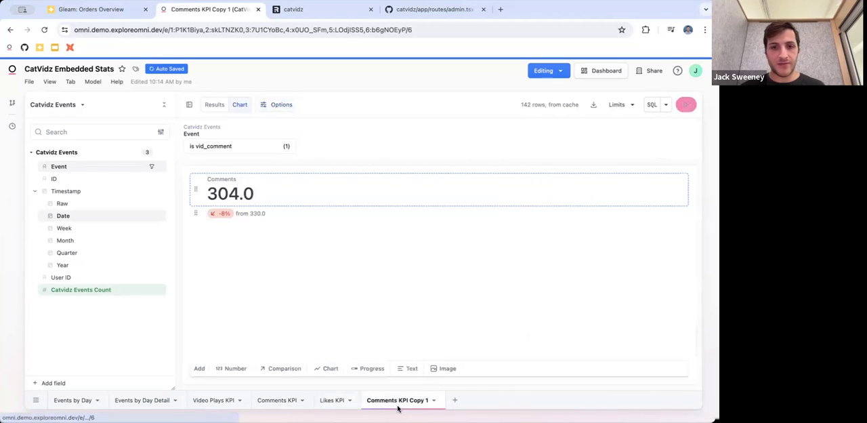
{"action": "left_click", "coordinate": [246, 147]}
{"action": "left_click", "coordinate": [240, 173]}
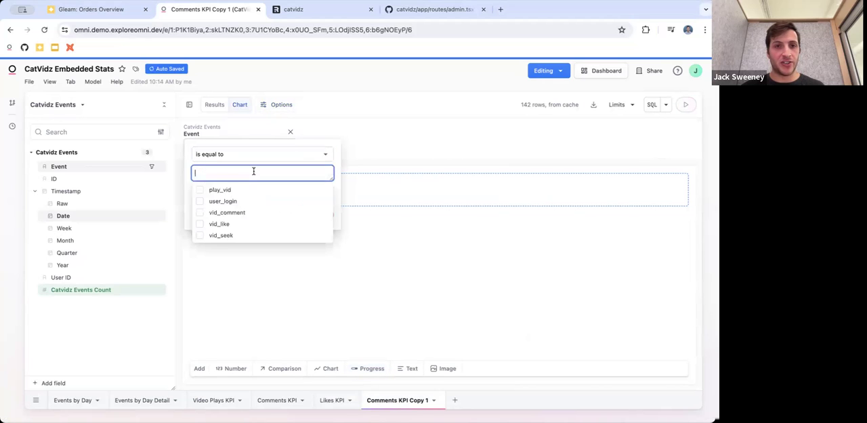
{"action": "left_click", "coordinate": [222, 235]}
{"action": "left_click", "coordinate": [338, 196]}
{"action": "left_click", "coordinate": [312, 214]}
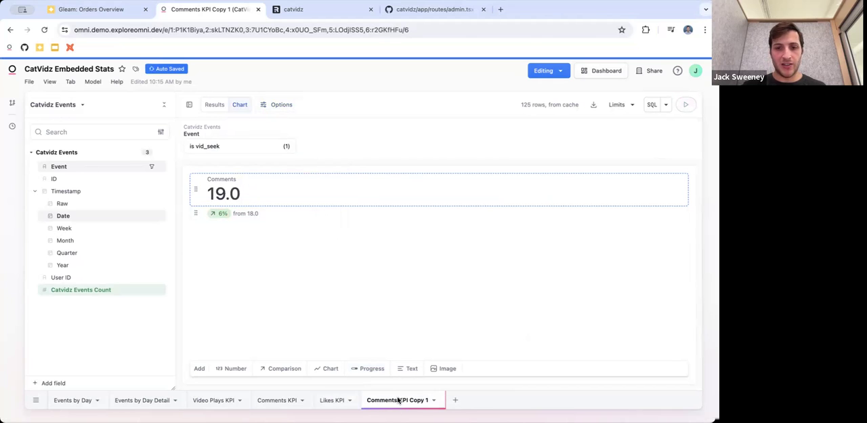
Rename the Comments KPI Copy 1 query as Seeks KPI and set its number section's title to Seeks
{"action": "double_click", "coordinate": [398, 400]}
{"action": "type", "text": "Seeks K"}
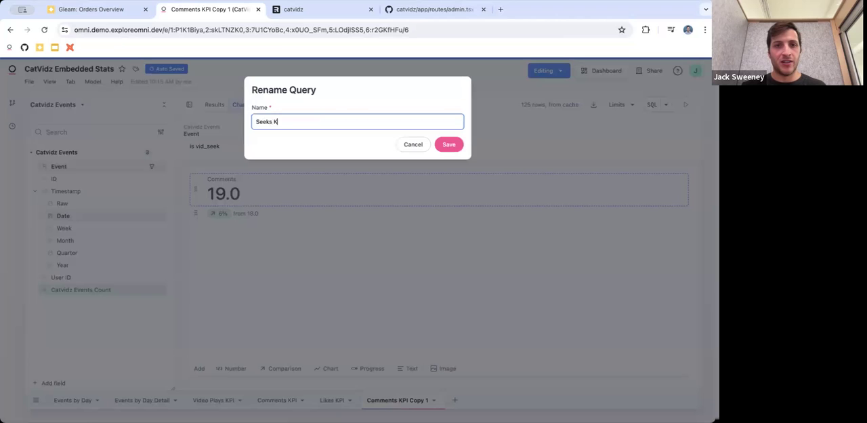
{"action": "key", "text": "Return"}
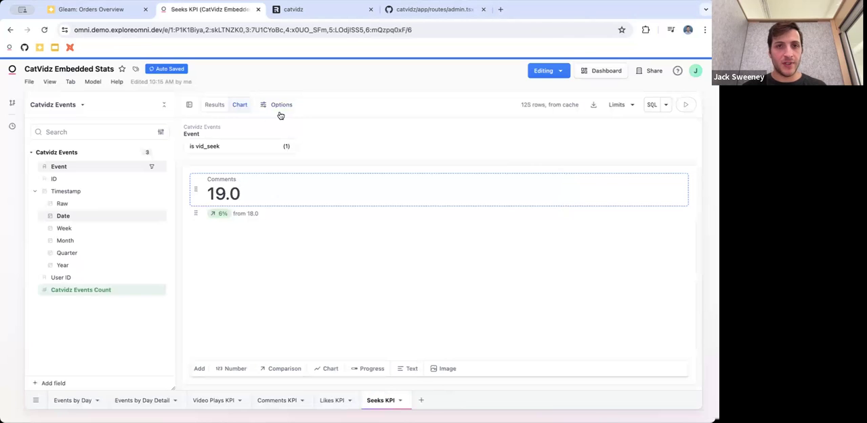
{"action": "left_click", "coordinate": [277, 106]}
{"action": "double_click", "coordinate": [614, 365]}
{"action": "type", "text": "K"}
{"action": "key", "text": "BackSpace"}
{"action": "type", "text": "Seeks"}
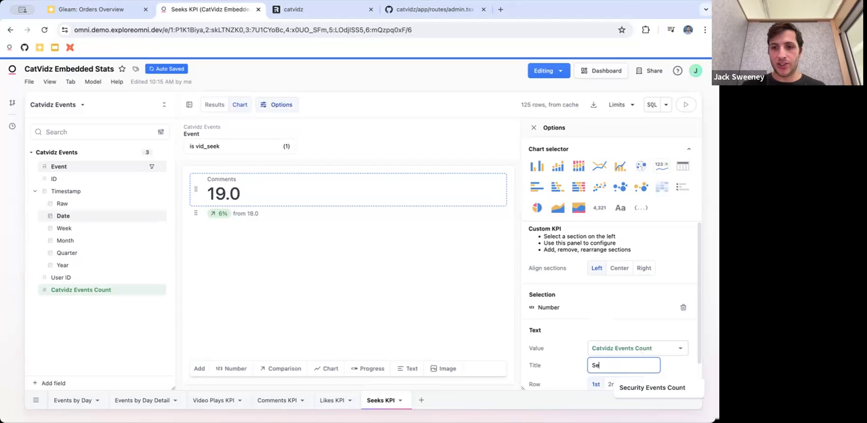
{"action": "left_click", "coordinate": [479, 314]}
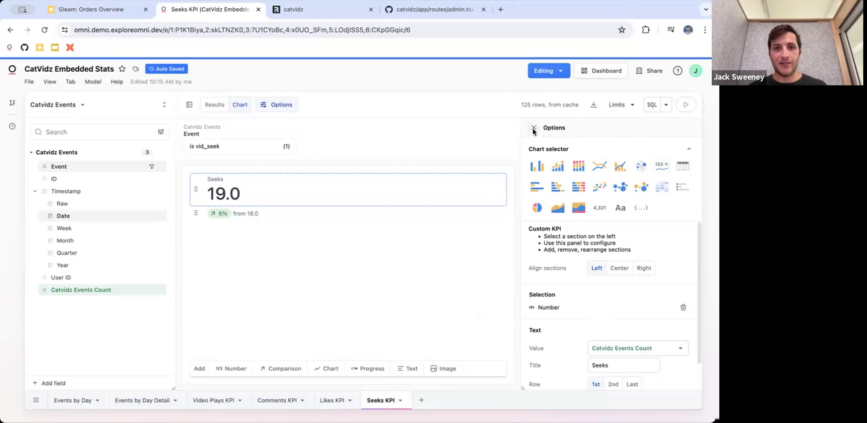
{"action": "left_click", "coordinate": [533, 129]}
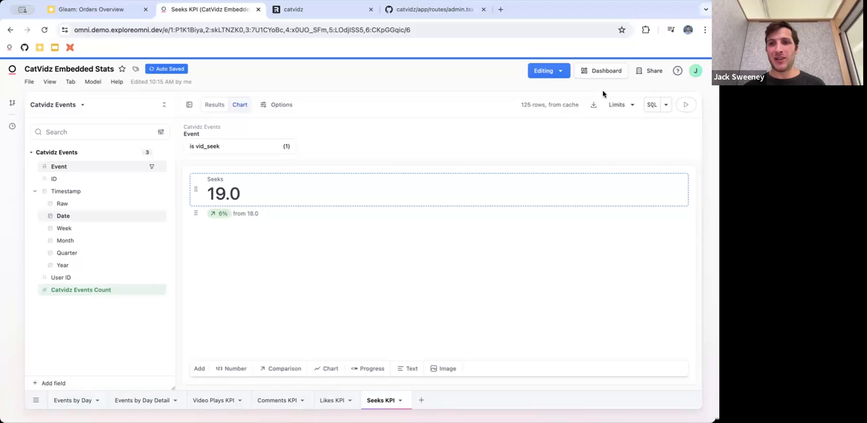
On the dashboard, place the Video Plays tile first with the 81.0 Comments tile beneath it, shrinking both to compact half-width tiles
{"action": "left_click", "coordinate": [616, 70]}
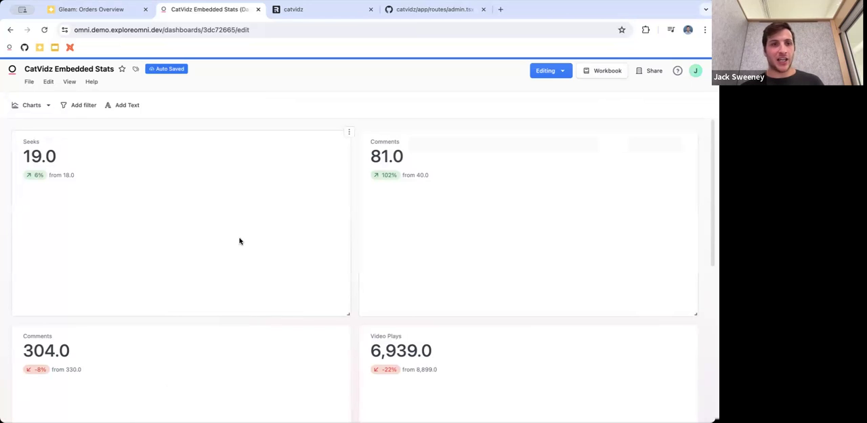
{"action": "left_click_drag", "start_coordinate": [476, 380], "coordinate": [235, 261]}
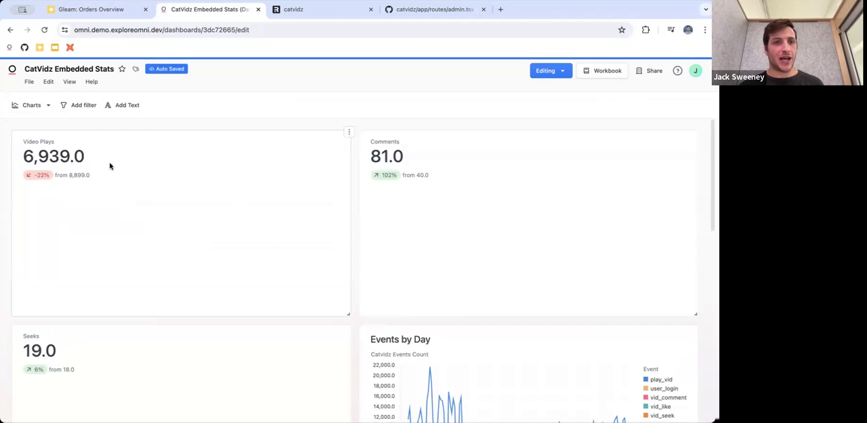
{"action": "left_click_drag", "start_coordinate": [348, 312], "coordinate": [190, 207]}
{"action": "left_click_drag", "start_coordinate": [530, 178], "coordinate": [180, 262]}
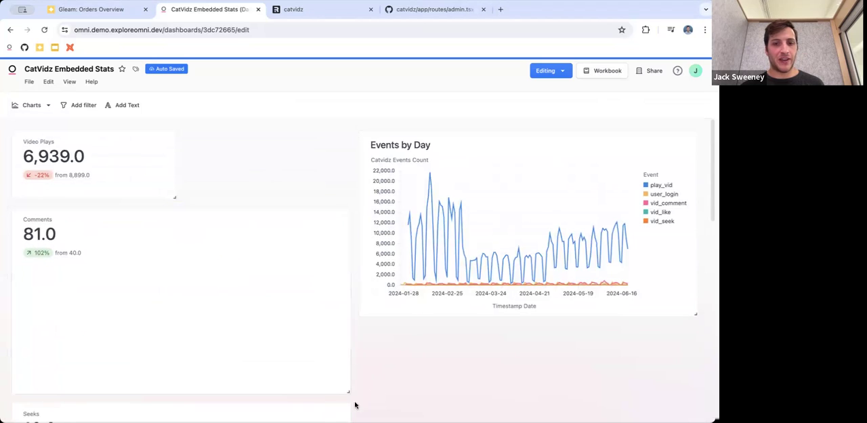
{"action": "left_click_drag", "start_coordinate": [347, 393], "coordinate": [180, 280]}
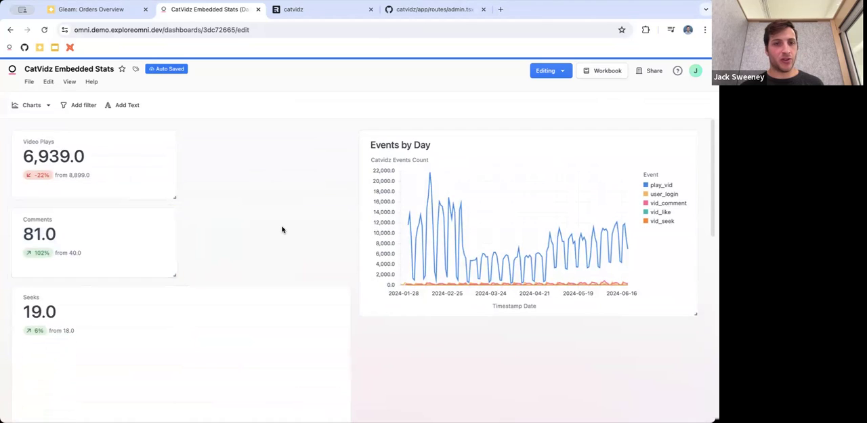
Shrink the Seeks and 304.0 Comments tiles to match the other KPIs, and move the 304.0 Comments tile above Seeks
{"action": "scroll", "coordinate": [283, 229], "scroll_direction": "down", "scroll_amount": 2}
{"action": "scroll", "coordinate": [282, 228], "scroll_direction": "down", "scroll_amount": 2}
{"action": "left_click_drag", "start_coordinate": [346, 298], "coordinate": [175, 181]}
{"action": "left_click_drag", "start_coordinate": [344, 373], "coordinate": [180, 256]}
{"action": "scroll", "coordinate": [253, 166], "scroll_direction": "up", "scroll_amount": 3}
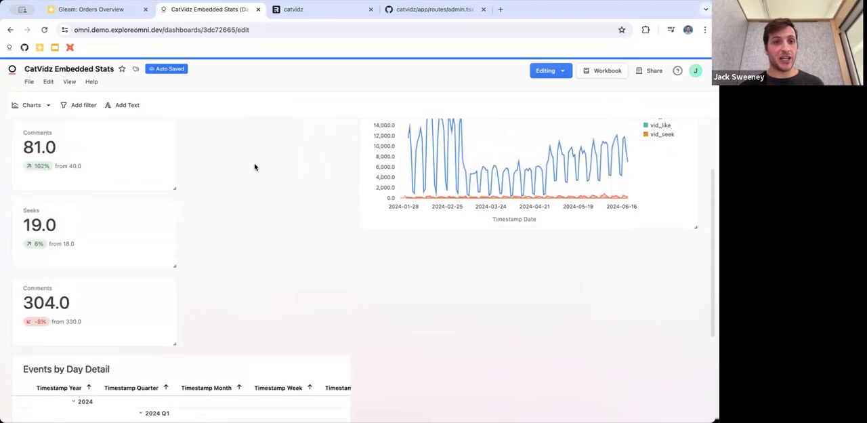
{"action": "left_click_drag", "start_coordinate": [138, 350], "coordinate": [137, 274]}
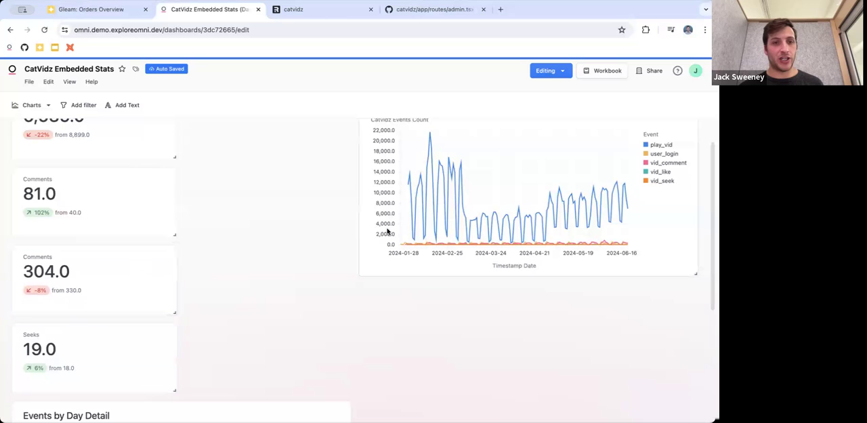
Enlarge the Events by Day chart to fill the space beside the KPI column, and widen Events by Day Detail to full dashboard width
{"action": "scroll", "coordinate": [229, 218], "scroll_direction": "up", "scroll_amount": 1}
{"action": "left_click_drag", "start_coordinate": [554, 156], "coordinate": [389, 155]}
{"action": "left_click_drag", "start_coordinate": [521, 315], "coordinate": [695, 192]}
{"action": "left_click_drag", "start_coordinate": [348, 385], "coordinate": [684, 384]}
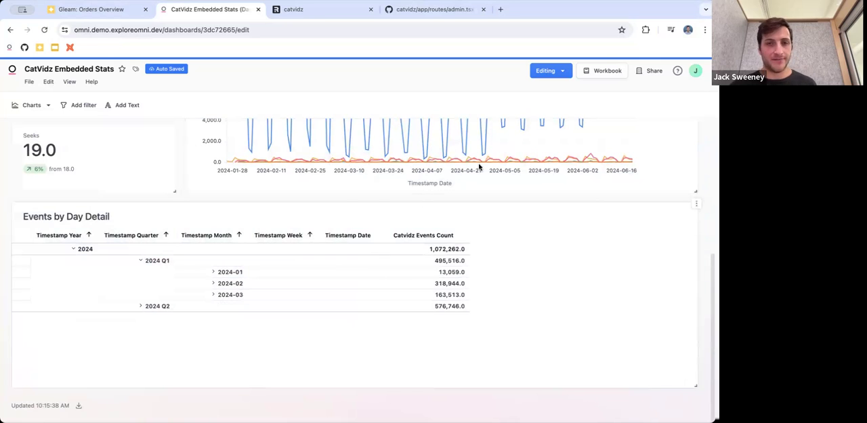
Remove the background from the Video Plays, both Comments and Seeks KPI tiles
{"action": "scroll", "coordinate": [505, 200], "scroll_direction": "up", "scroll_amount": 5}
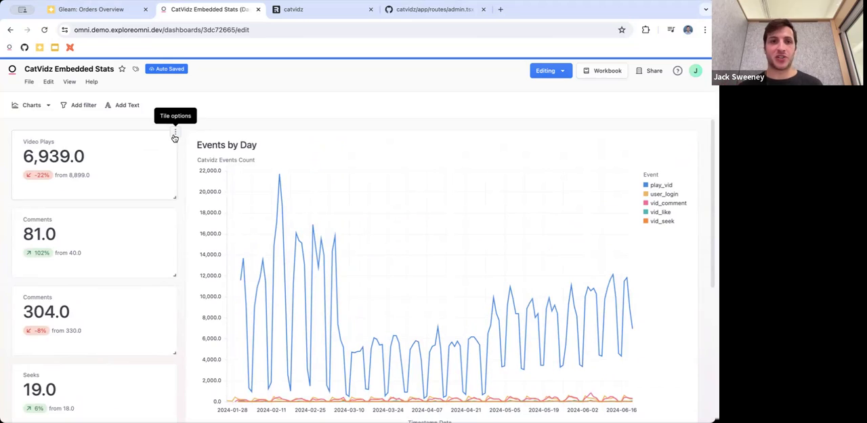
{"action": "left_click", "coordinate": [174, 133]}
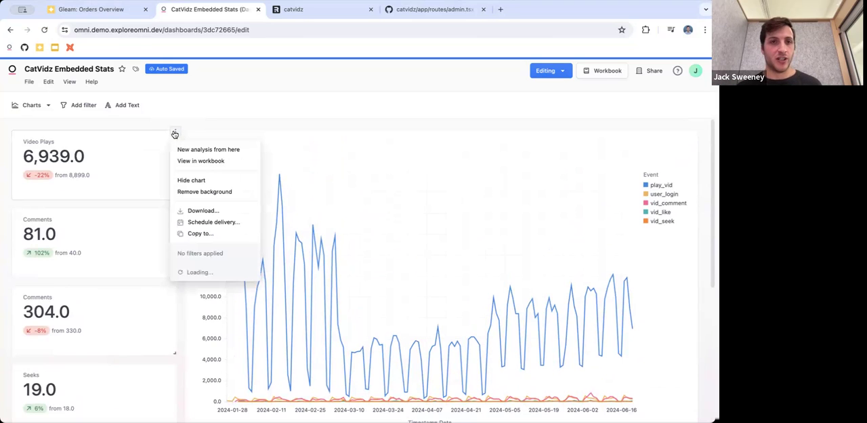
{"action": "left_click", "coordinate": [216, 195]}
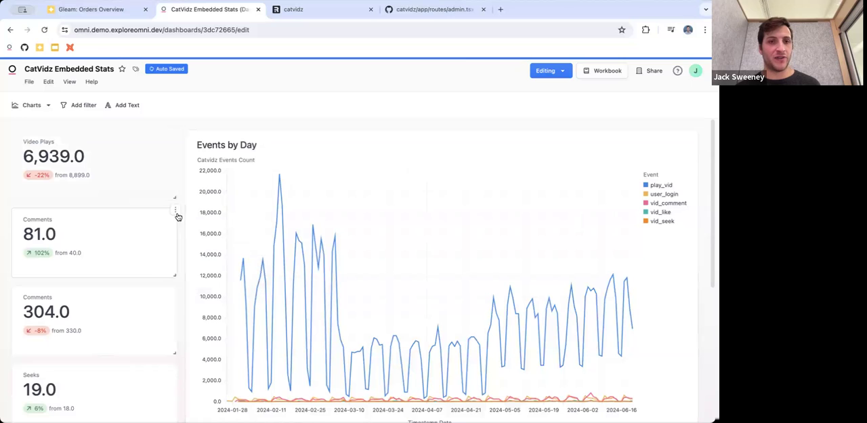
{"action": "left_click", "coordinate": [174, 209]}
{"action": "left_click", "coordinate": [203, 274]}
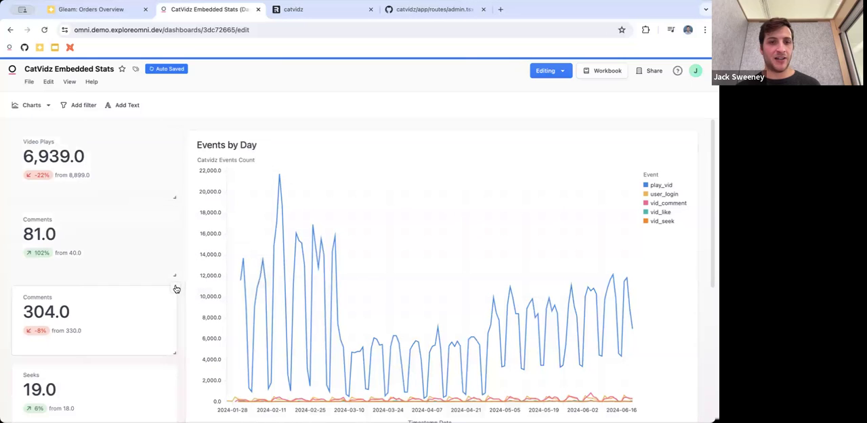
{"action": "left_click", "coordinate": [175, 287]}
{"action": "left_click", "coordinate": [216, 190]}
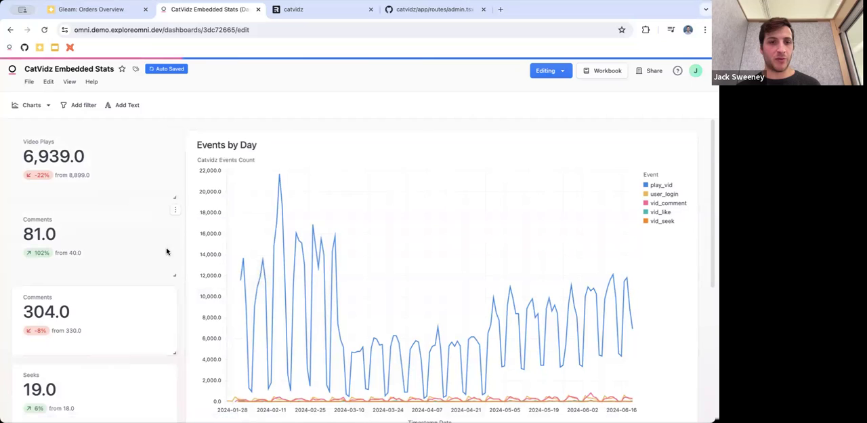
{"action": "scroll", "coordinate": [167, 250], "scroll_direction": "down", "scroll_amount": 2}
{"action": "left_click", "coordinate": [175, 299]}
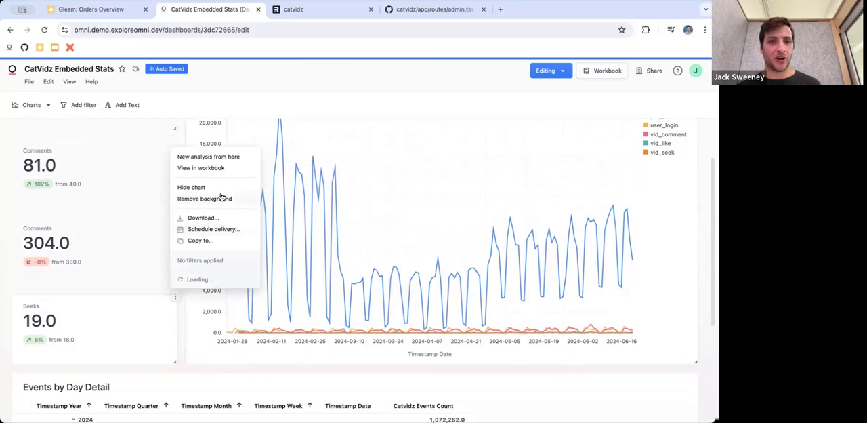
{"action": "left_click", "coordinate": [222, 195]}
Remove the background from the Events by Day chart and the Events by Day Detail table
{"action": "scroll", "coordinate": [546, 187], "scroll_direction": "up", "scroll_amount": 2}
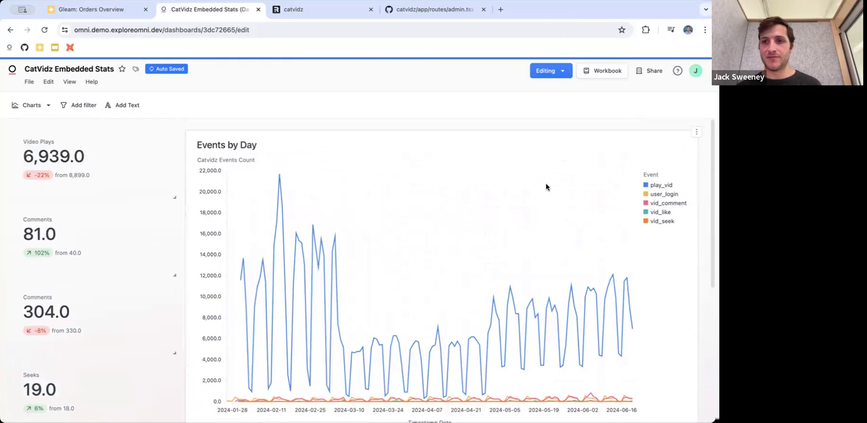
{"action": "left_click", "coordinate": [696, 132]}
{"action": "left_click", "coordinate": [667, 201]}
{"action": "scroll", "coordinate": [665, 200], "scroll_direction": "down", "scroll_amount": 6}
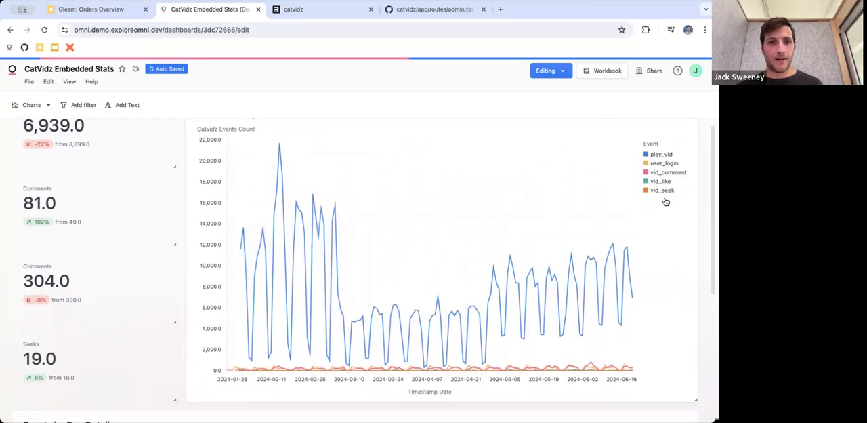
{"action": "left_click", "coordinate": [696, 227]}
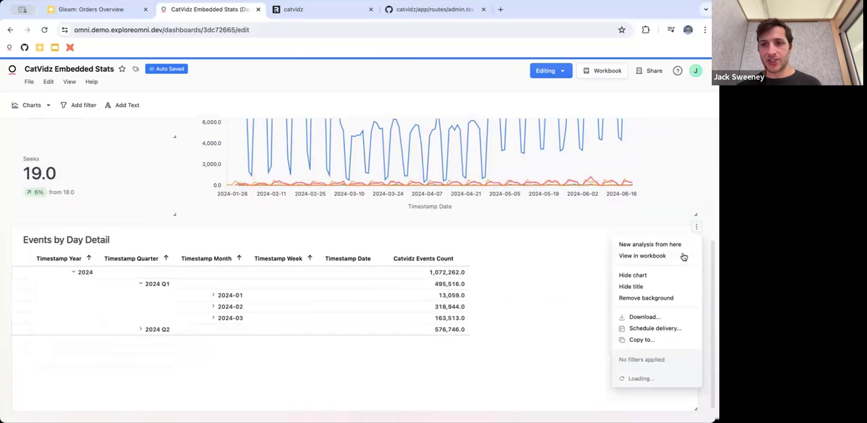
{"action": "left_click", "coordinate": [672, 295]}
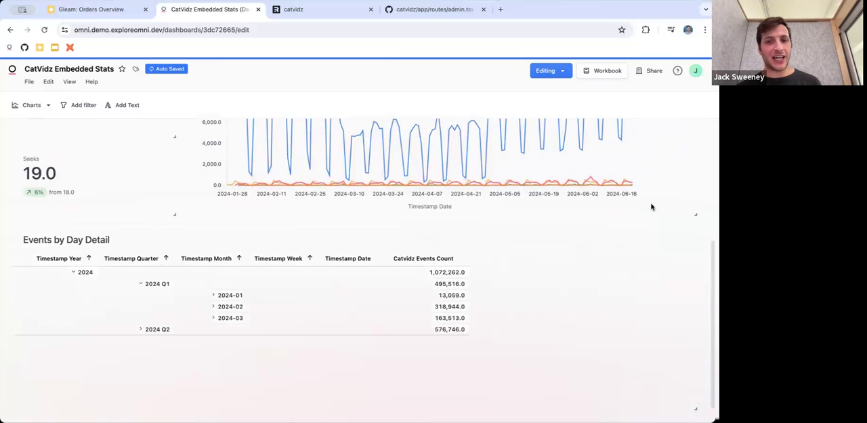
Add a dashboard filter on the Catvidz Events Timestamp field and set its label to Date
{"action": "scroll", "coordinate": [652, 206], "scroll_direction": "up", "scroll_amount": 6}
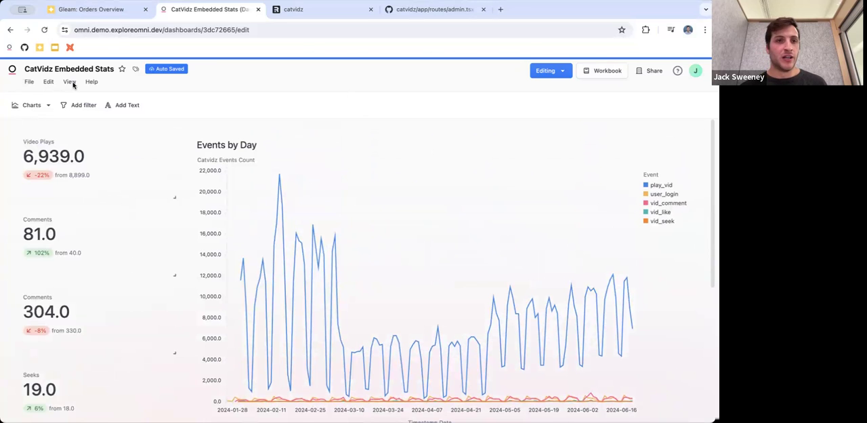
{"action": "left_click", "coordinate": [75, 109]}
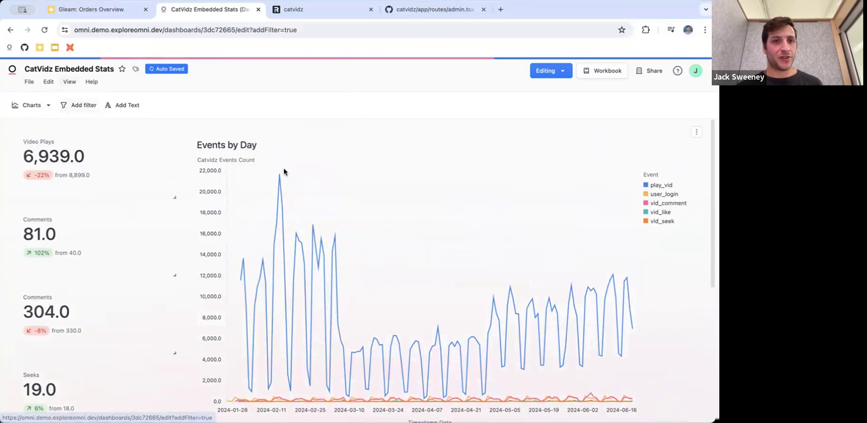
{"action": "left_click", "coordinate": [44, 232]}
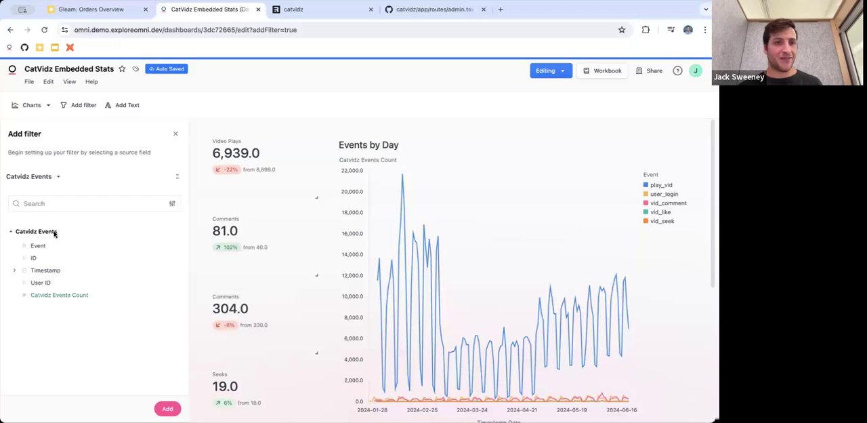
{"action": "left_click", "coordinate": [62, 272]}
{"action": "left_click", "coordinate": [61, 288]}
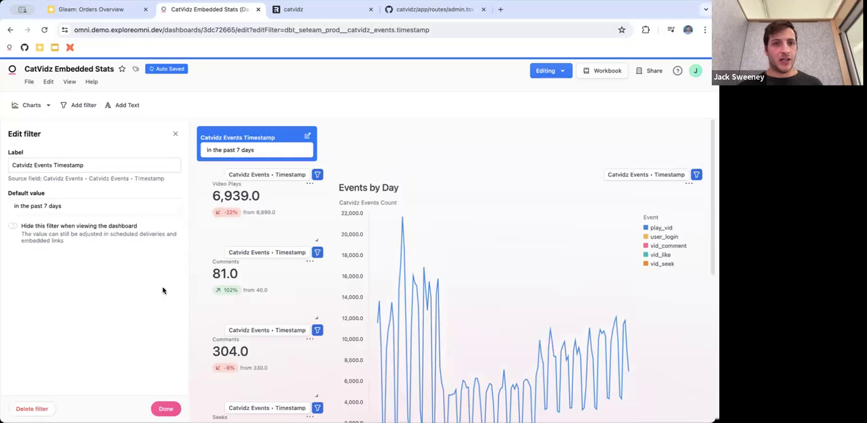
{"action": "double_click", "coordinate": [94, 166]}
{"action": "left_click", "coordinate": [93, 166]}
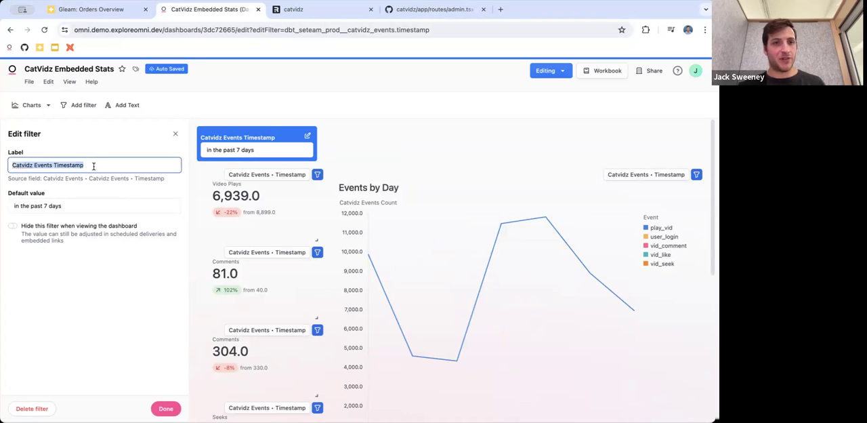
{"action": "type", "text": "Date"}
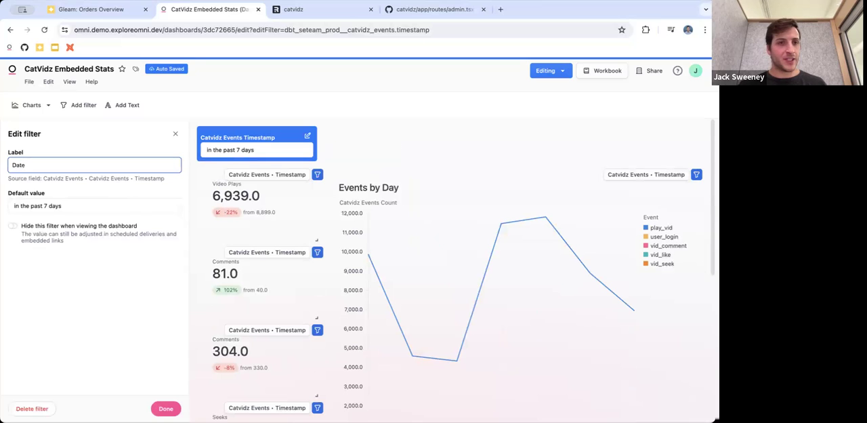
Set the dashboard timestamp filter's default value to in the past 60 days and finish editing the filter
{"action": "left_click", "coordinate": [65, 205]}
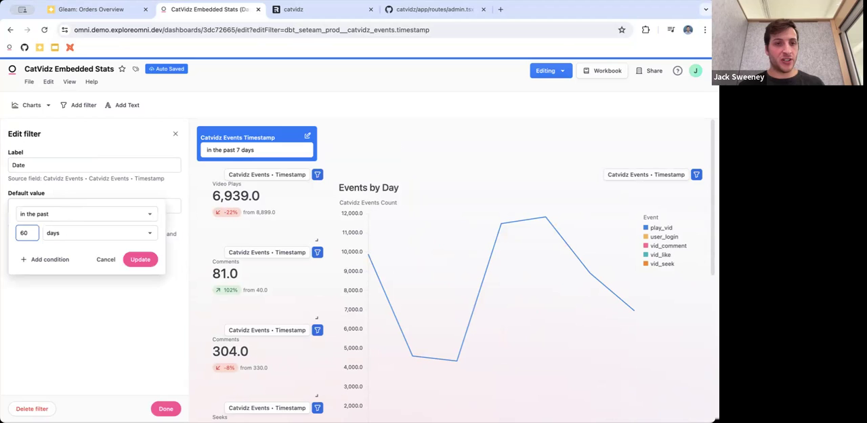
{"action": "left_click", "coordinate": [140, 259]}
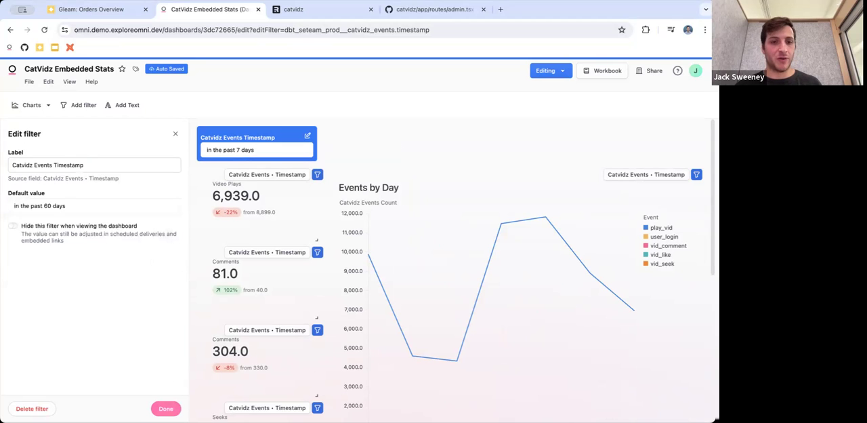
{"action": "left_click", "coordinate": [166, 408]}
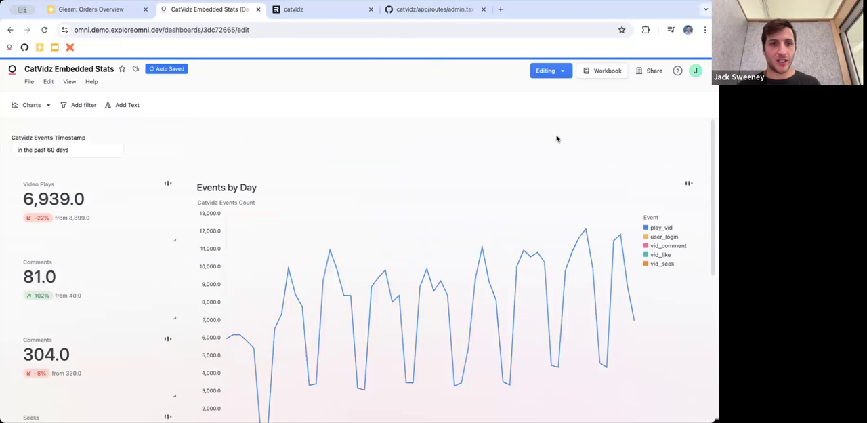
Change the Events by Day chart to a stacked column chart in the workbook and return to the dashboard
{"action": "scroll", "coordinate": [615, 165], "scroll_direction": "down", "scroll_amount": 2}
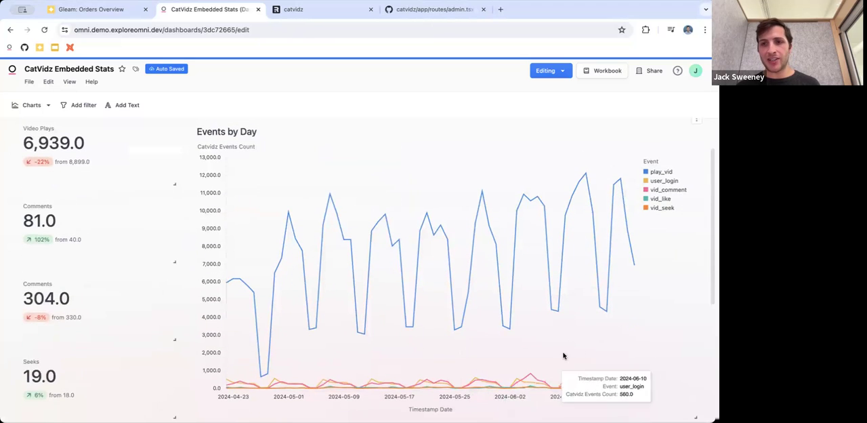
{"action": "scroll", "coordinate": [698, 125], "scroll_direction": "up", "scroll_amount": 1}
{"action": "left_click", "coordinate": [697, 127]}
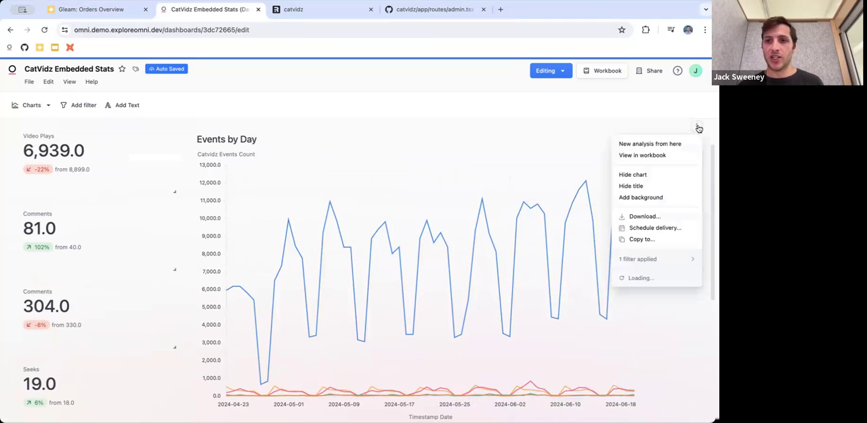
{"action": "left_click", "coordinate": [671, 156]}
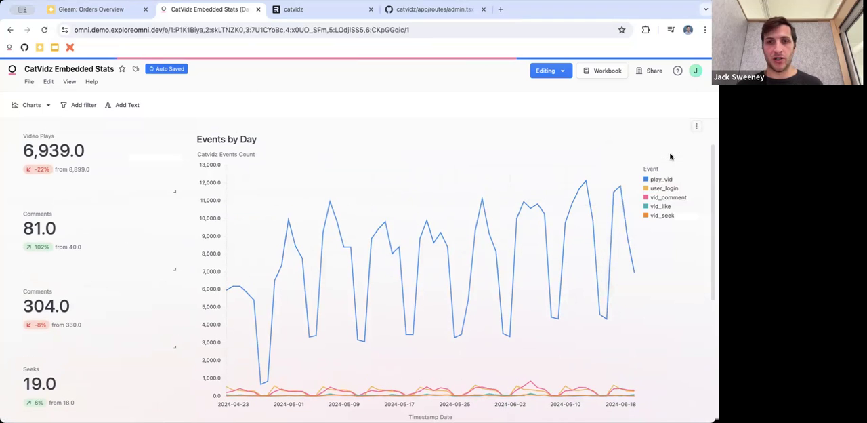
{"action": "left_click", "coordinate": [285, 107]}
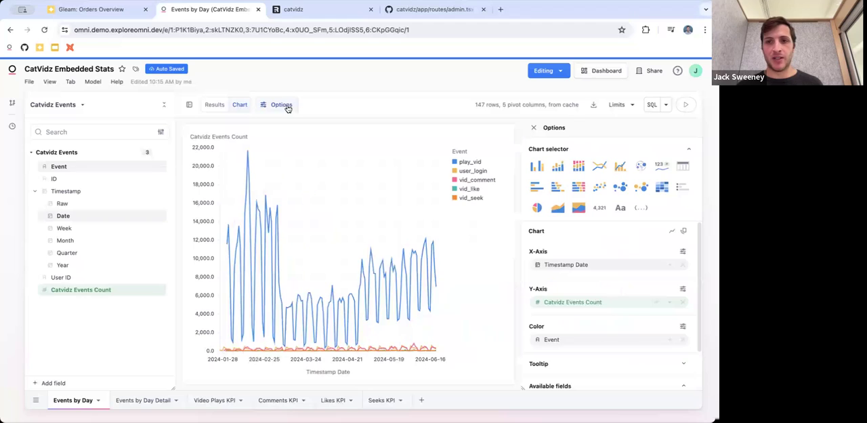
{"action": "left_click", "coordinate": [565, 166]}
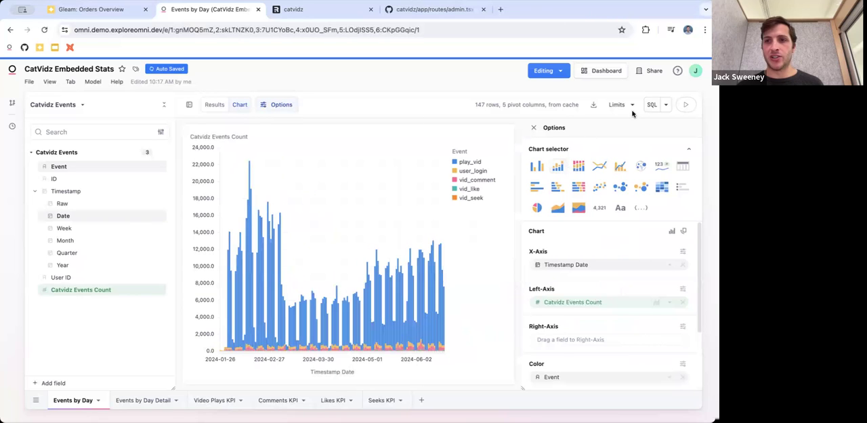
{"action": "left_click", "coordinate": [596, 71]}
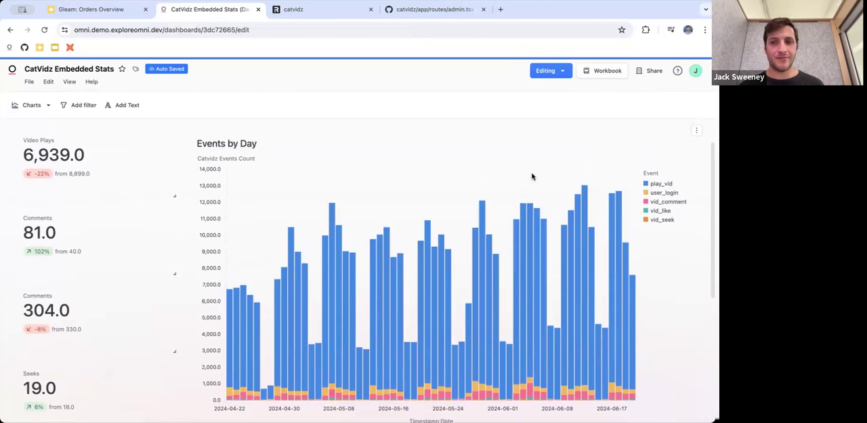
Add a text tile, place it above the KPI tiles and Events by Day chart, and stretch it to full dashboard width
{"action": "scroll", "coordinate": [532, 177], "scroll_direction": "up", "scroll_amount": 1}
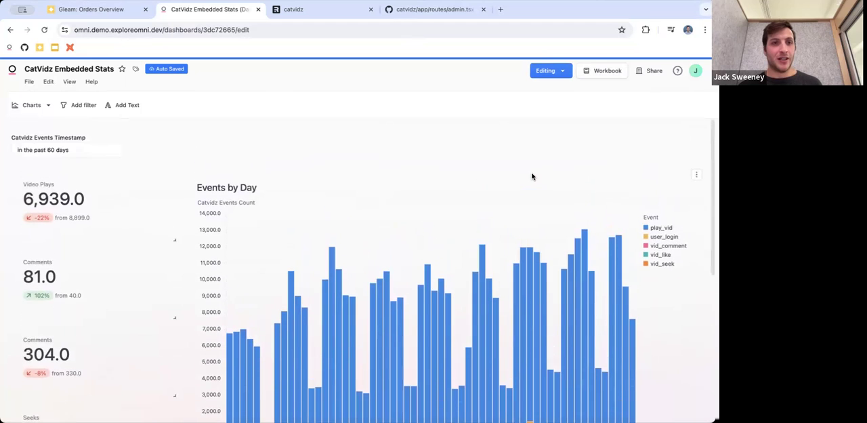
{"action": "left_click", "coordinate": [129, 106]}
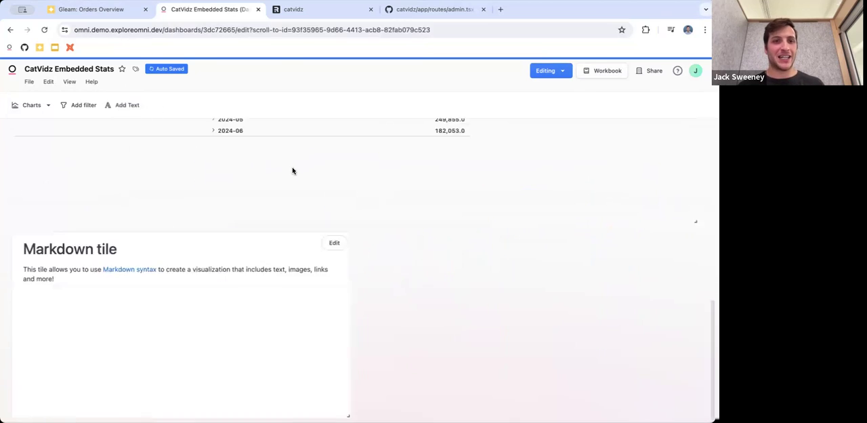
{"action": "left_click_drag", "start_coordinate": [251, 277], "coordinate": [244, 217]}
{"action": "left_click_drag", "start_coordinate": [349, 357], "coordinate": [696, 240]}
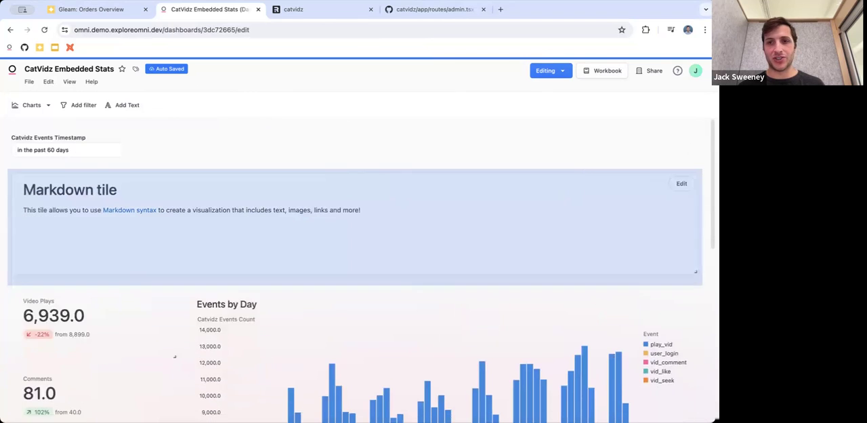
Replace the text tile's content with the heading "# Welcome to CatVidz Stats!" and save it
{"action": "left_click", "coordinate": [681, 183]}
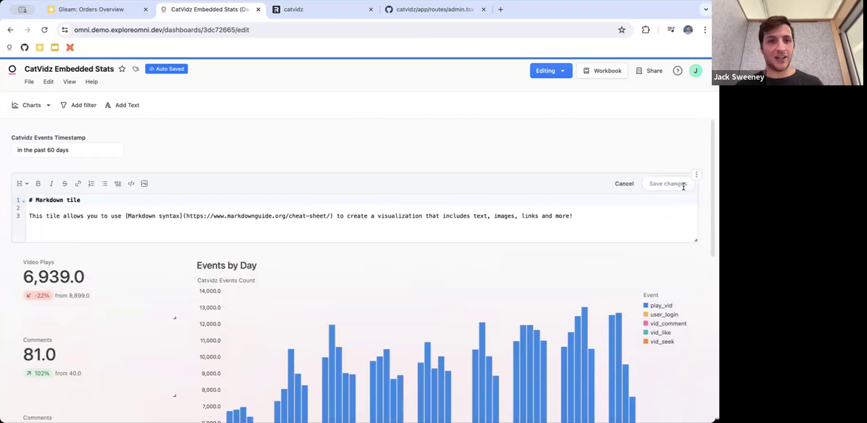
{"action": "left_click_drag", "start_coordinate": [569, 217], "coordinate": [35, 200]}
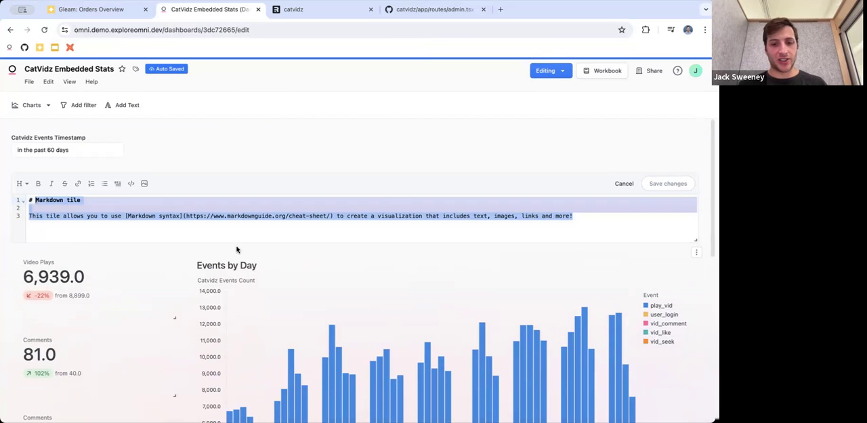
{"action": "type", "text": "Welcome to O"}
{"action": "type", "text": "atVidz Stats!"}
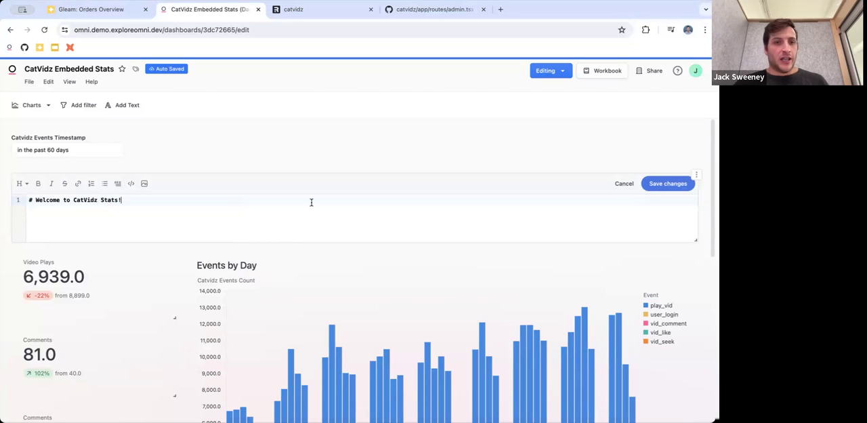
{"action": "left_click", "coordinate": [27, 186]}
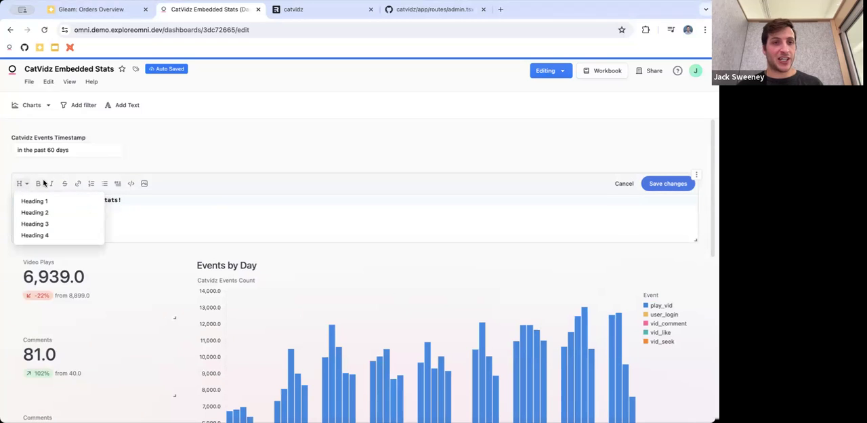
{"action": "left_click", "coordinate": [44, 175]}
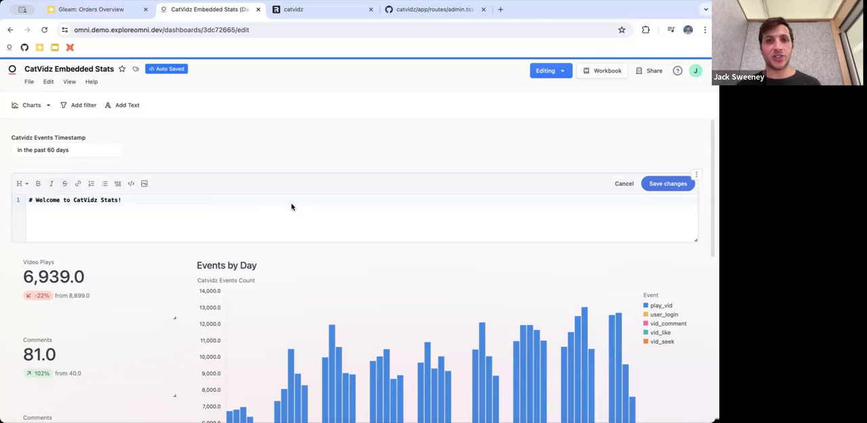
{"action": "left_click", "coordinate": [668, 187]}
Remove the background from the welcome text tile and reduce its height to fit the heading
{"action": "left_click", "coordinate": [696, 175]}
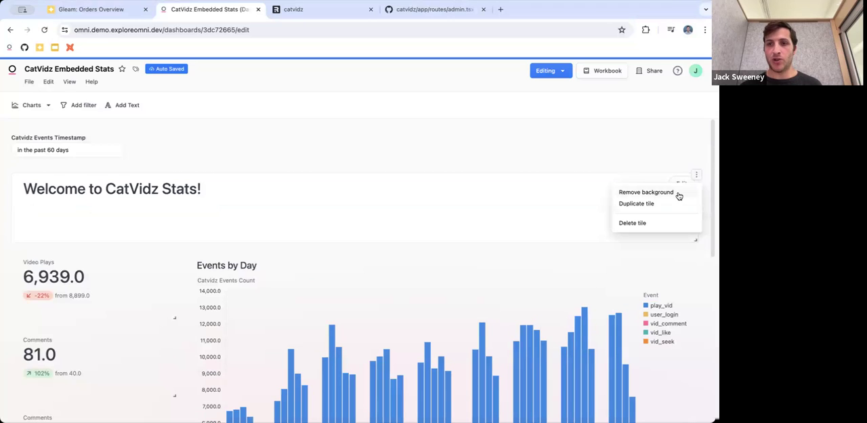
{"action": "left_click", "coordinate": [679, 194]}
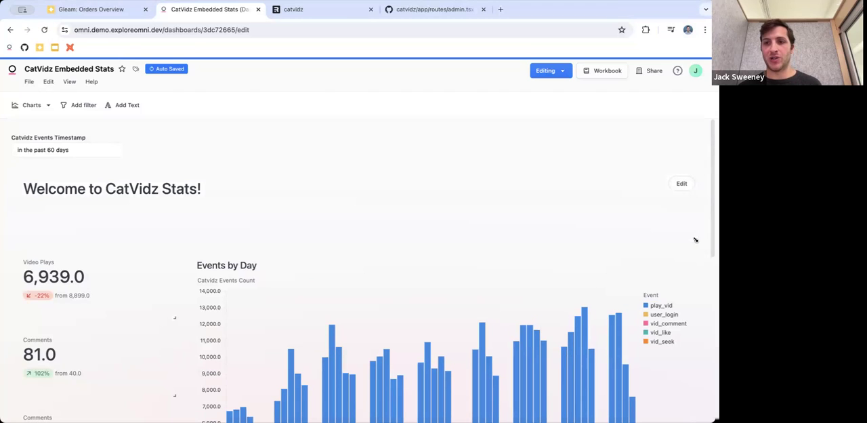
{"action": "left_click_drag", "start_coordinate": [696, 240], "coordinate": [696, 217]}
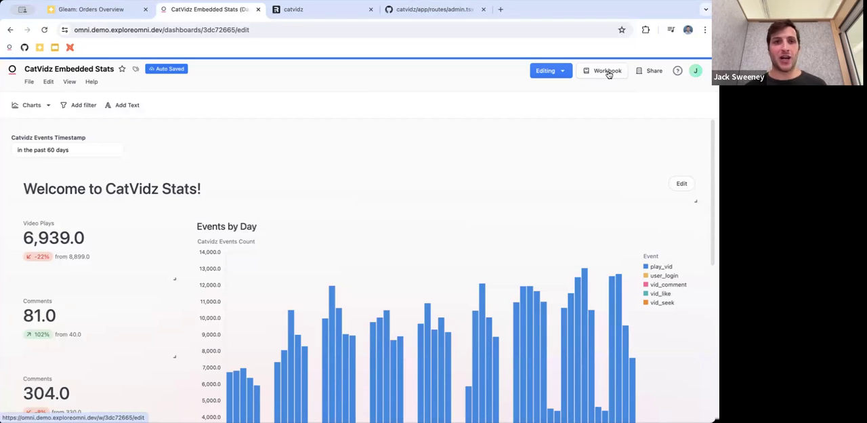
Open the Omni home page in a new browser tab and go to the User Attributes administration page
{"action": "right_click", "coordinate": [12, 69]}
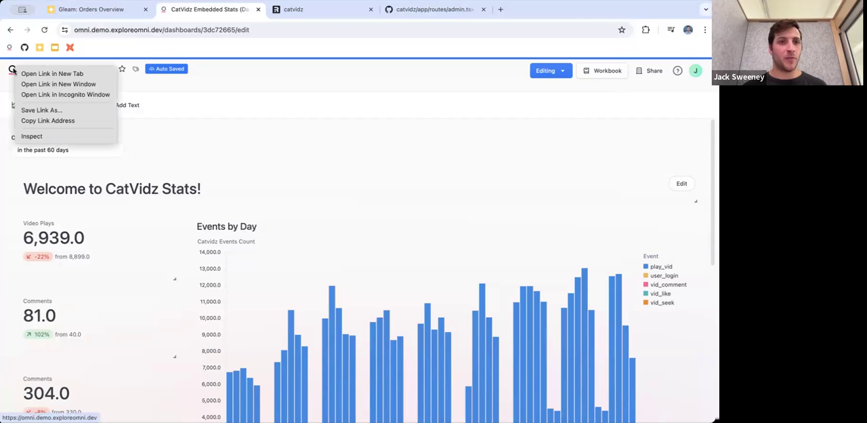
{"action": "left_click", "coordinate": [25, 73]}
{"action": "left_click", "coordinate": [306, 12]}
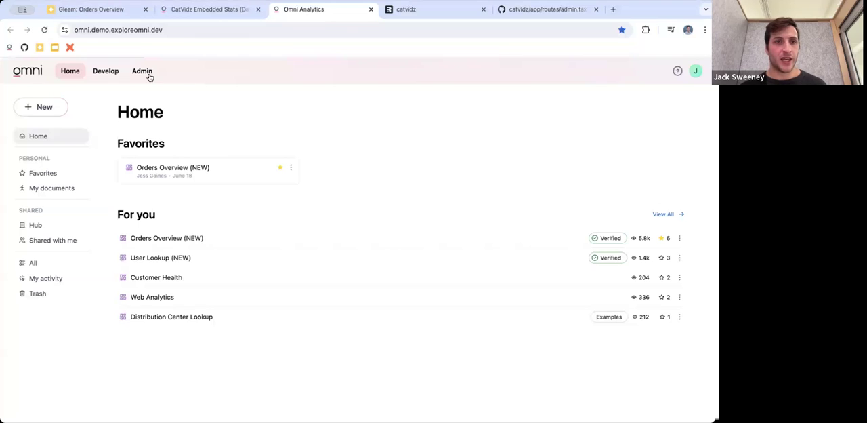
{"action": "left_click", "coordinate": [143, 71]}
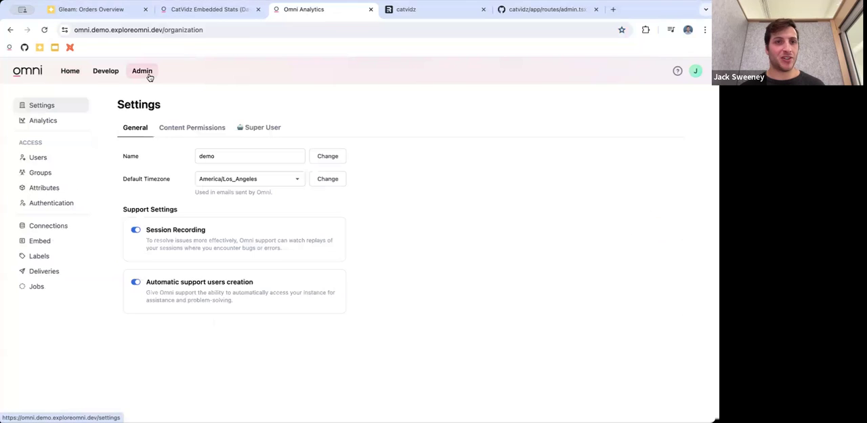
{"action": "left_click", "coordinate": [75, 189]}
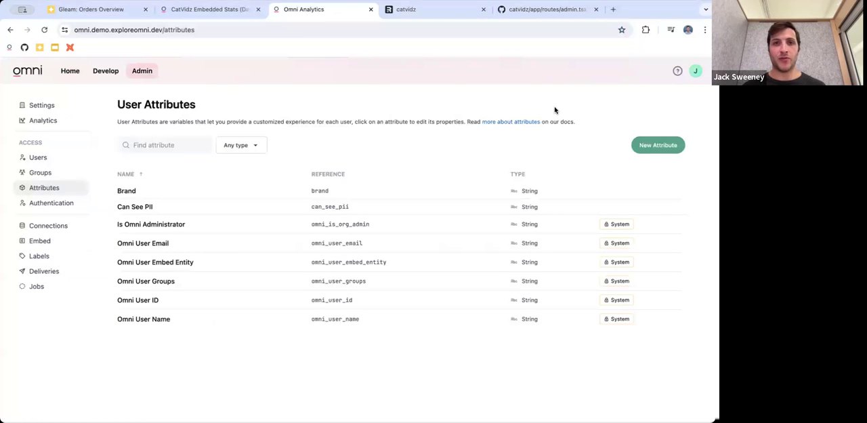
Start a new user attribute with the name CatVidz User and the reference catvidz_user
{"action": "left_click", "coordinate": [650, 153]}
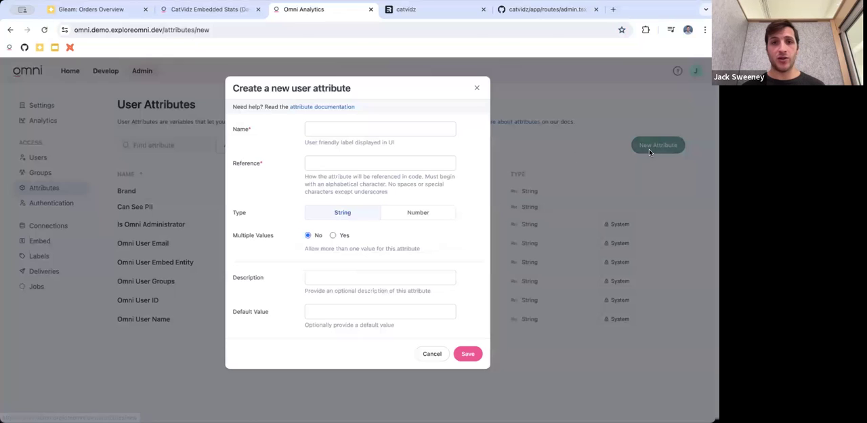
{"action": "left_click", "coordinate": [362, 126]}
{"action": "type", "text": "CatVidz User"}
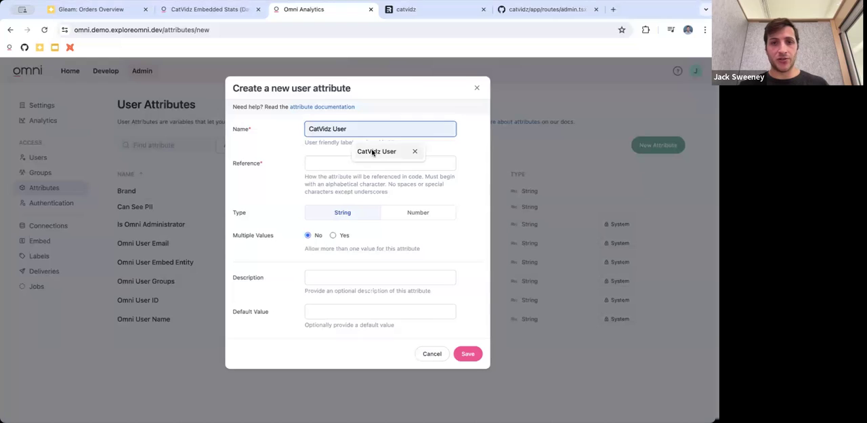
{"action": "left_click", "coordinate": [374, 149]}
{"action": "left_click", "coordinate": [332, 161]}
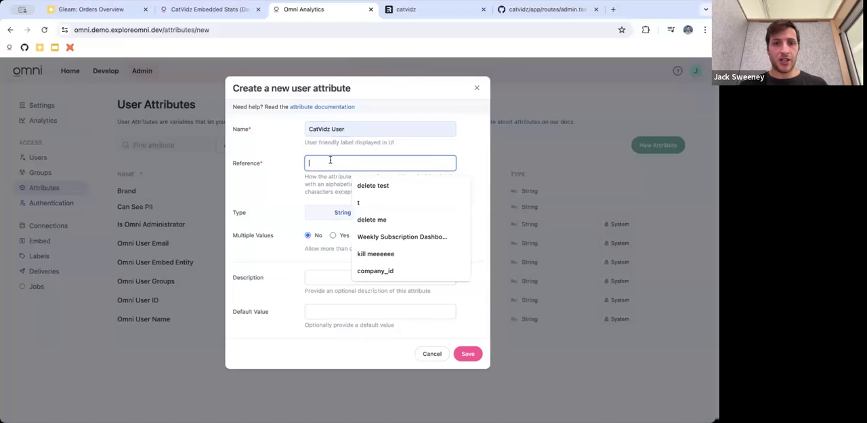
{"action": "type", "text": "catvidz_user"}
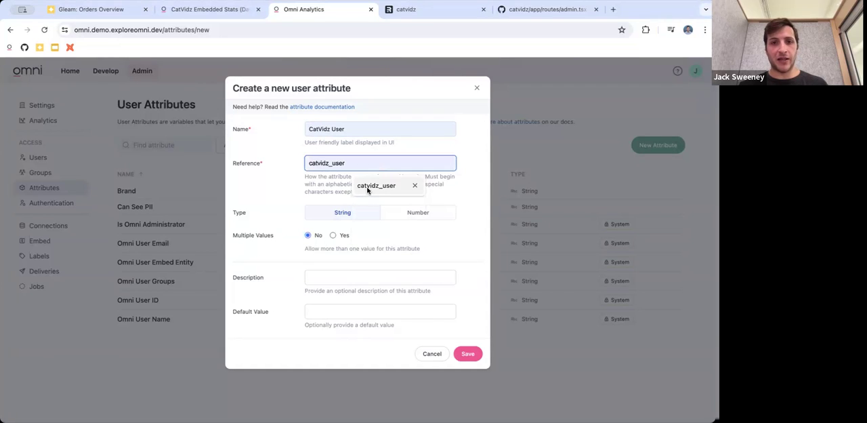
{"action": "left_click", "coordinate": [367, 185]}
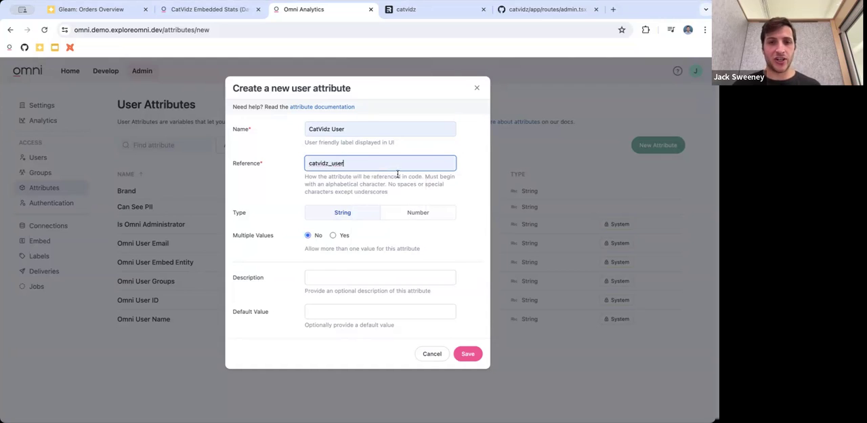
Set the new attribute's default value to true and save the attribute
{"action": "left_click", "coordinate": [338, 316]}
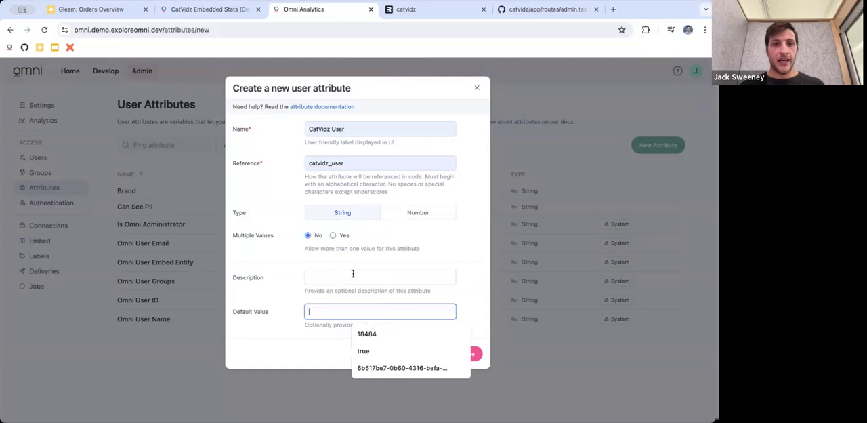
{"action": "left_click", "coordinate": [384, 239]}
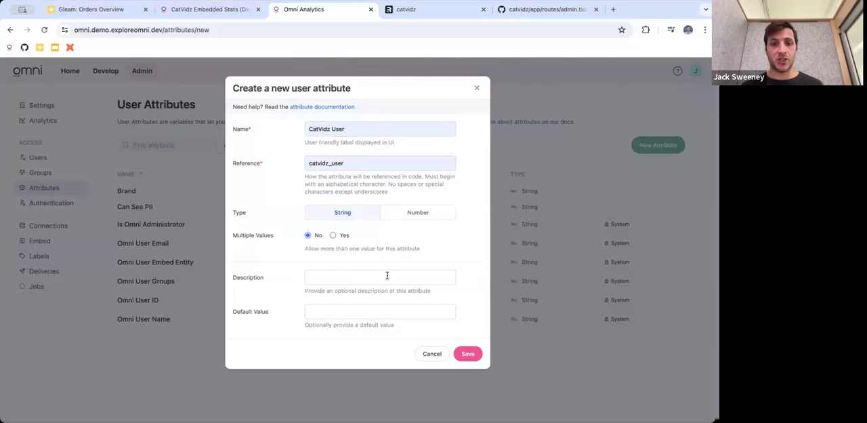
{"action": "left_click", "coordinate": [357, 312]}
{"action": "left_click", "coordinate": [363, 351]}
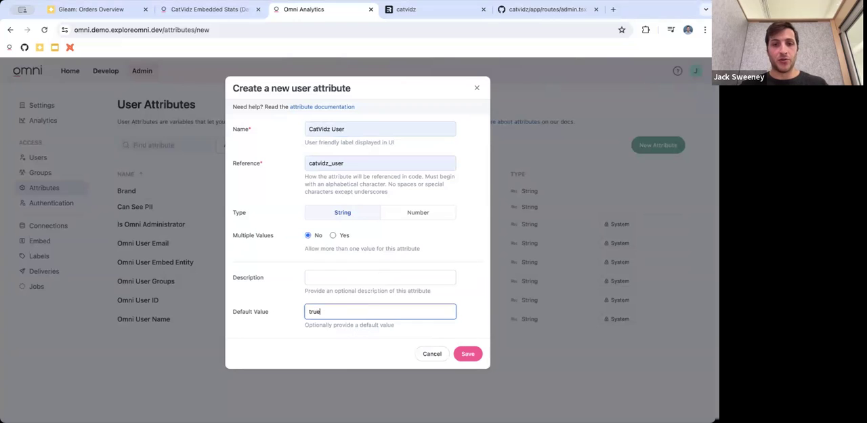
{"action": "left_click", "coordinate": [466, 353]}
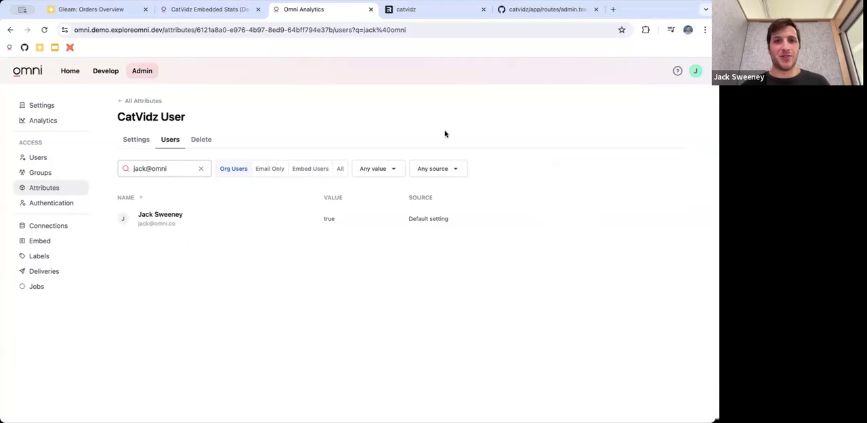
{"action": "mouse_move", "coordinate": [588, 227]}
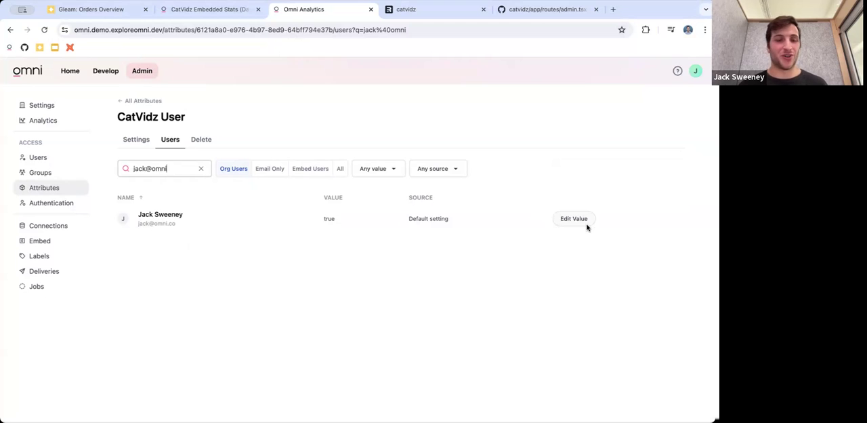
{"action": "left_click", "coordinate": [574, 219]}
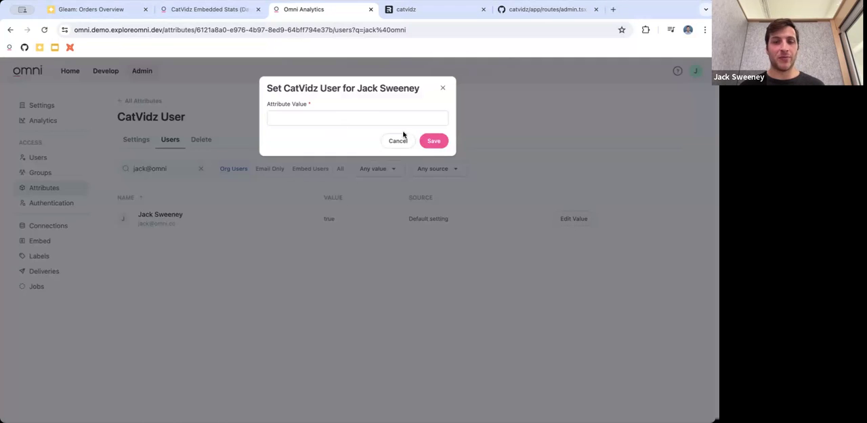
{"action": "left_click", "coordinate": [443, 89]}
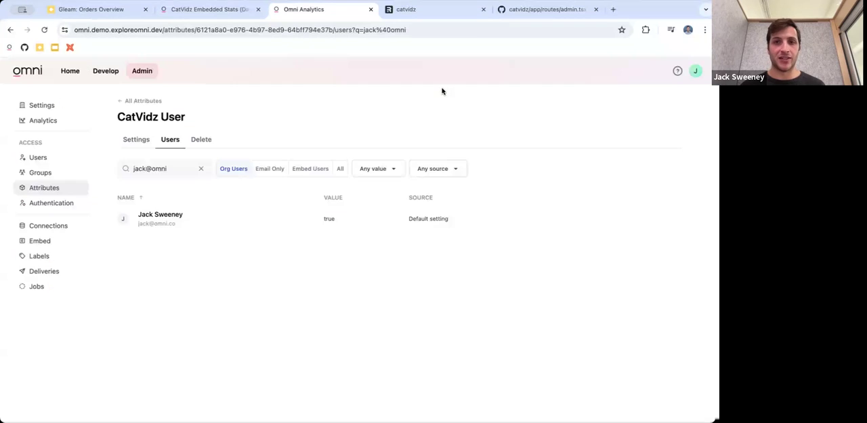
From the CatVidz Embedded Stats workbook, open the shared Catvidz model for editing in a new browser tab
{"action": "left_click", "coordinate": [224, 12]}
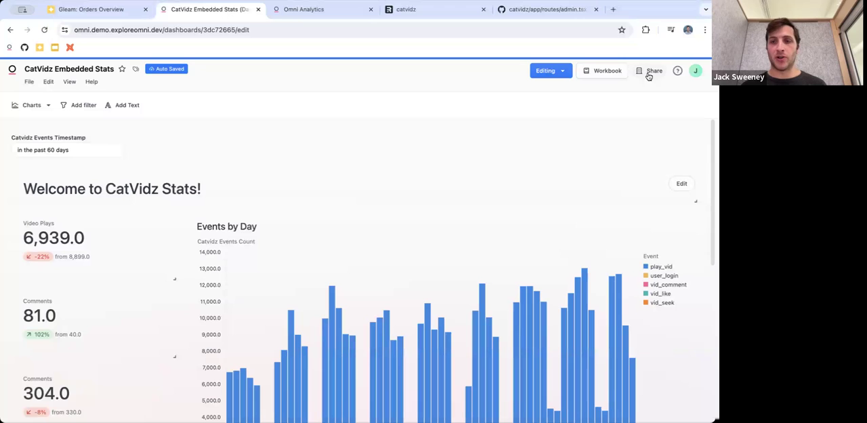
{"action": "left_click", "coordinate": [609, 71]}
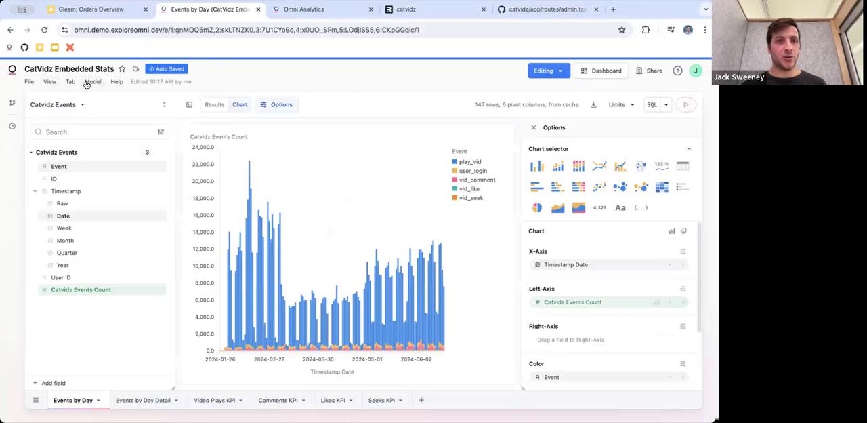
{"action": "left_click", "coordinate": [534, 127]}
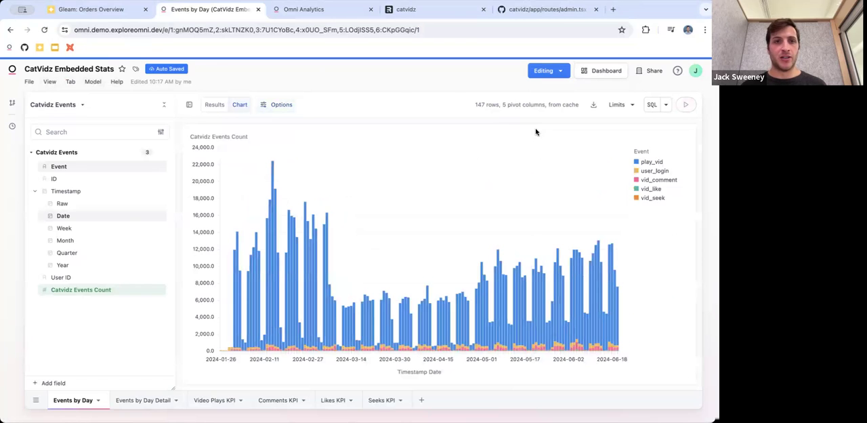
{"action": "left_click", "coordinate": [90, 82]}
{"action": "mouse_move", "coordinate": [127, 128]}
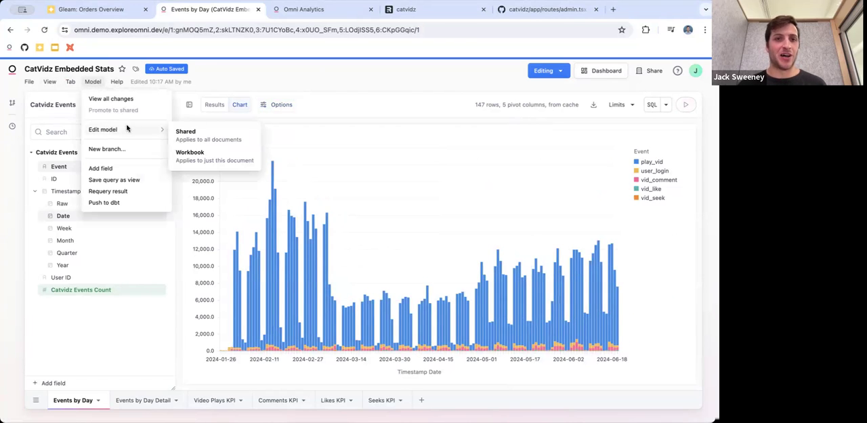
{"action": "right_click", "coordinate": [203, 134]}
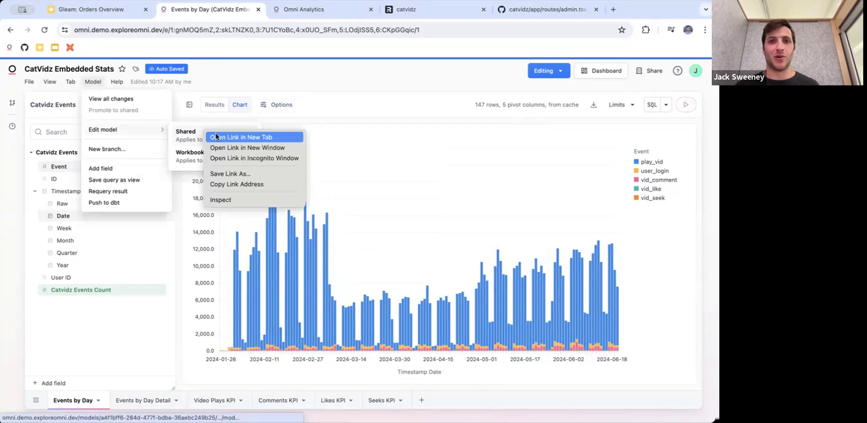
{"action": "left_click", "coordinate": [240, 137]}
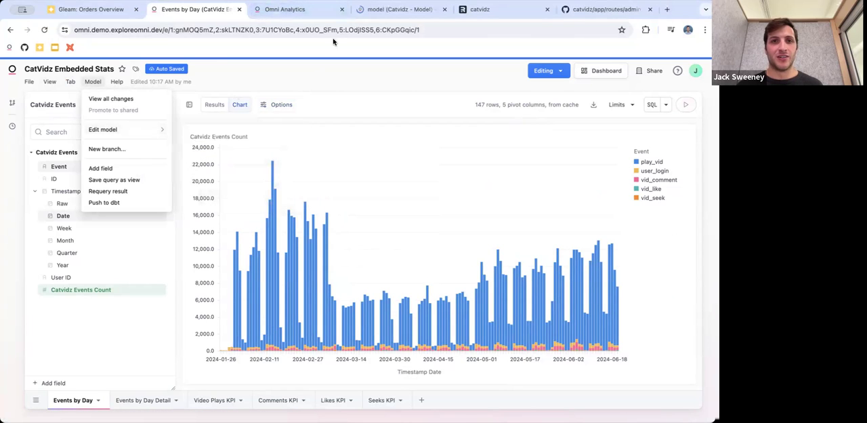
{"action": "left_click", "coordinate": [393, 13]}
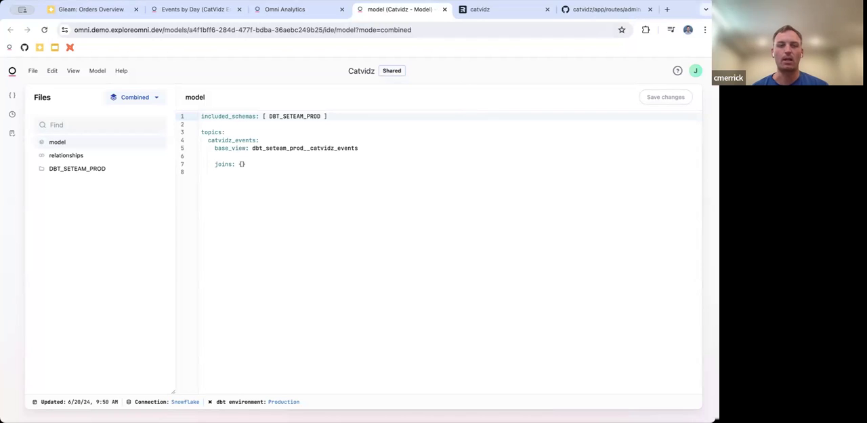
Add an access_filters block with field and user_attribute entries below joins in the catvidz_events topic
{"action": "left_click", "coordinate": [271, 165]}
{"action": "key", "text": "Return"}
{"action": "key", "text": "Return"}
{"action": "type", "text": "a"}
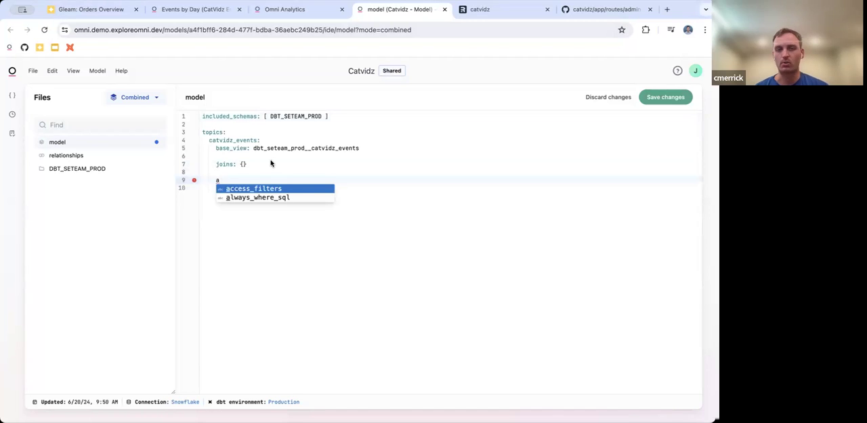
{"action": "key", "text": "Return"}
{"action": "key", "text": "Tab"}
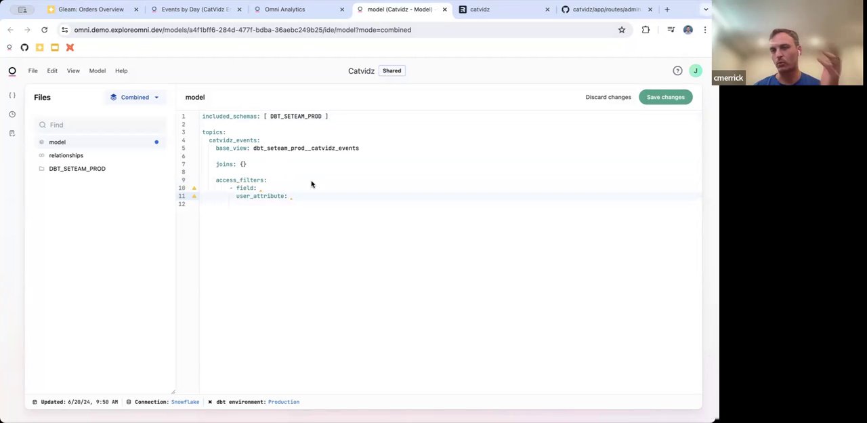
Set the access filter's user_attribute to catvidz_user
{"action": "type", "text": "catvi"}
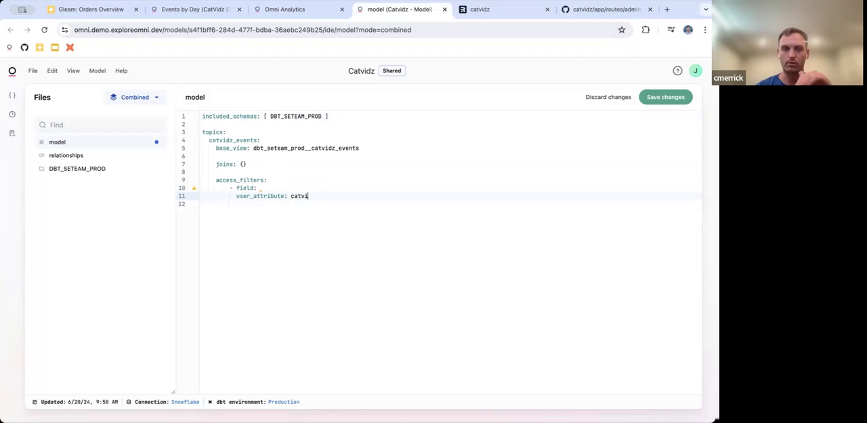
{"action": "type", "text": "sz"}
{"action": "key", "text": "BackSpace"}
{"action": "key", "text": "BackSpace"}
{"action": "type", "text": "ds"}
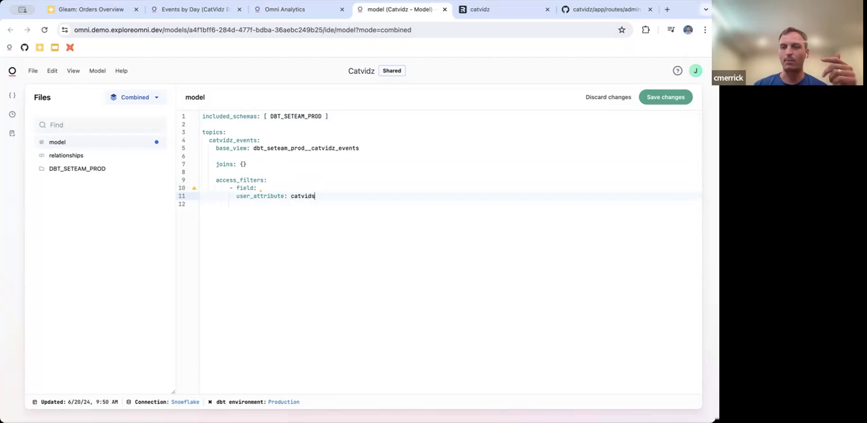
{"action": "type", "text": "_user"}
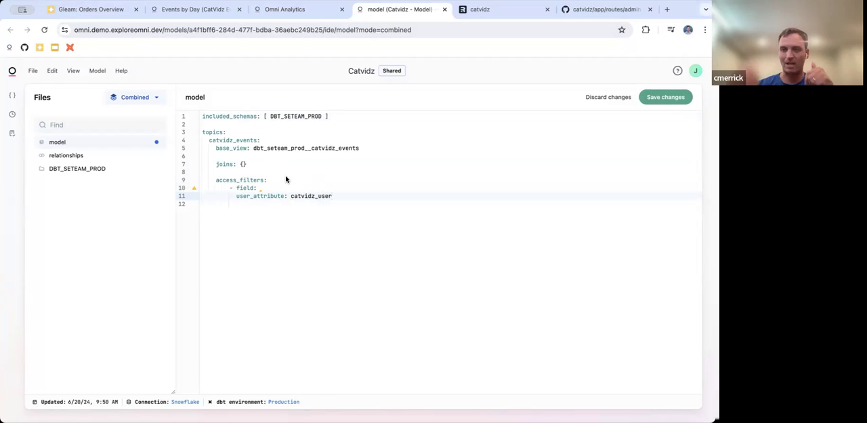
Set the access filter's field to dbt_seteam_prod__catvidz_events.user_id, reusing the base view name, and save the model
{"action": "left_click", "coordinate": [293, 190]}
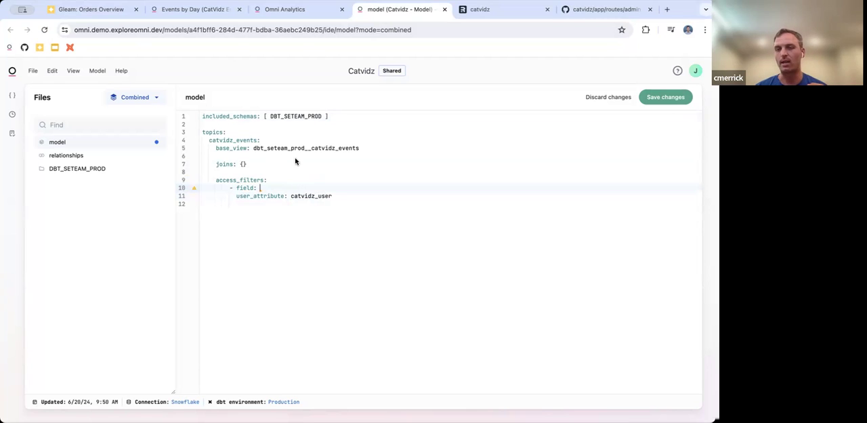
{"action": "double_click", "coordinate": [295, 150]}
{"action": "key", "text": "ctrl+c"}
{"action": "left_click", "coordinate": [294, 190]}
{"action": "key", "text": "ctrl+v"}
{"action": "type", "text": ".user_id"}
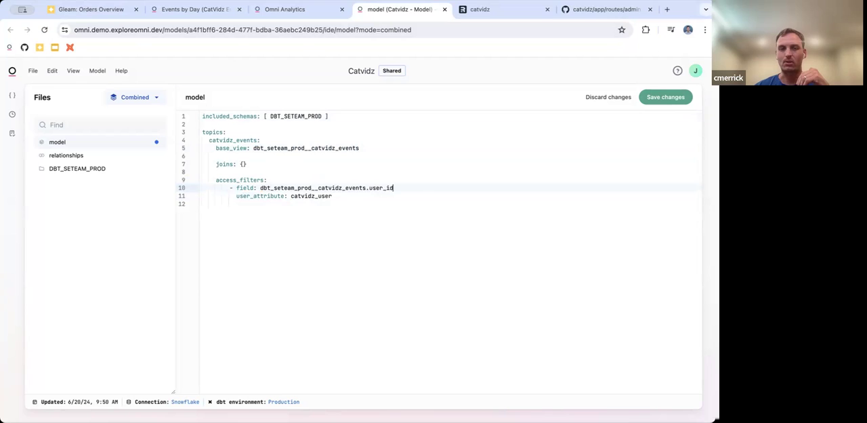
{"action": "key", "text": "ctrl+s"}
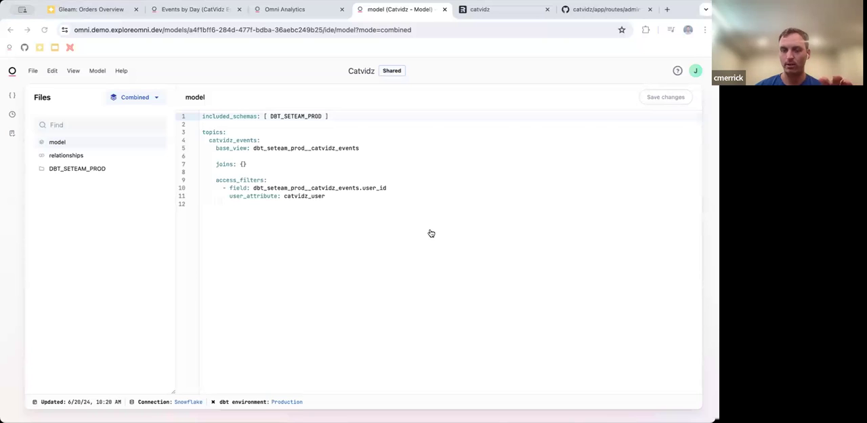
Add values_for_unfiltered with the value "true" to the access filter and save the model
{"action": "left_click", "coordinate": [352, 196]}
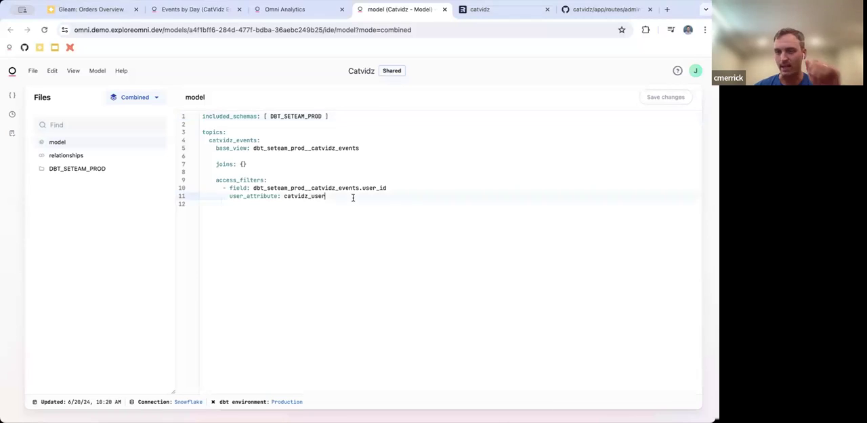
{"action": "key", "text": "Return"}
{"action": "type", "text": "a"}
{"action": "key", "text": "Return"}
{"action": "type", "text": "\"true"}
{"action": "key", "text": "super+s"}
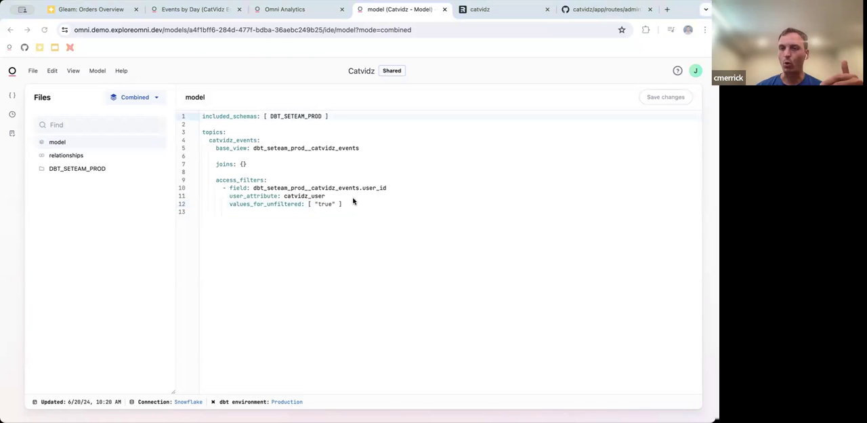
Examine the access_filters block, checking its field's view name and user_id against the topic's base view
{"action": "left_click", "coordinate": [364, 191]}
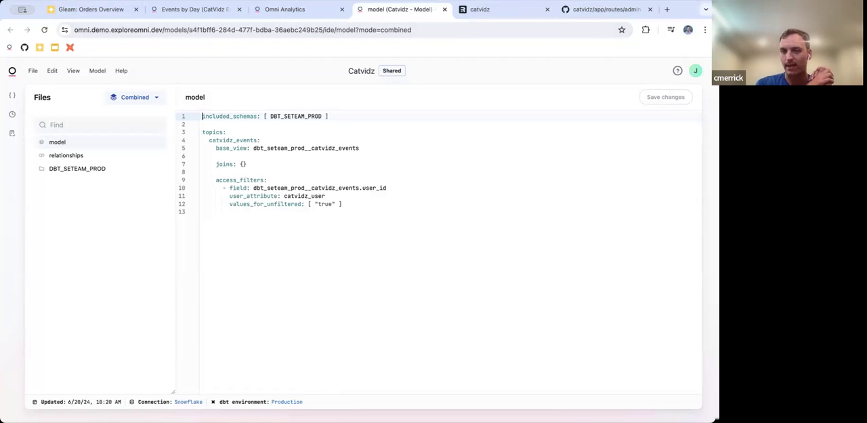
{"action": "left_click", "coordinate": [363, 208]}
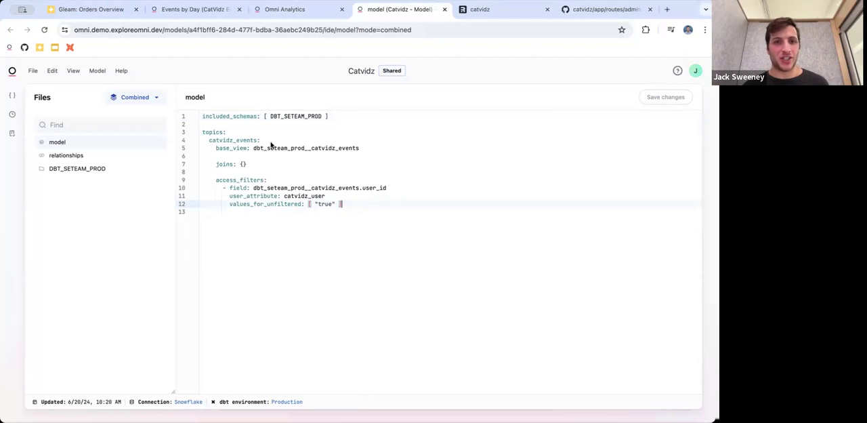
{"action": "left_click", "coordinate": [215, 180]}
{"action": "left_click_drag", "start_coordinate": [215, 180], "coordinate": [350, 201]}
{"action": "left_click", "coordinate": [351, 205]}
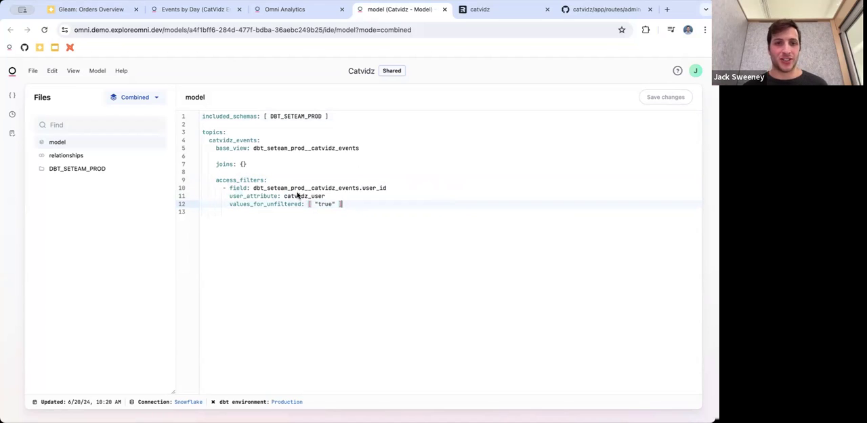
{"action": "left_click", "coordinate": [225, 189]}
{"action": "left_click_drag", "start_coordinate": [226, 189], "coordinate": [388, 190]}
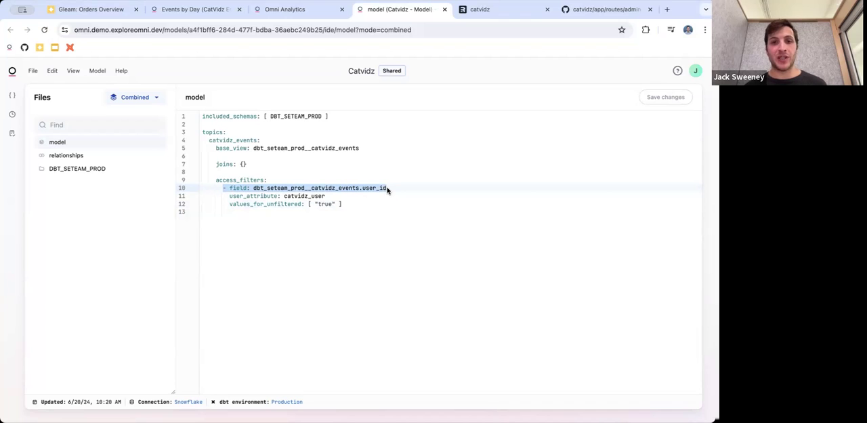
{"action": "double_click", "coordinate": [377, 189]}
{"action": "double_click", "coordinate": [333, 190]}
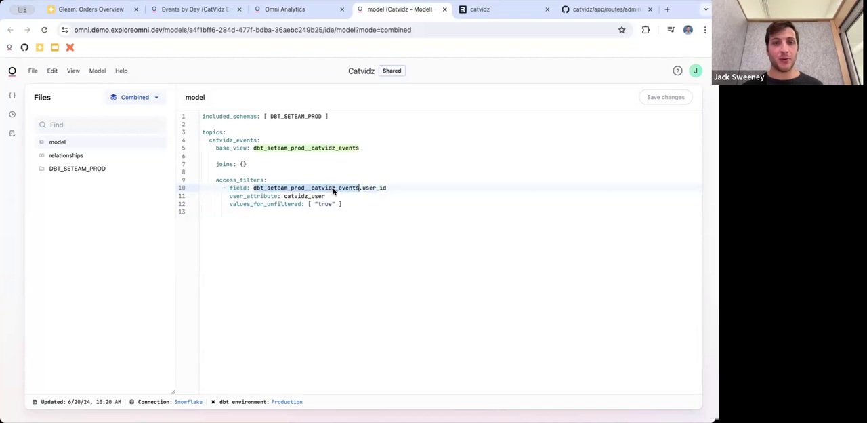
{"action": "double_click", "coordinate": [374, 189]}
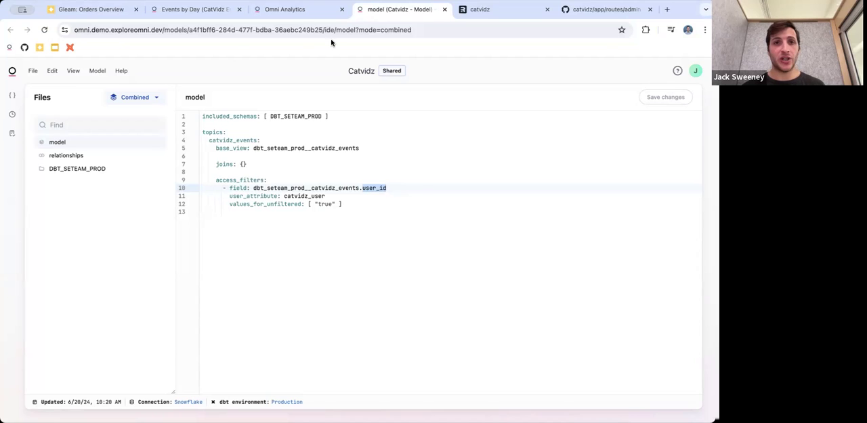
On the CatVidz User attribute page, paste a CatVidz user ID as the listed org user's attribute value and save
{"action": "left_click", "coordinate": [300, 15]}
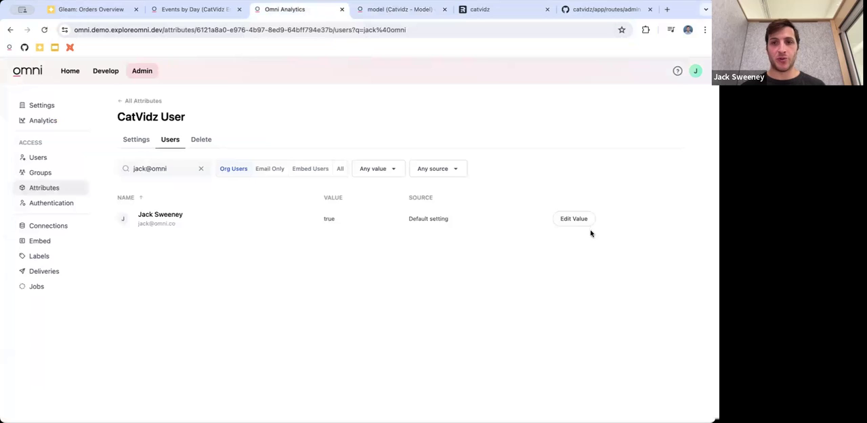
{"action": "left_click", "coordinate": [577, 219]}
{"action": "left_click", "coordinate": [341, 119]}
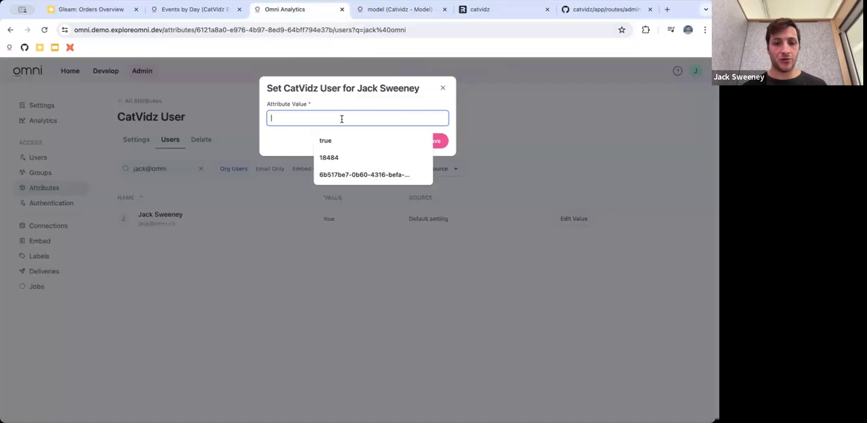
{"action": "key", "text": "super+v"}
{"action": "left_click", "coordinate": [439, 143]}
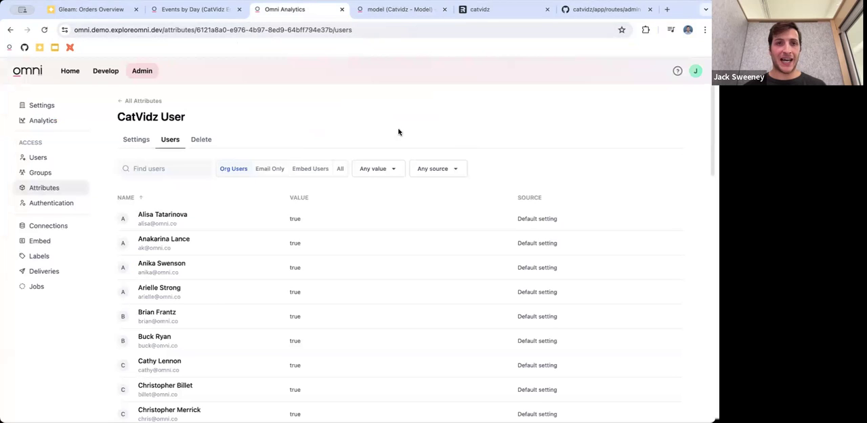
Return to the Events by Day workbook query and reload it to apply the user's attribute value
{"action": "left_click", "coordinate": [212, 16]}
{"action": "left_click", "coordinate": [430, 88]}
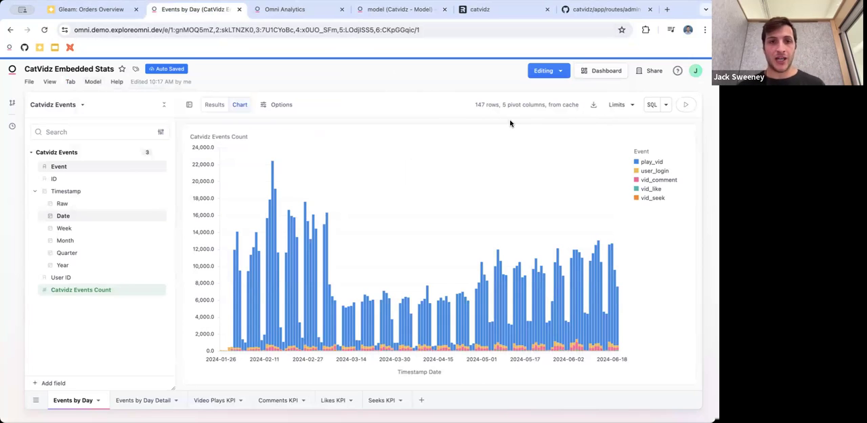
{"action": "key", "text": "super+r"}
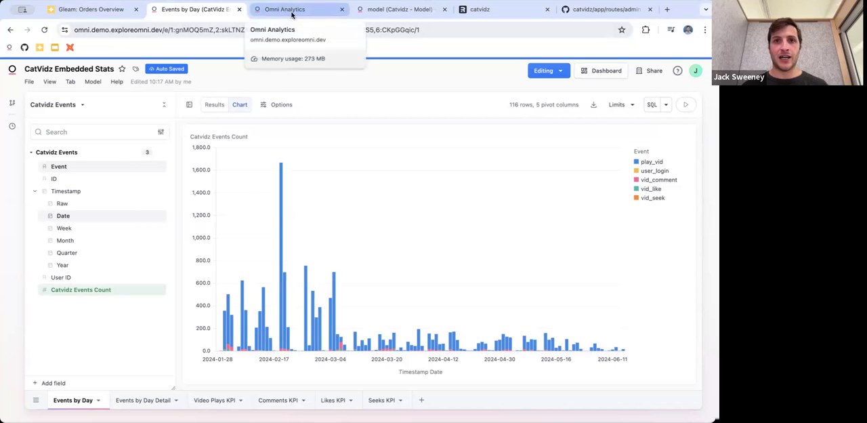
Show the Events by Day query's SQL, examine its user_id WHERE clause, and return to the dashboard
{"action": "left_click", "coordinate": [650, 105]}
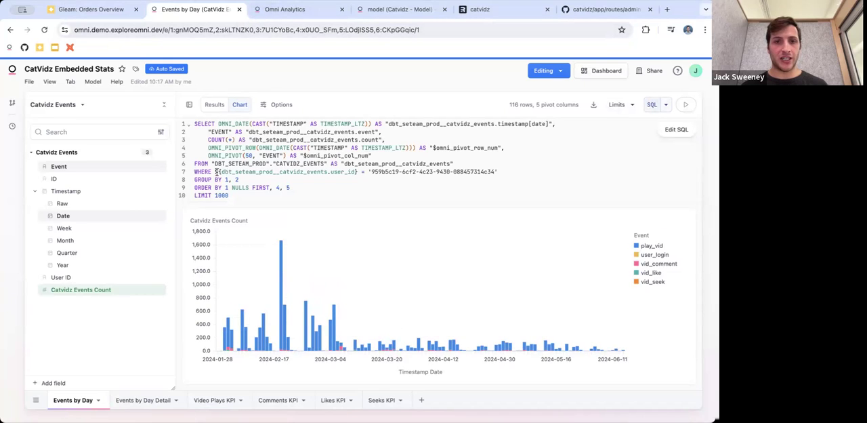
{"action": "left_click_drag", "start_coordinate": [499, 171], "coordinate": [196, 174]}
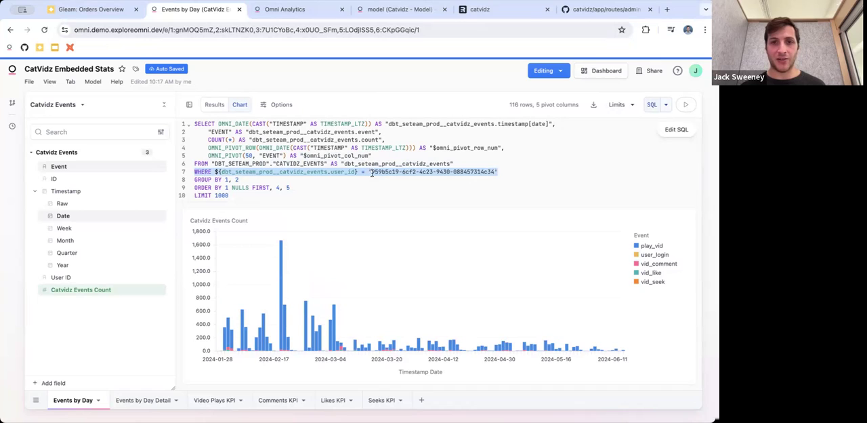
{"action": "left_click", "coordinate": [571, 192]}
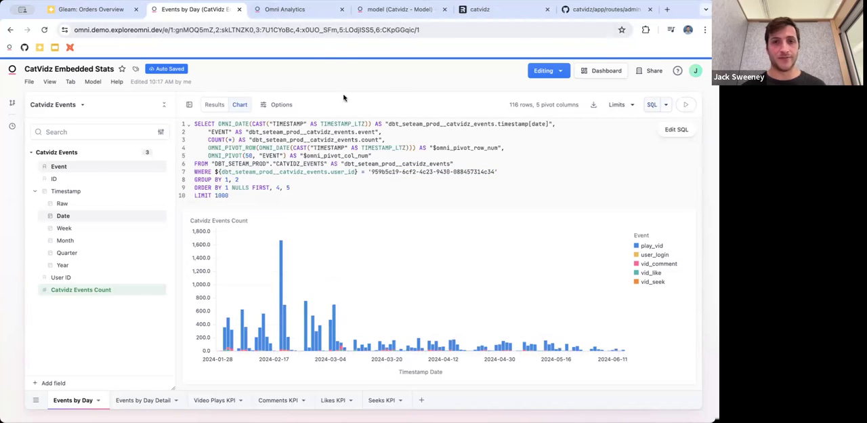
{"action": "left_click", "coordinate": [595, 71]}
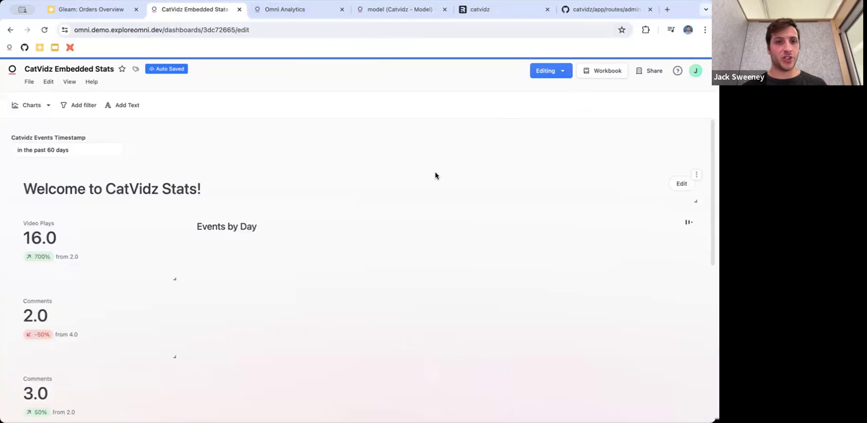
Examine the KPI tiles, Events by Day chart and Events by Day Detail table on the CatVidz Embedded Stats dashboard
{"action": "scroll", "coordinate": [435, 175], "scroll_direction": "down", "scroll_amount": 2}
{"action": "scroll", "coordinate": [435, 175], "scroll_direction": "down", "scroll_amount": 3}
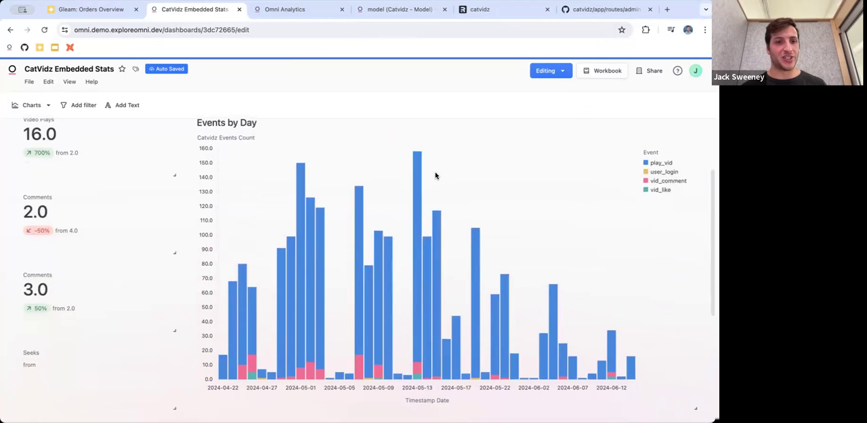
{"action": "scroll", "coordinate": [436, 175], "scroll_direction": "up", "scroll_amount": 1}
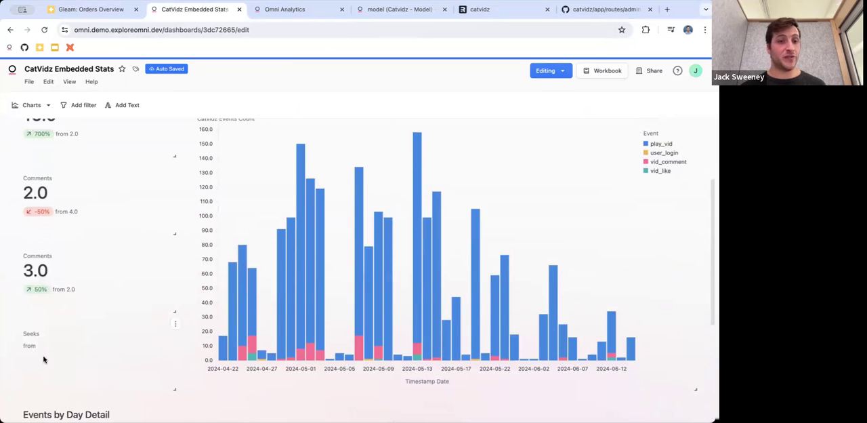
{"action": "scroll", "coordinate": [92, 281], "scroll_direction": "up", "scroll_amount": 1}
{"action": "scroll", "coordinate": [92, 281], "scroll_direction": "up", "scroll_amount": 2}
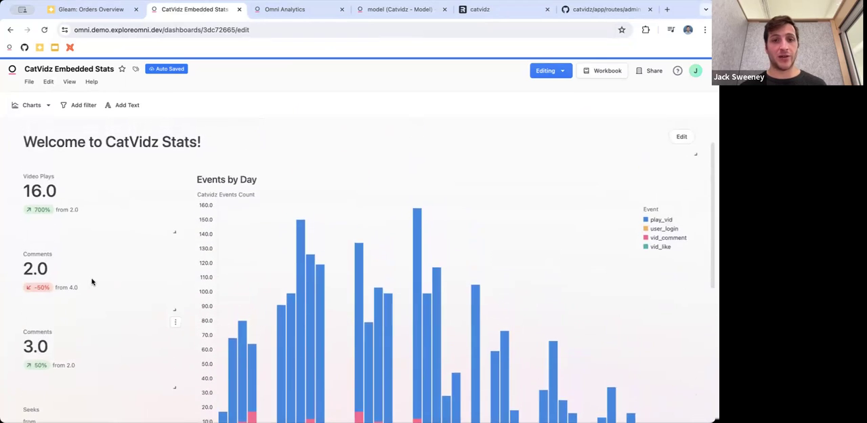
{"action": "scroll", "coordinate": [92, 281], "scroll_direction": "down", "scroll_amount": 1}
{"action": "scroll", "coordinate": [93, 281], "scroll_direction": "down", "scroll_amount": 1}
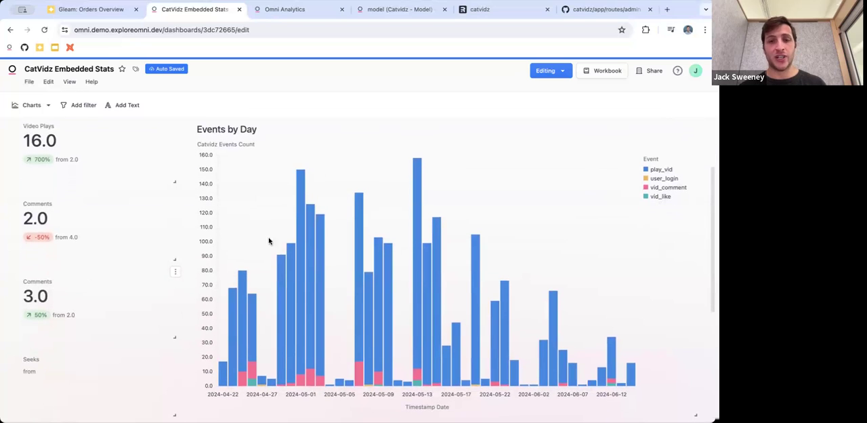
{"action": "mouse_move", "coordinate": [420, 236]}
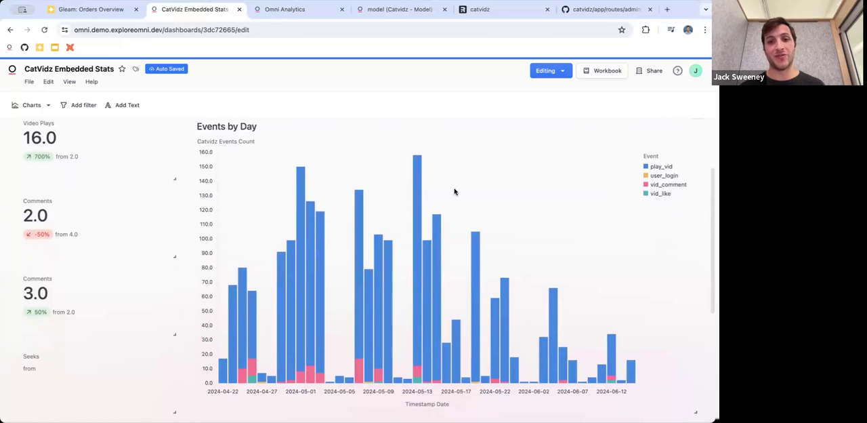
{"action": "scroll", "coordinate": [455, 191], "scroll_direction": "down", "scroll_amount": 3}
{"action": "scroll", "coordinate": [454, 191], "scroll_direction": "down", "scroll_amount": 3}
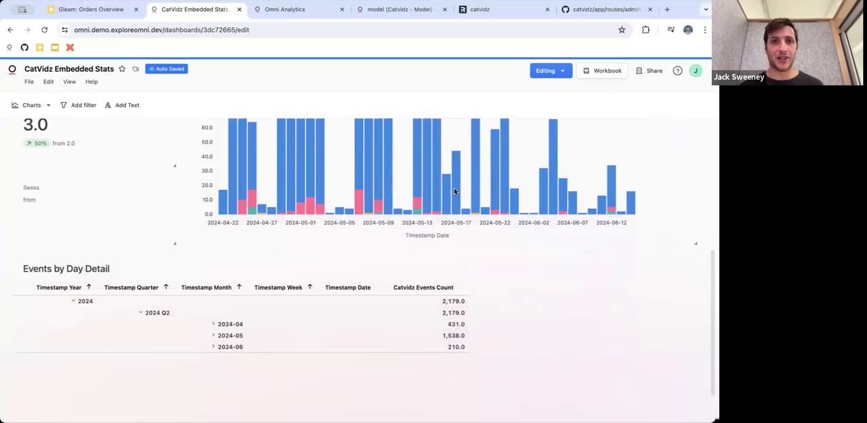
{"action": "scroll", "coordinate": [455, 191], "scroll_direction": "up", "scroll_amount": 8}
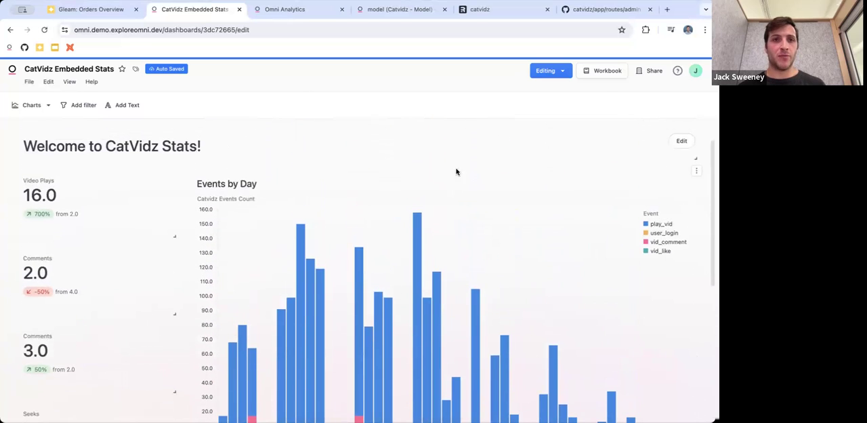
On the CatVidz User attribute page, find the org user by e-mail and unset their attribute value
{"action": "left_click", "coordinate": [277, 10]}
{"action": "left_click", "coordinate": [187, 166]}
{"action": "left_click", "coordinate": [611, 223]}
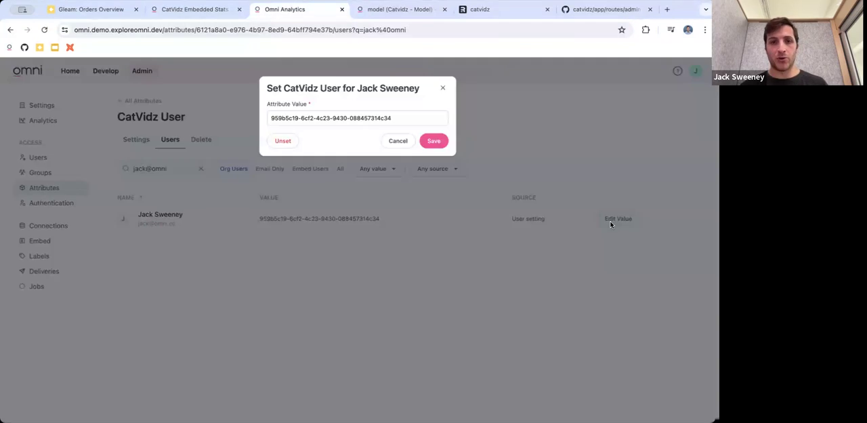
{"action": "left_click", "coordinate": [283, 141]}
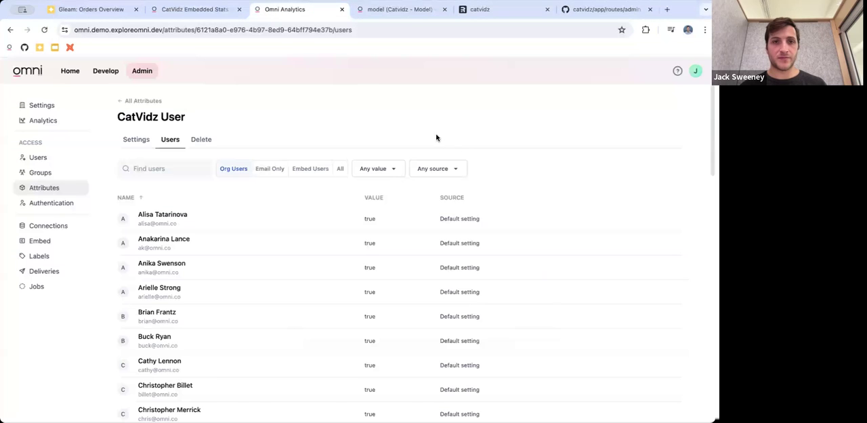
Reload the CatVidz Embedded Stats dashboard, review its tiles, and open the Events by Day chart in the workbook
{"action": "left_click", "coordinate": [383, 10]}
{"action": "left_click", "coordinate": [181, 11]}
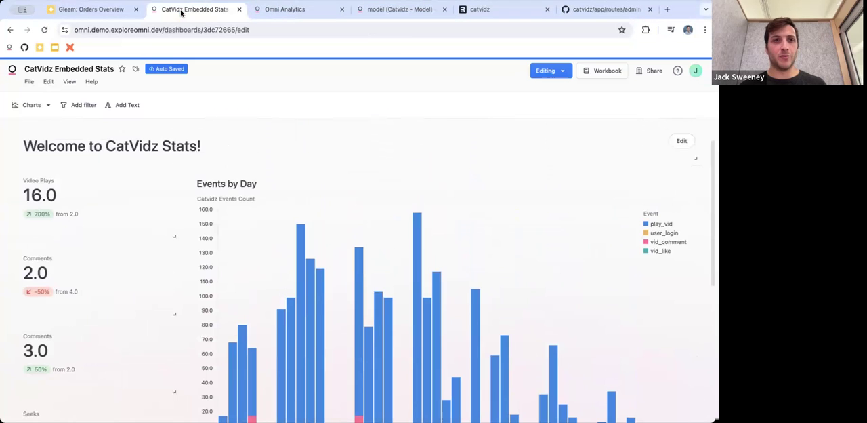
{"action": "key", "text": "super+r"}
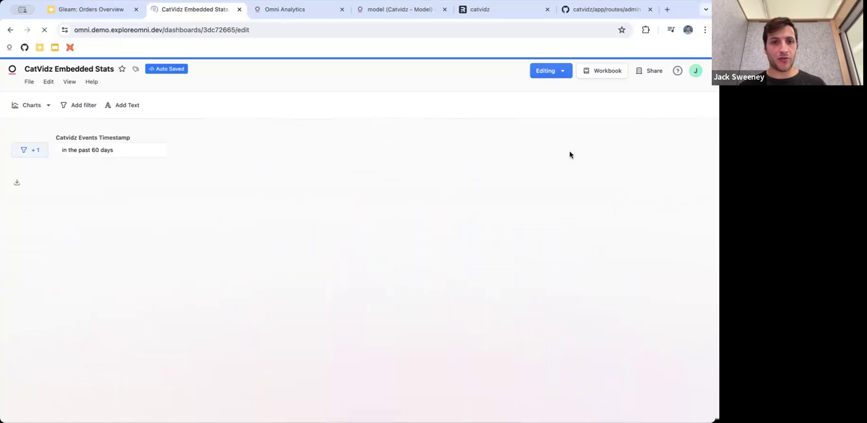
{"action": "scroll", "coordinate": [416, 184], "scroll_direction": "down", "scroll_amount": 2}
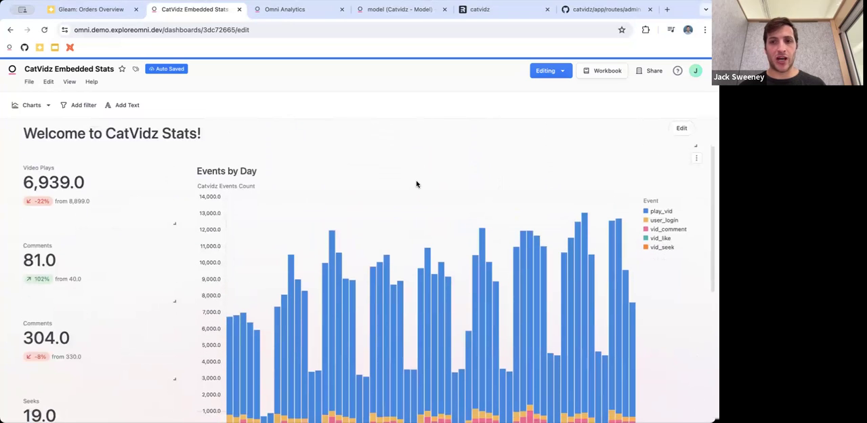
{"action": "scroll", "coordinate": [500, 295], "scroll_direction": "down", "scroll_amount": 1}
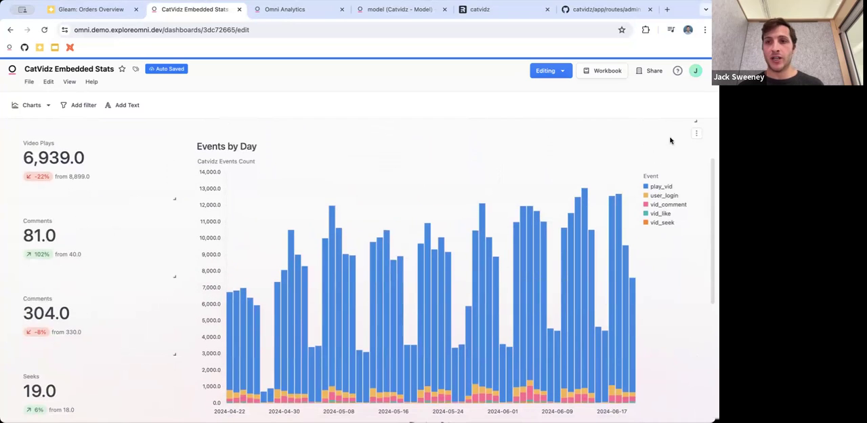
{"action": "left_click", "coordinate": [696, 133]}
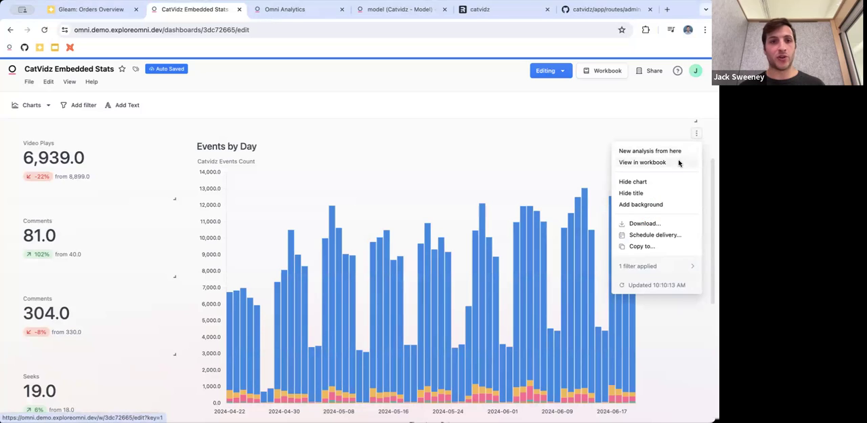
{"action": "left_click", "coordinate": [680, 163]}
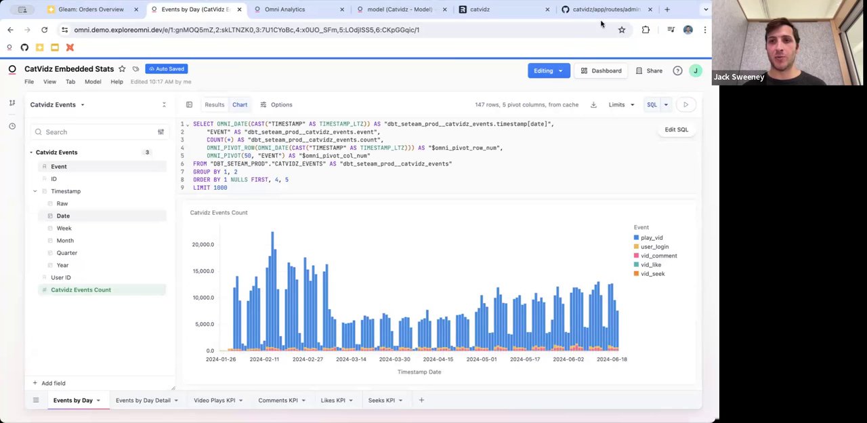
Switch to the catvidz repository's admin.tsx file on GitHub, place its browser tab before the catvidz tab, and reload the file
{"action": "left_click_drag", "start_coordinate": [605, 9], "coordinate": [479, 23]}
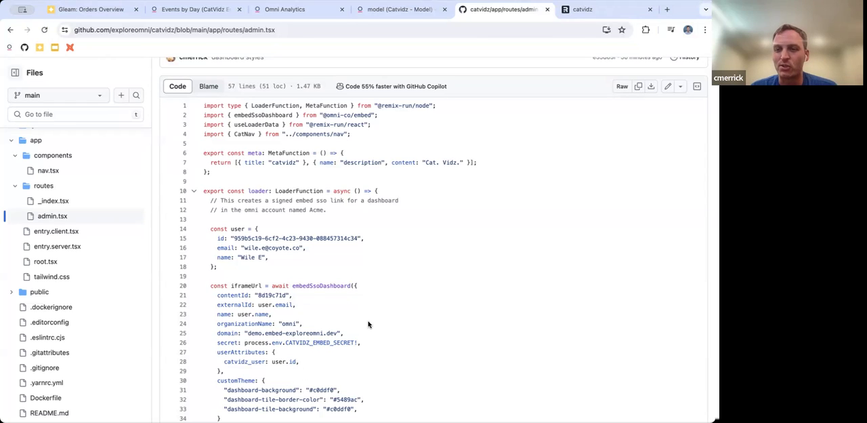
{"action": "scroll", "coordinate": [369, 324], "scroll_direction": "down", "scroll_amount": 1}
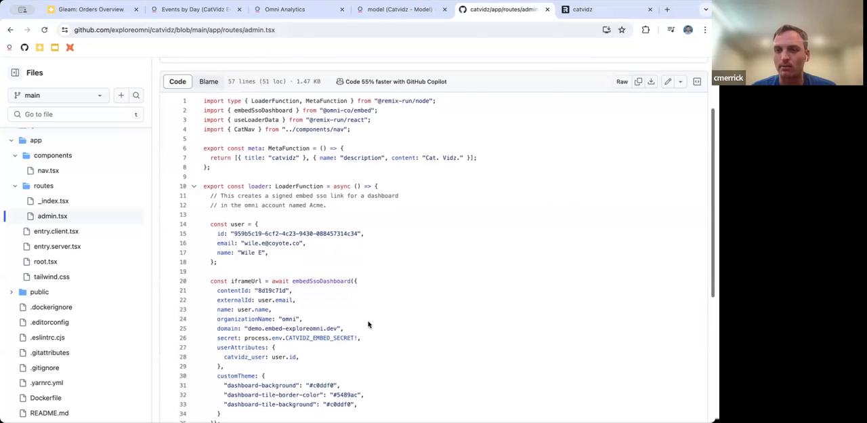
{"action": "scroll", "coordinate": [368, 323], "scroll_direction": "down", "scroll_amount": 1}
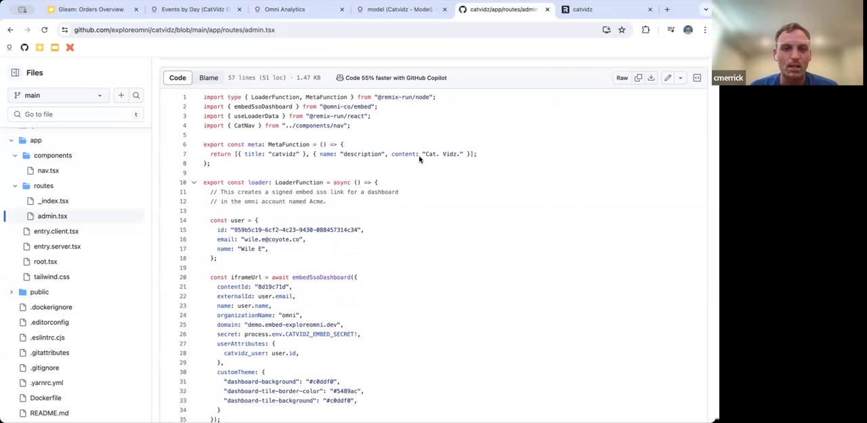
{"action": "left_click", "coordinate": [44, 30]}
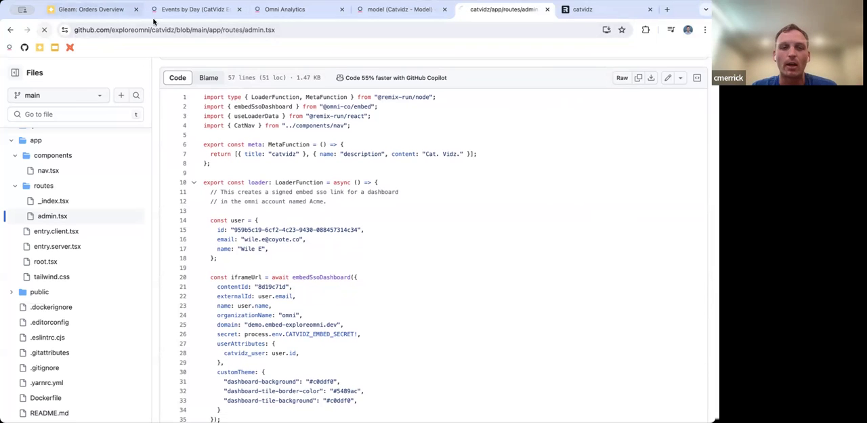
Examine the admin.tsx loader function and highlight its code from the declaration through the end of the embedSsoDashboard call
{"action": "scroll", "coordinate": [296, 195], "scroll_direction": "down", "scroll_amount": 1}
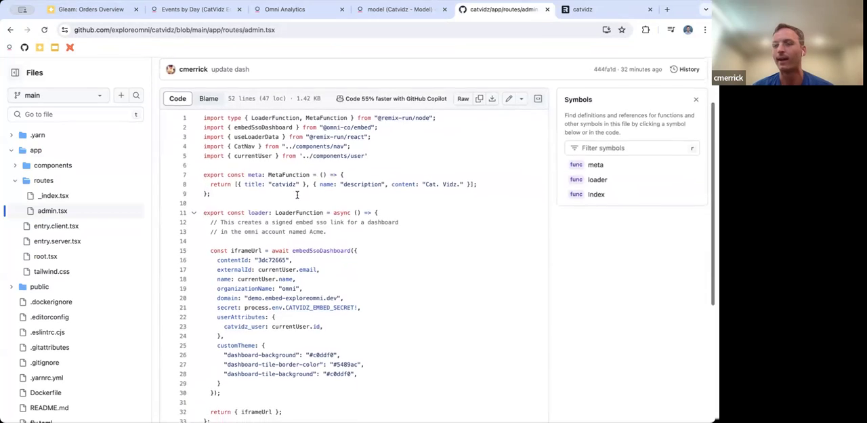
{"action": "scroll", "coordinate": [297, 194], "scroll_direction": "down", "scroll_amount": 1}
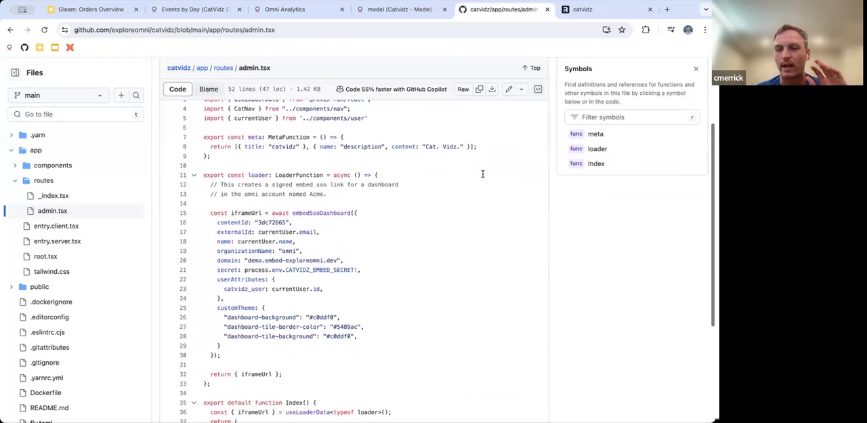
{"action": "scroll", "coordinate": [529, 229], "scroll_direction": "up", "scroll_amount": 1}
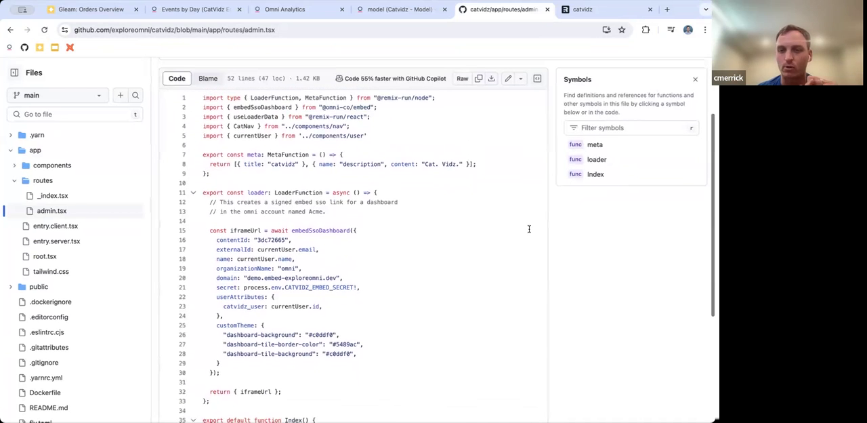
{"action": "scroll", "coordinate": [529, 229], "scroll_direction": "down", "scroll_amount": 1}
{"action": "scroll", "coordinate": [529, 229], "scroll_direction": "down", "scroll_amount": 3}
{"action": "scroll", "coordinate": [529, 229], "scroll_direction": "down", "scroll_amount": 1}
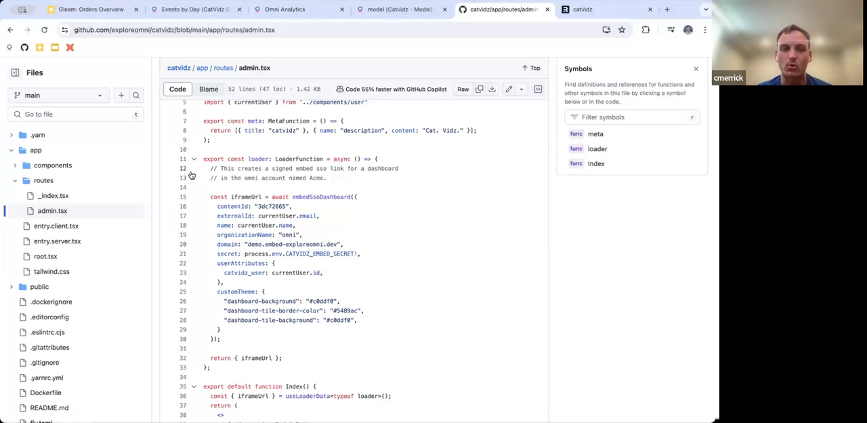
{"action": "scroll", "coordinate": [200, 173], "scroll_direction": "up", "scroll_amount": 1}
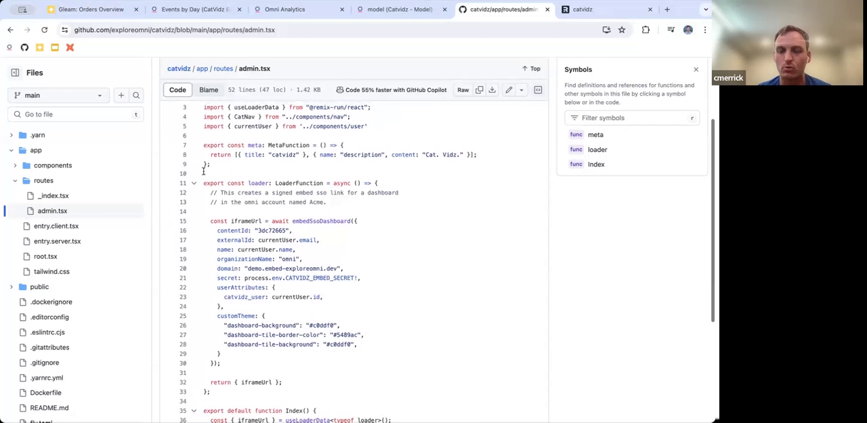
{"action": "scroll", "coordinate": [202, 171], "scroll_direction": "up", "scroll_amount": 2}
{"action": "scroll", "coordinate": [202, 171], "scroll_direction": "down", "scroll_amount": 1}
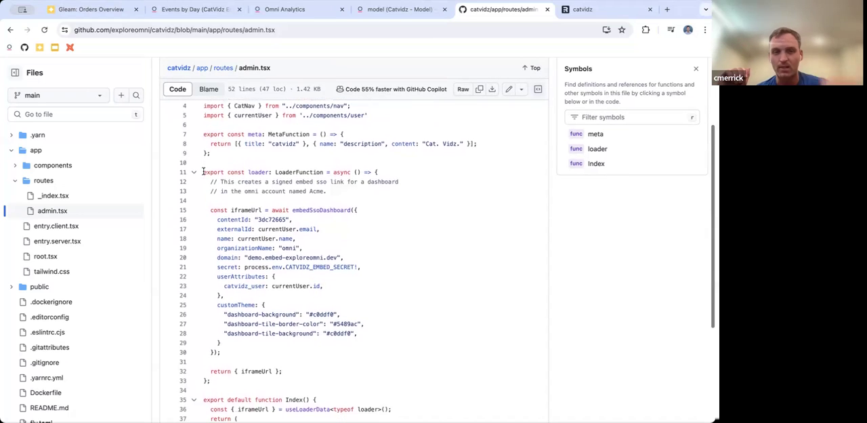
{"action": "scroll", "coordinate": [203, 171], "scroll_direction": "down", "scroll_amount": 2}
{"action": "left_click_drag", "start_coordinate": [203, 162], "coordinate": [228, 341]}
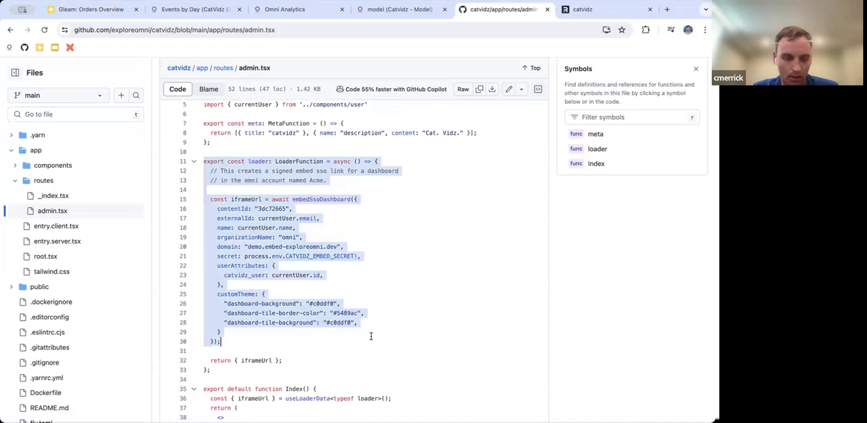
Highlight the secret line in the embedSsoDashboard call, and close the symbol details
{"action": "left_click", "coordinate": [216, 255]}
{"action": "left_click_drag", "start_coordinate": [215, 255], "coordinate": [362, 256]}
{"action": "left_click", "coordinate": [376, 255]}
{"action": "left_click", "coordinate": [365, 233]}
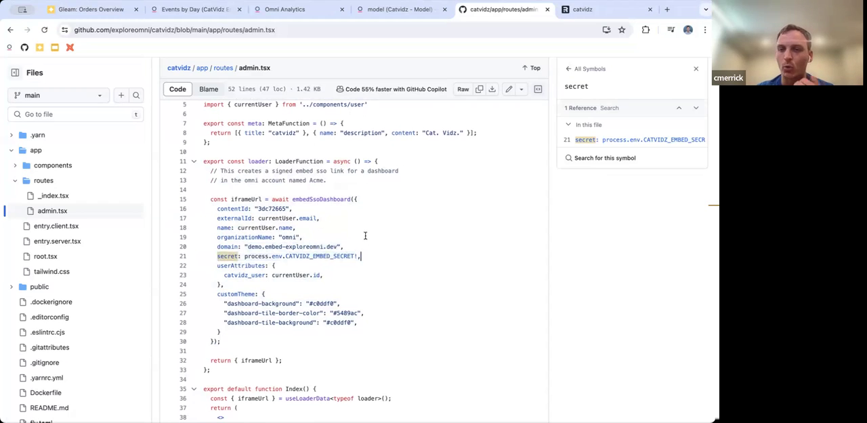
{"action": "left_click", "coordinate": [697, 70]}
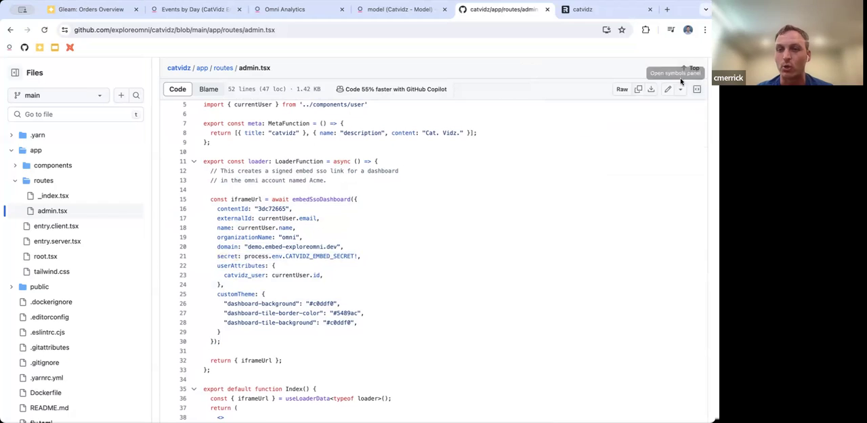
{"action": "left_click", "coordinate": [426, 246]}
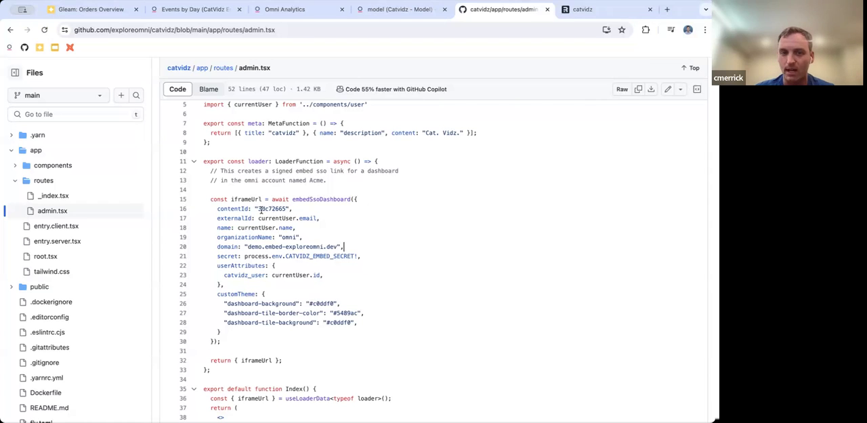
Highlight the contentId value in admin.tsx and compare it with the dashboard ID in the CatVidz Embedded Stats embed iframe code
{"action": "left_click_drag", "start_coordinate": [258, 209], "coordinate": [289, 209]}
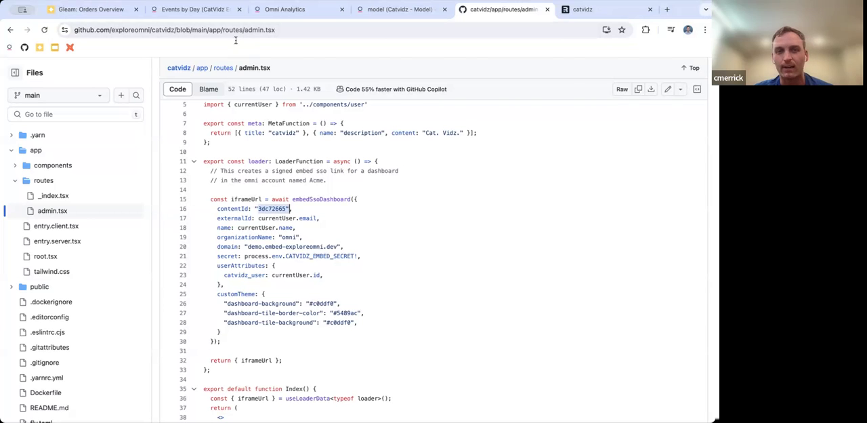
{"action": "left_click", "coordinate": [207, 11]}
{"action": "left_click", "coordinate": [594, 75]}
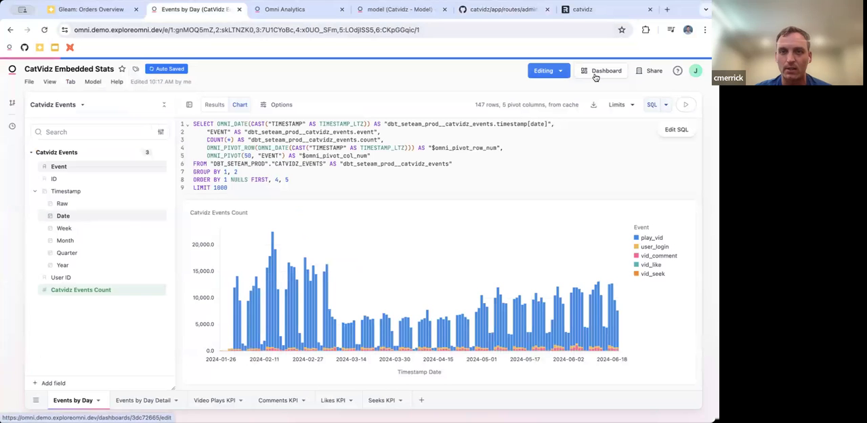
{"action": "left_click", "coordinate": [657, 75]}
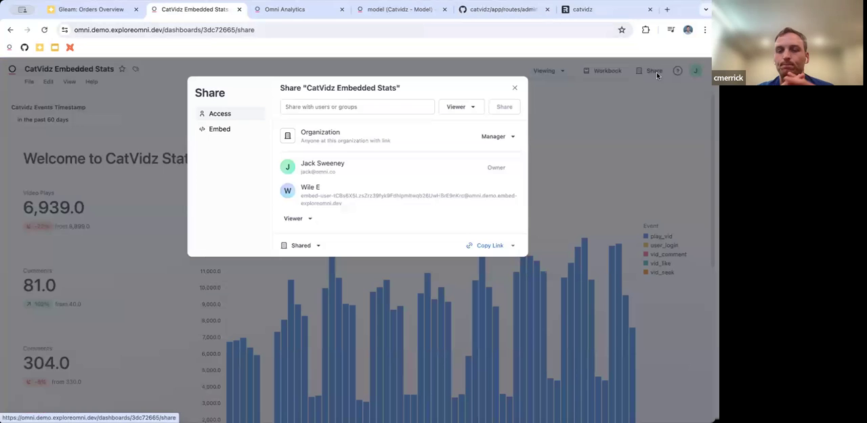
{"action": "left_click", "coordinate": [233, 136]}
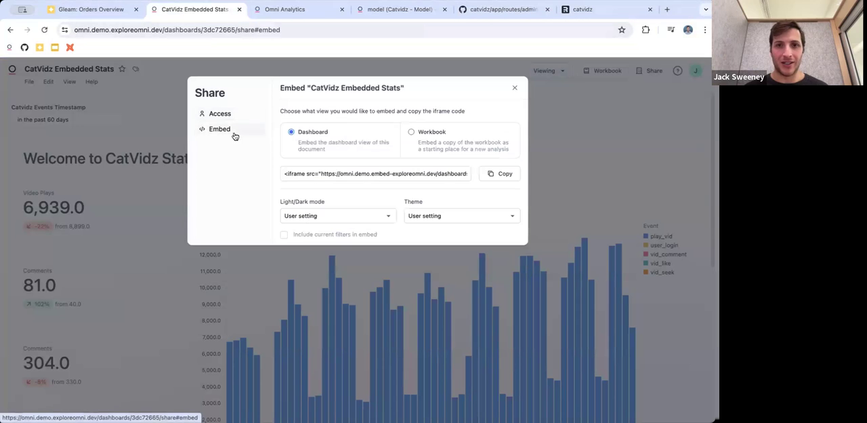
{"action": "left_click", "coordinate": [443, 175]}
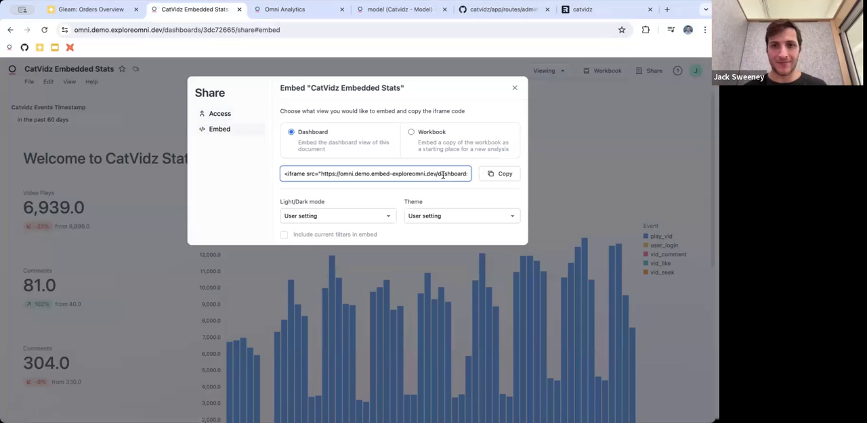
{"action": "scroll", "coordinate": [458, 175], "scroll_direction": "right", "scroll_amount": 5}
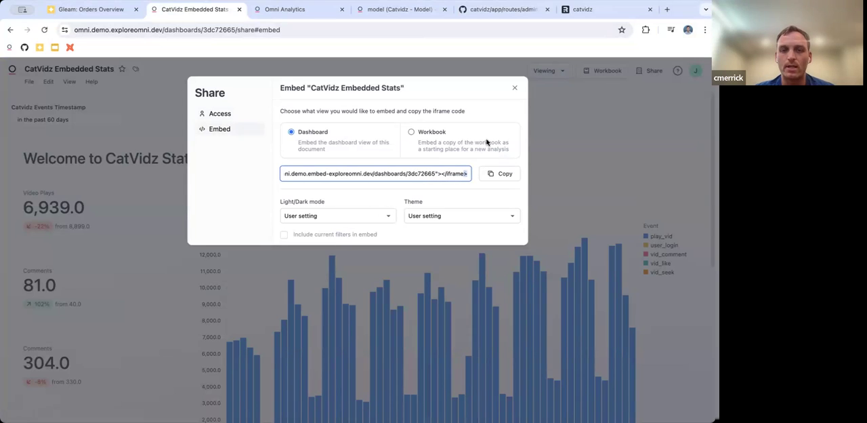
Return to admin.tsx on GitHub and highlight the externalId and name lines, followed by the organizationName and domain lines
{"action": "left_click", "coordinate": [513, 11]}
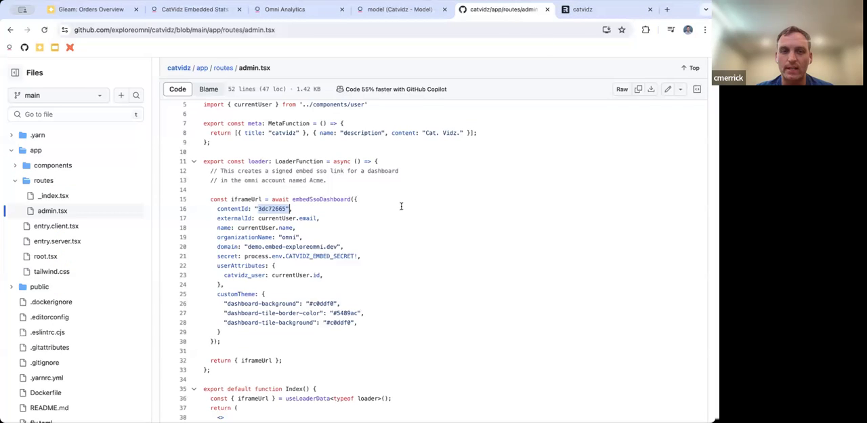
{"action": "left_click", "coordinate": [377, 211]}
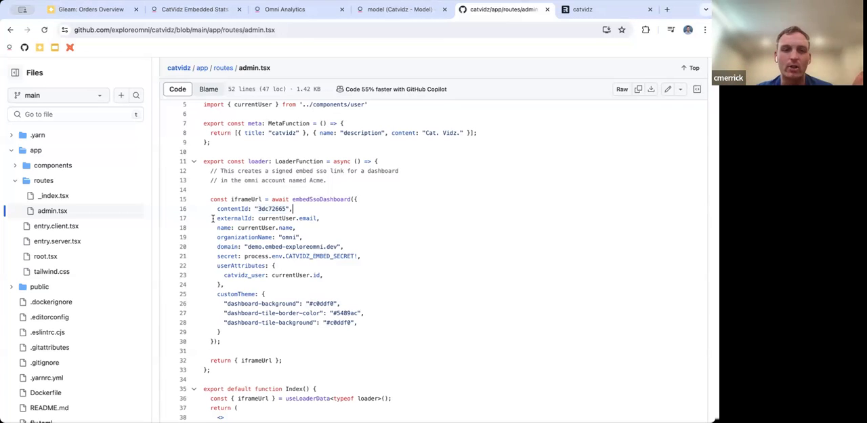
{"action": "left_click_drag", "start_coordinate": [212, 218], "coordinate": [323, 217]}
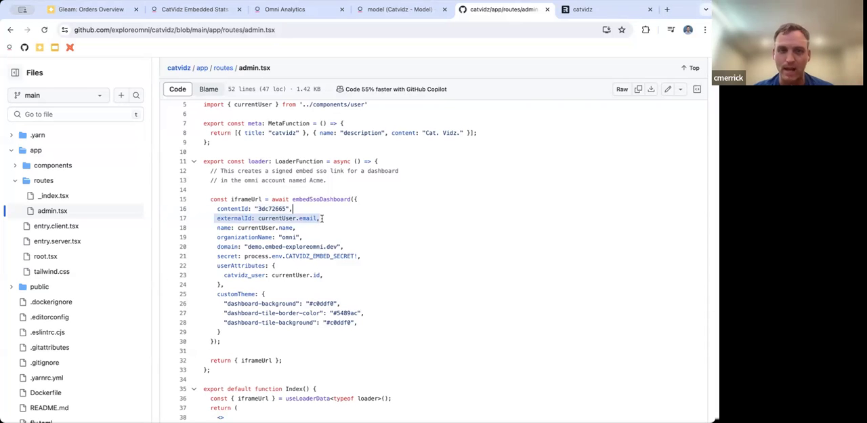
{"action": "left_click_drag", "start_coordinate": [323, 222], "coordinate": [323, 223]}
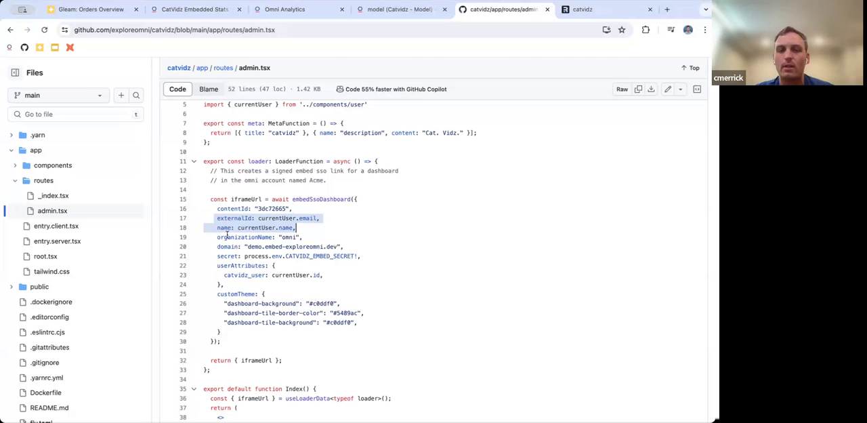
{"action": "left_click_drag", "start_coordinate": [217, 237], "coordinate": [349, 248]}
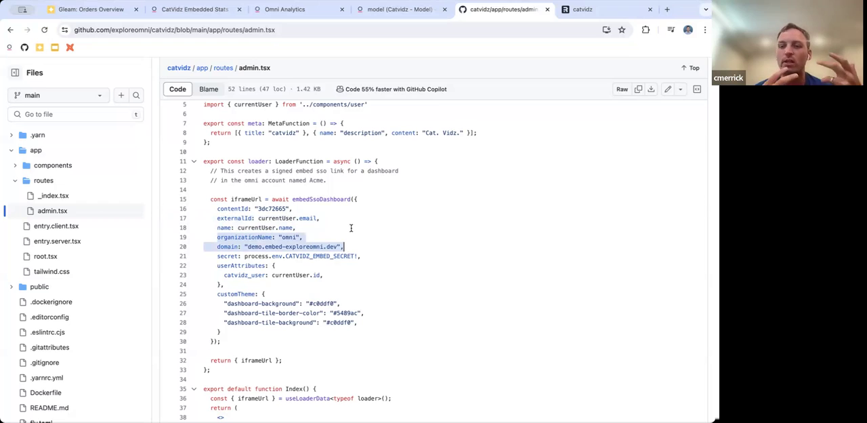
{"action": "left_click", "coordinate": [350, 228]}
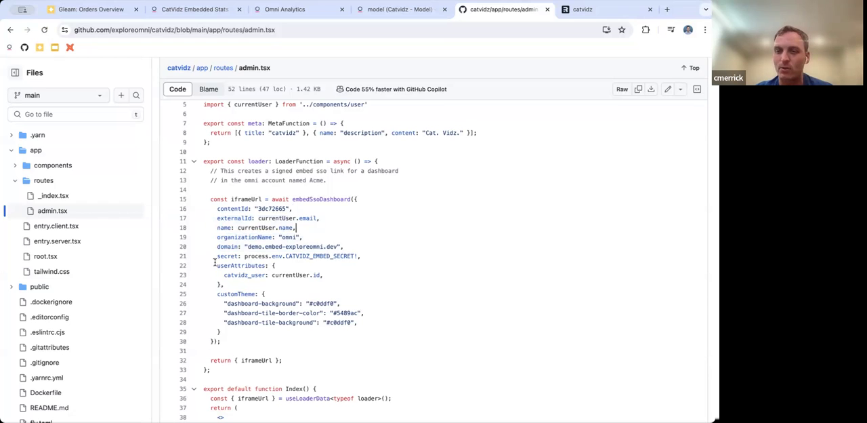
Highlight the userAttributes block and the customTheme block in the embedSsoDashboard call, and clear the selection
{"action": "left_click_drag", "start_coordinate": [222, 267], "coordinate": [236, 283]}
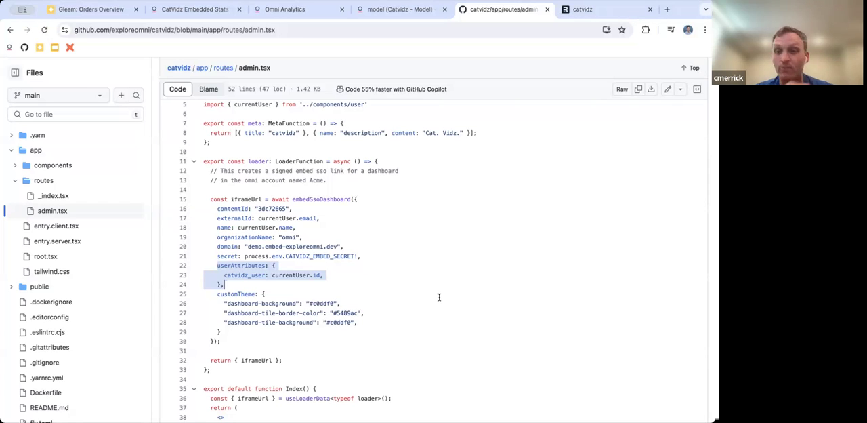
{"action": "left_click_drag", "start_coordinate": [217, 294], "coordinate": [252, 331]}
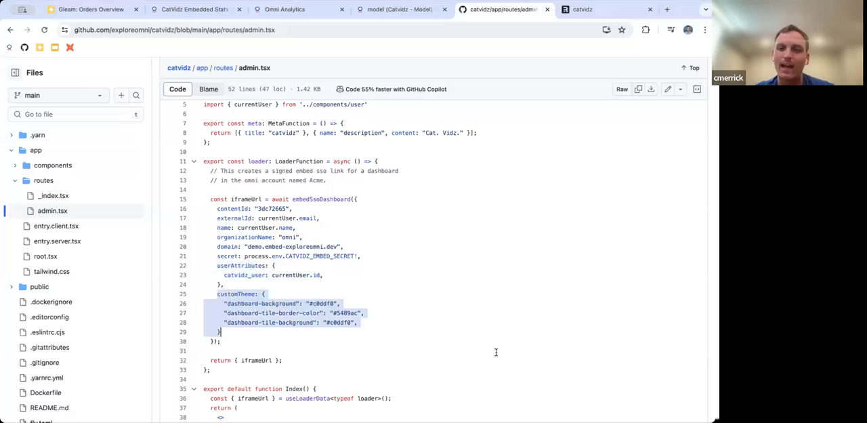
{"action": "left_click", "coordinate": [367, 332]}
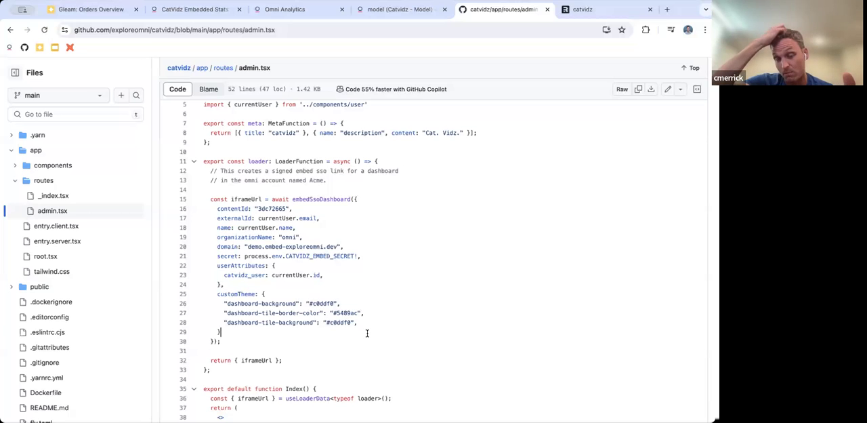
{"action": "scroll", "coordinate": [367, 333], "scroll_direction": "up", "scroll_amount": 2}
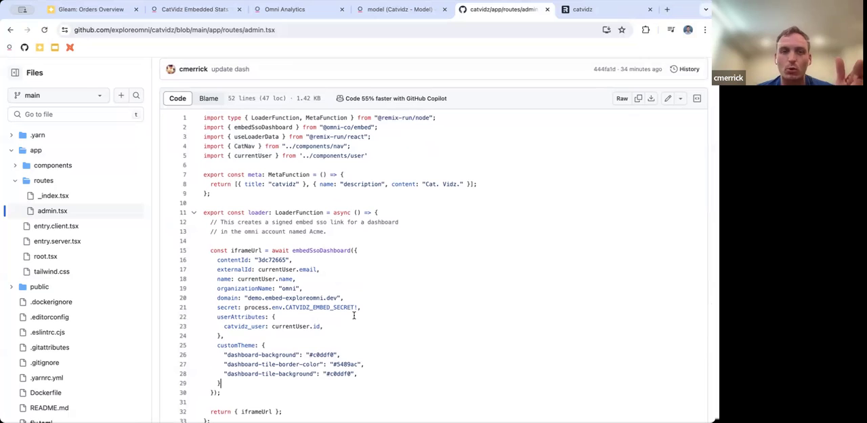
{"action": "left_click_drag", "start_coordinate": [202, 128], "coordinate": [386, 127]}
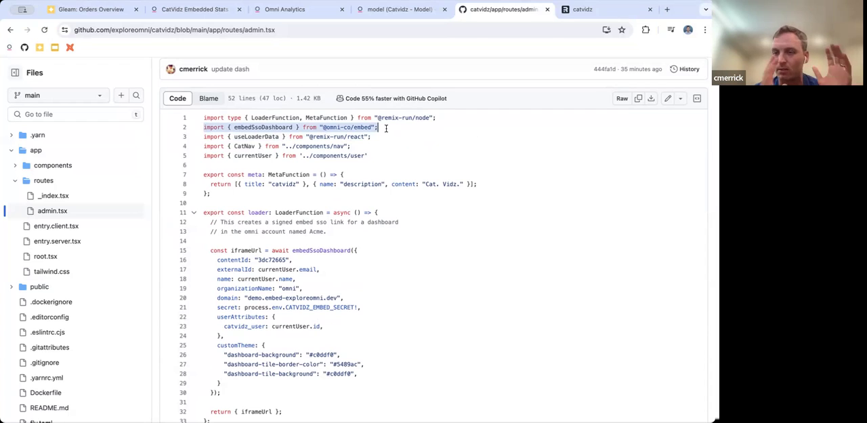
Examine the Index function in admin.tsx, highlighting its useLoaderData line and the iframe's src={iframeUrl} attribute
{"action": "scroll", "coordinate": [418, 236], "scroll_direction": "down", "scroll_amount": 2}
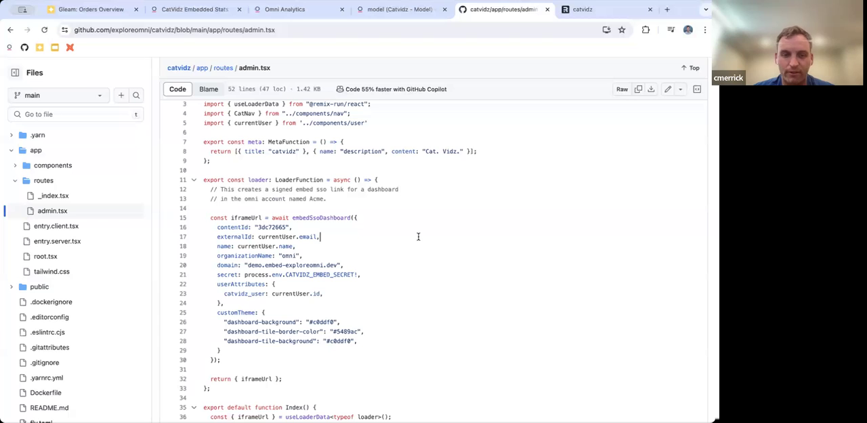
{"action": "scroll", "coordinate": [418, 237], "scroll_direction": "down", "scroll_amount": 1}
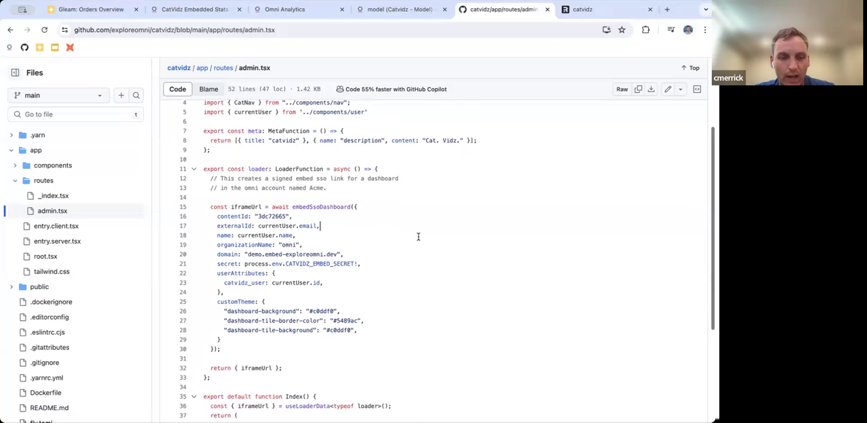
{"action": "scroll", "coordinate": [418, 237], "scroll_direction": "down", "scroll_amount": 3}
{"action": "scroll", "coordinate": [418, 236], "scroll_direction": "down", "scroll_amount": 5}
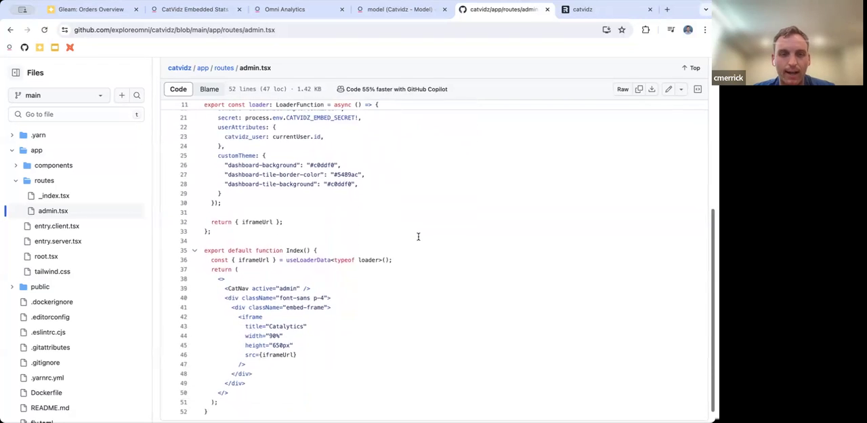
{"action": "left_click_drag", "start_coordinate": [209, 260], "coordinate": [405, 263]}
{"action": "scroll", "coordinate": [425, 273], "scroll_direction": "down", "scroll_amount": 1}
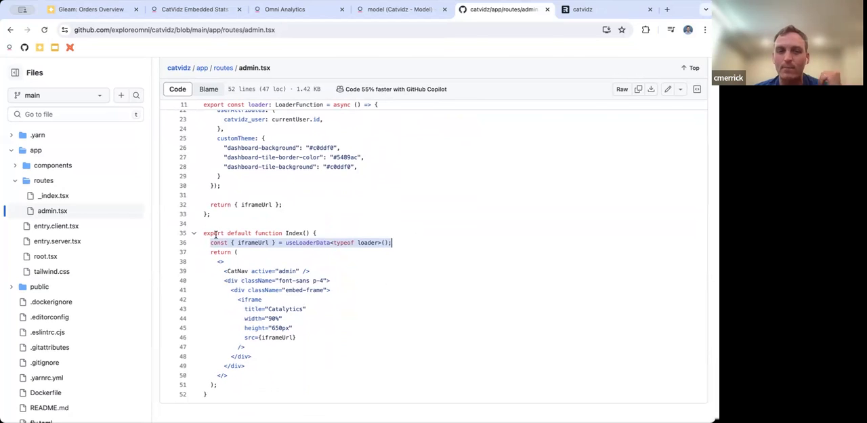
{"action": "left_click_drag", "start_coordinate": [315, 341], "coordinate": [241, 337]}
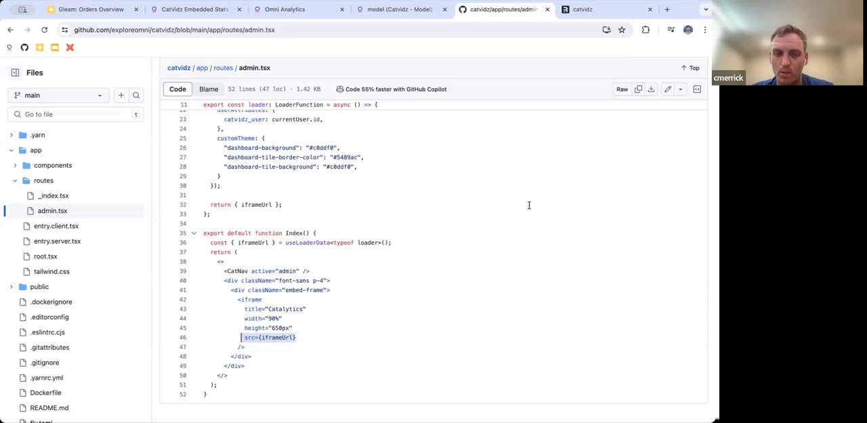
Switch to the catvidz site, reload it, and open its Admin page to view the embedded CatVidz Stats dashboard
{"action": "left_click", "coordinate": [581, 11]}
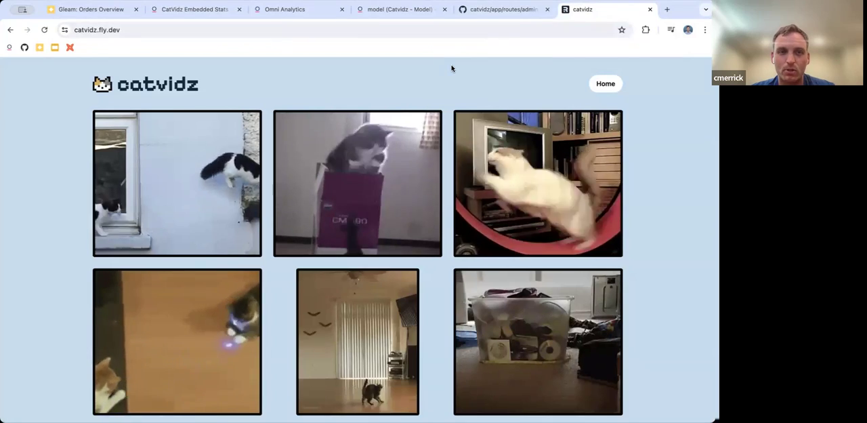
{"action": "key", "text": "super+r"}
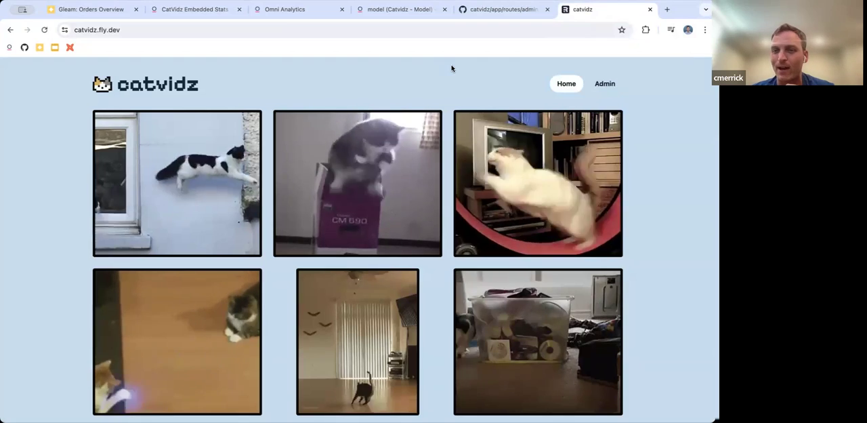
{"action": "left_click", "coordinate": [605, 84]}
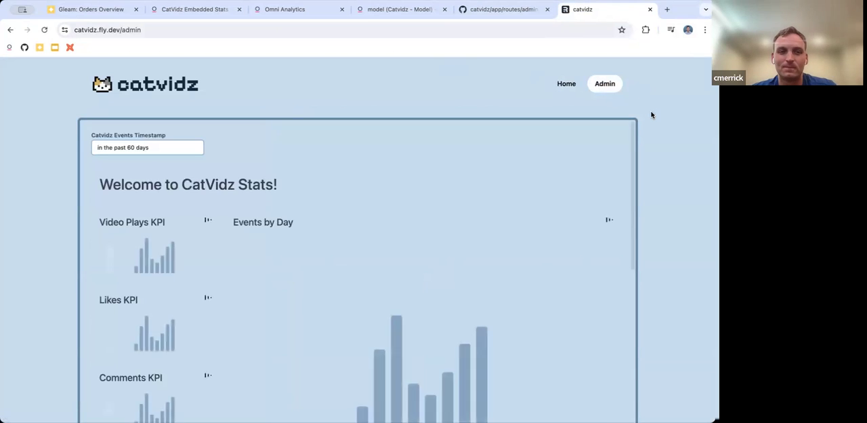
{"action": "scroll", "coordinate": [651, 116], "scroll_direction": "down", "scroll_amount": 1}
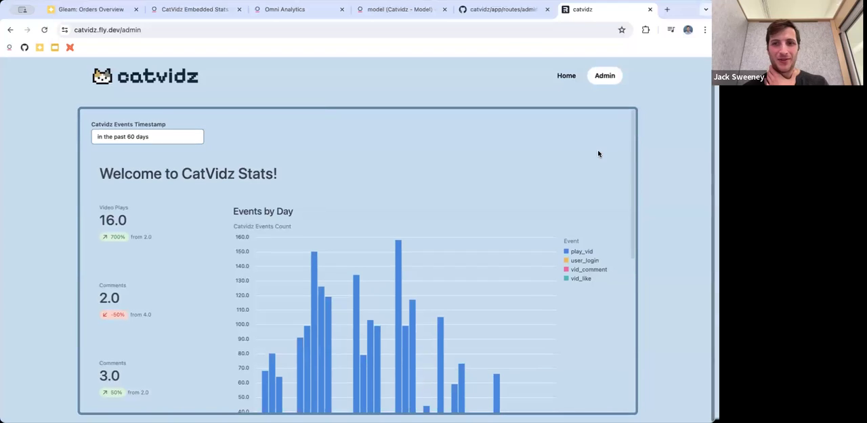
{"action": "scroll", "coordinate": [598, 154], "scroll_direction": "down", "scroll_amount": 1}
{"action": "scroll", "coordinate": [598, 154], "scroll_direction": "down", "scroll_amount": 2}
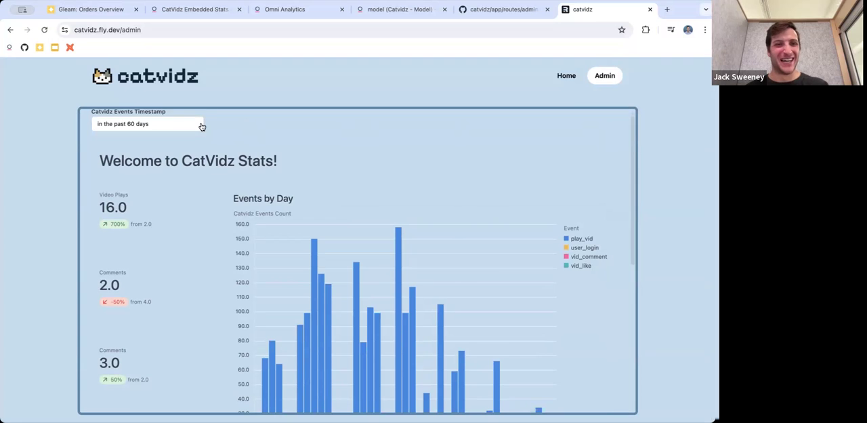
Set the embedded dashboard's Catvidz Events Timestamp filter to in the past 30 days and apply it
{"action": "scroll", "coordinate": [202, 127], "scroll_direction": "up", "scroll_amount": 1}
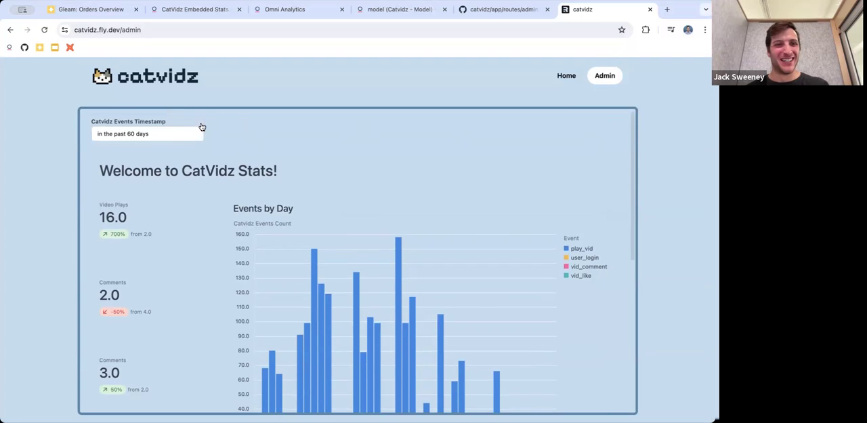
{"action": "left_click", "coordinate": [141, 138]}
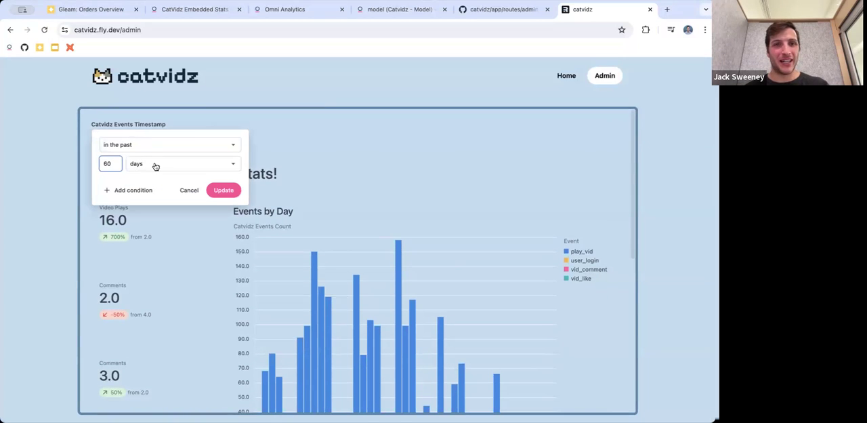
{"action": "key", "text": "BackSpace"}
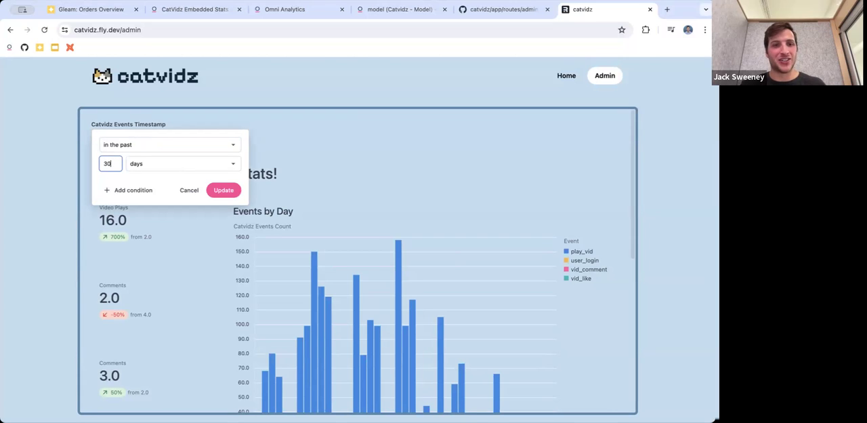
{"action": "left_click", "coordinate": [226, 189]}
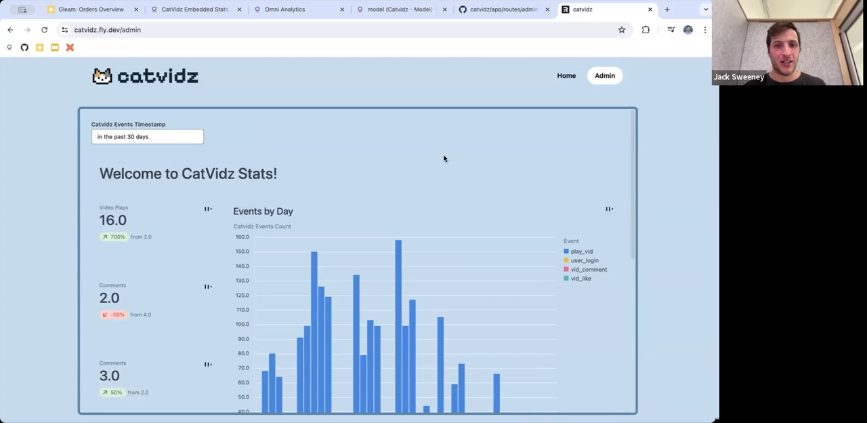
Expand month 2024-05 and week 2024-05-20 in the Events by Day Detail table
{"action": "scroll", "coordinate": [625, 180], "scroll_direction": "down", "scroll_amount": 2}
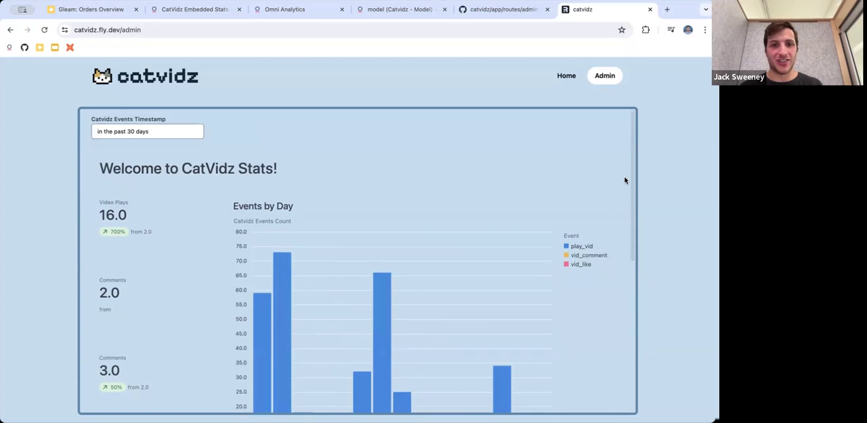
{"action": "scroll", "coordinate": [625, 180], "scroll_direction": "down", "scroll_amount": 7}
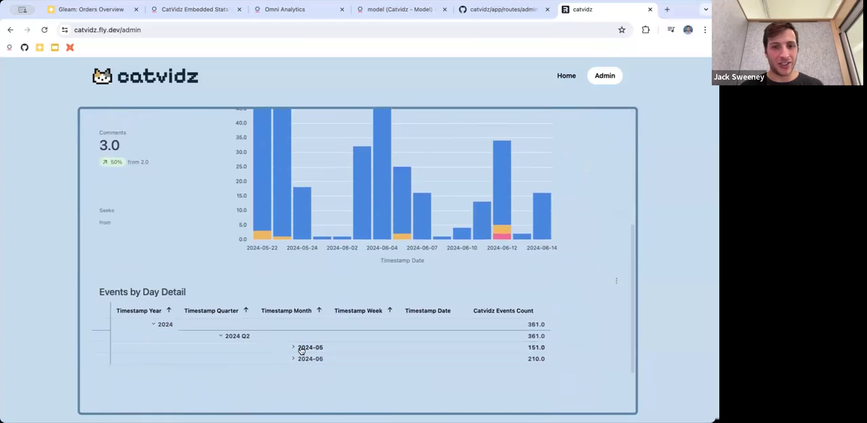
{"action": "left_click", "coordinate": [300, 350]}
{"action": "left_click", "coordinate": [599, 333]}
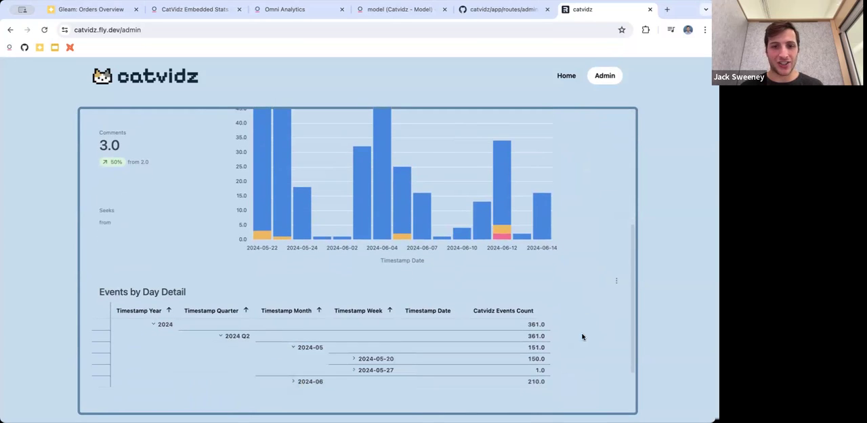
{"action": "left_click", "coordinate": [353, 359]}
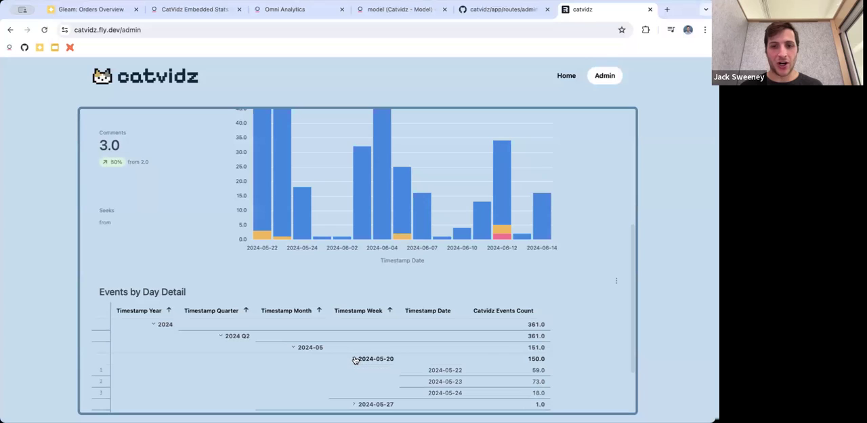
Drill into the 2024-05-22 Catvidz Events Count, review the underlying event rows, and close the drill to return to the dashboard's beginning
{"action": "left_click", "coordinate": [539, 371]}
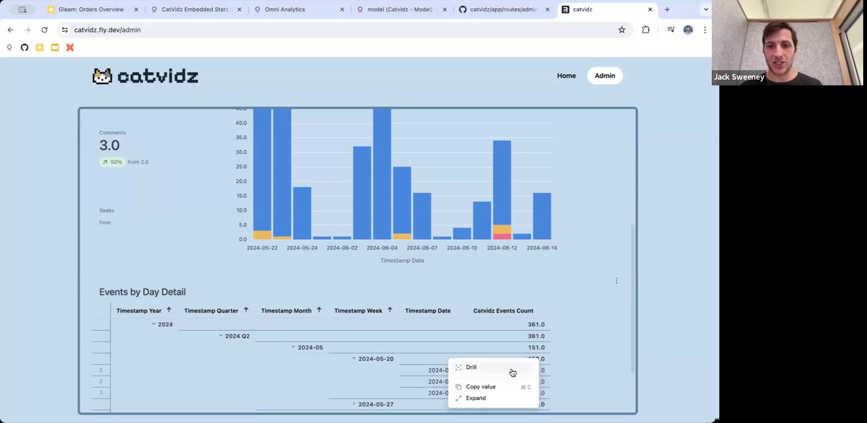
{"action": "left_click", "coordinate": [505, 370]}
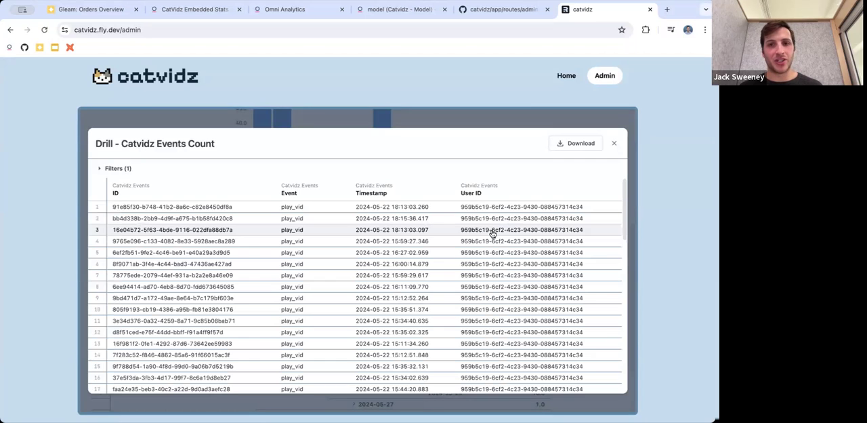
{"action": "scroll", "coordinate": [492, 233], "scroll_direction": "down", "scroll_amount": 3}
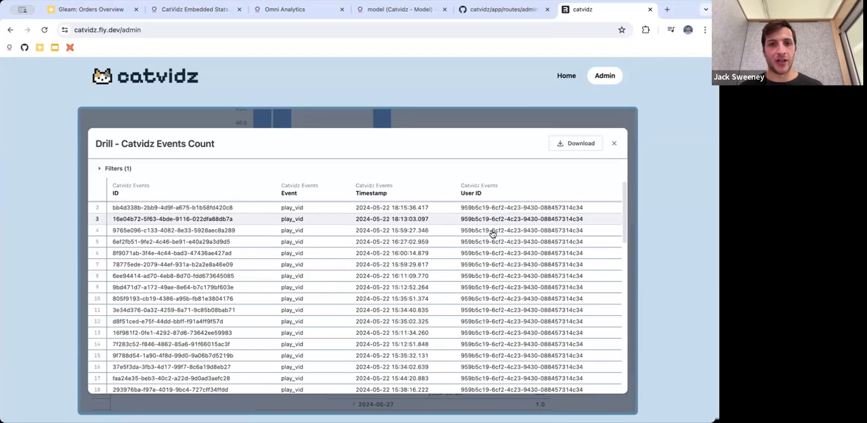
{"action": "scroll", "coordinate": [492, 233], "scroll_direction": "down", "scroll_amount": 1}
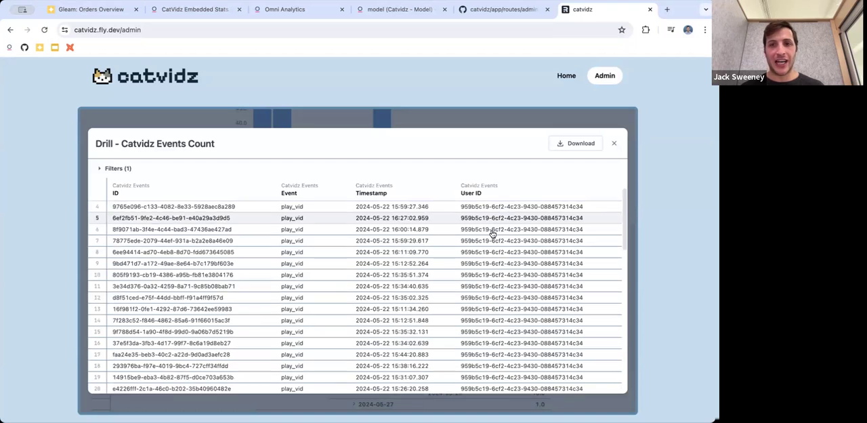
{"action": "scroll", "coordinate": [492, 233], "scroll_direction": "down", "scroll_amount": 1}
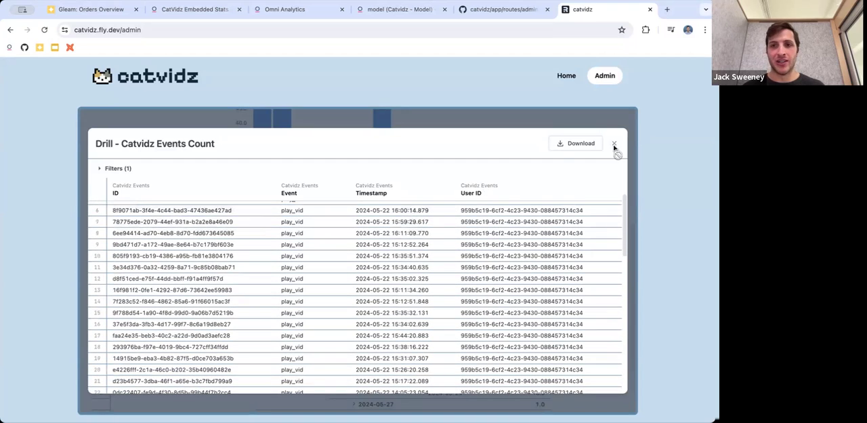
{"action": "left_click", "coordinate": [614, 145]}
{"action": "scroll", "coordinate": [615, 147], "scroll_direction": "up", "scroll_amount": 5}
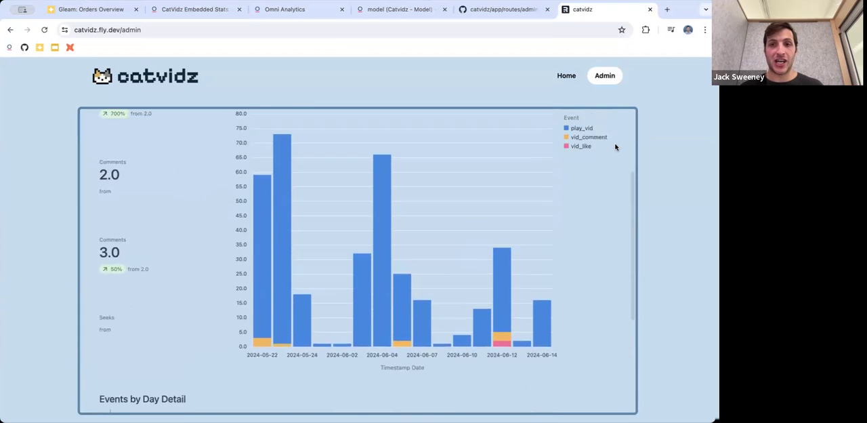
{"action": "scroll", "coordinate": [616, 147], "scroll_direction": "up", "scroll_amount": 4}
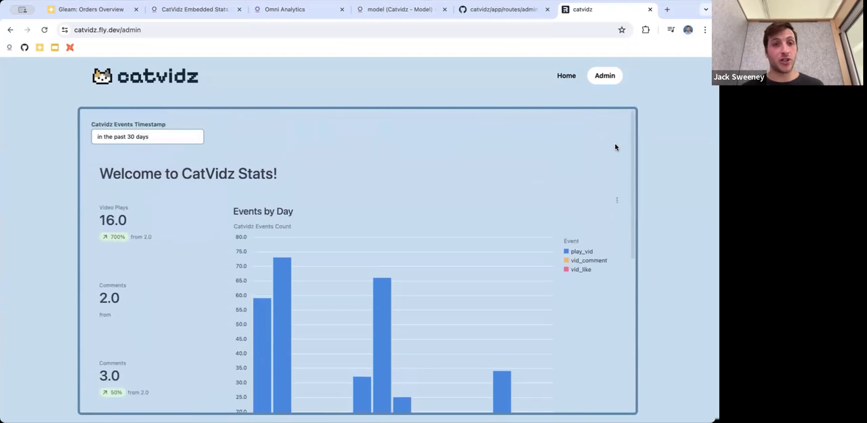